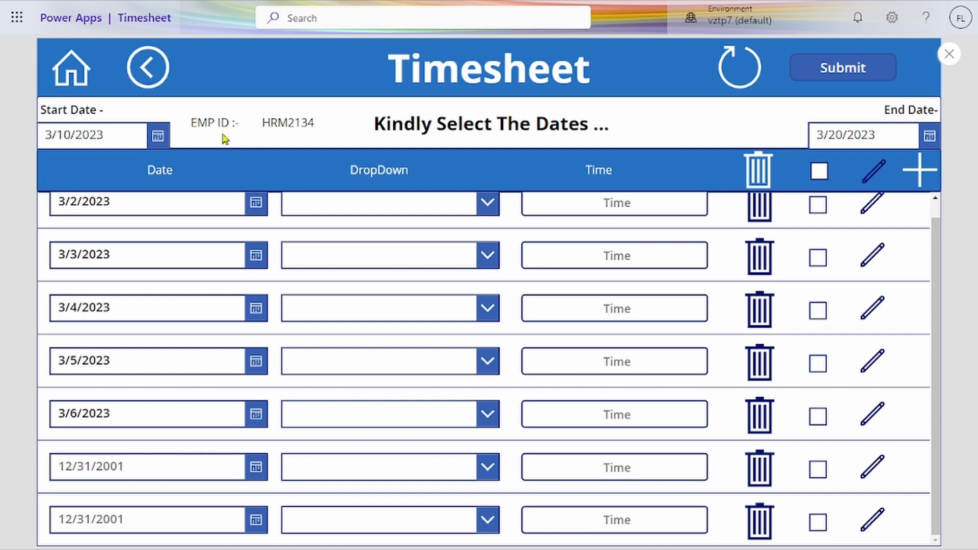
# Return to the employee list, look through it, and try a partial-name search before clearing the search text.
pyautogui.click(148, 68)
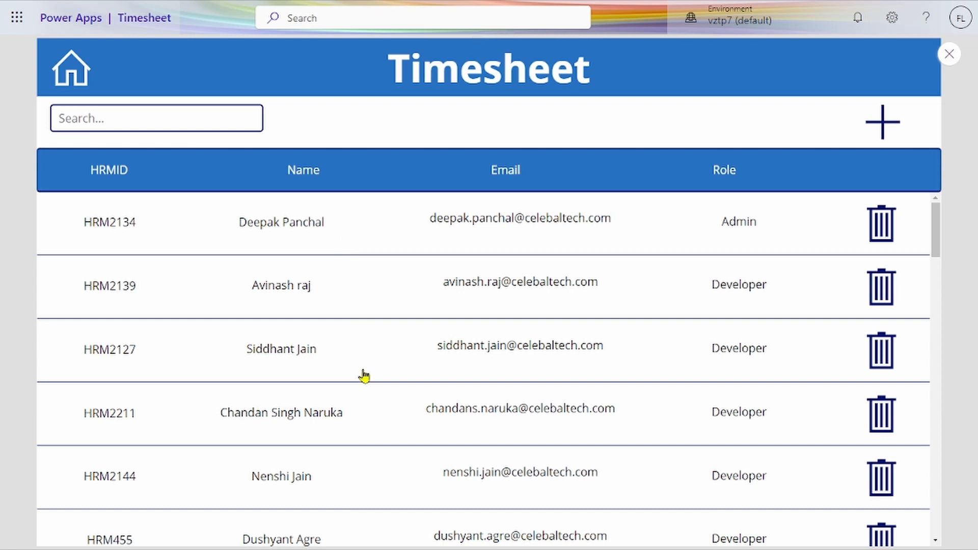
pyautogui.scroll(-20, 364, 376)
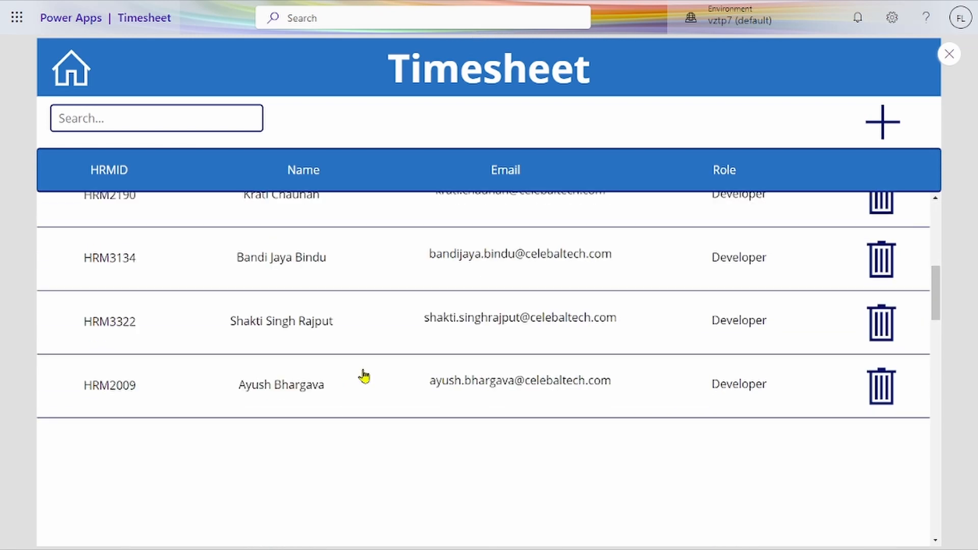
pyautogui.click(187, 122)
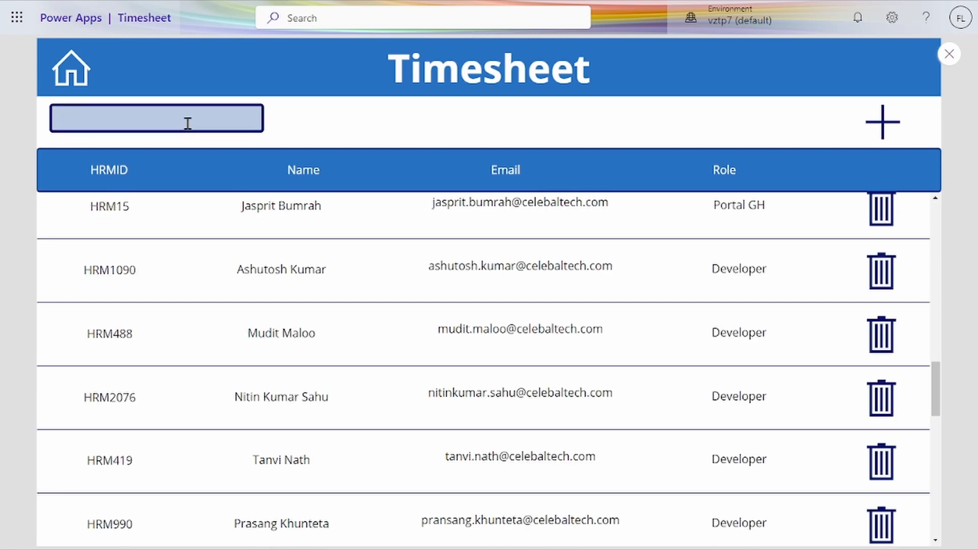
pyautogui.write('dee')
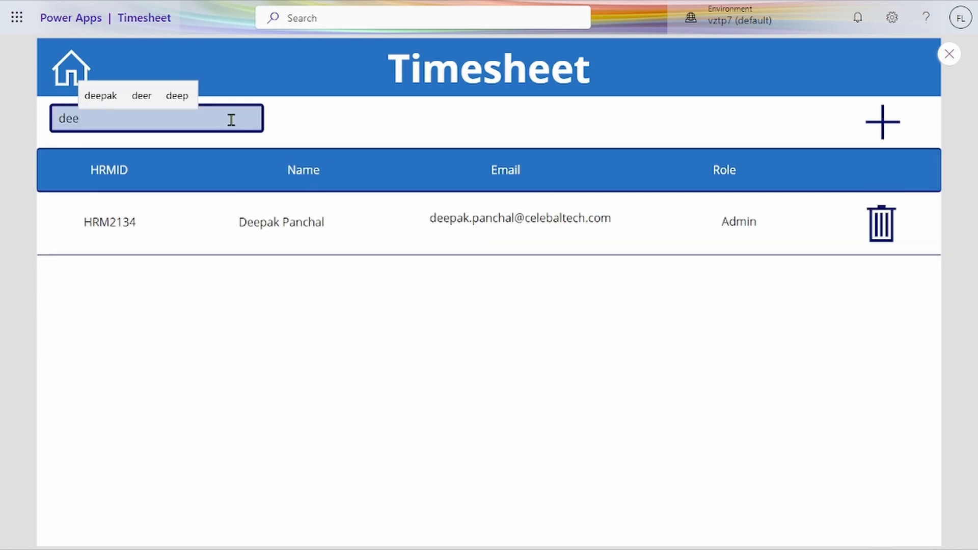
pyautogui.press('BackSpace')
pyautogui.press('BackSpace')
pyautogui.press('BackSpace')
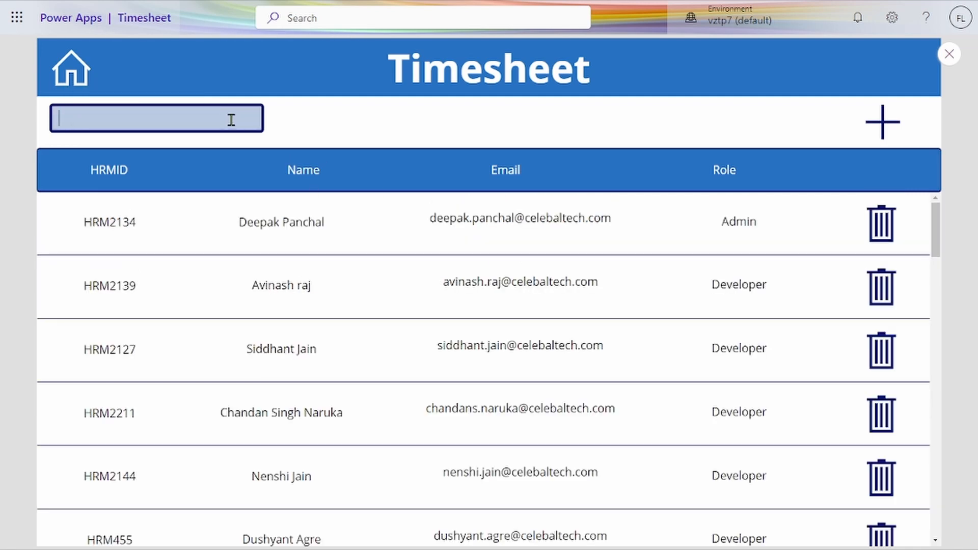
# View the new-employee entry form, close it, and look through the roles in the employee list.
pyautogui.click(891, 130)
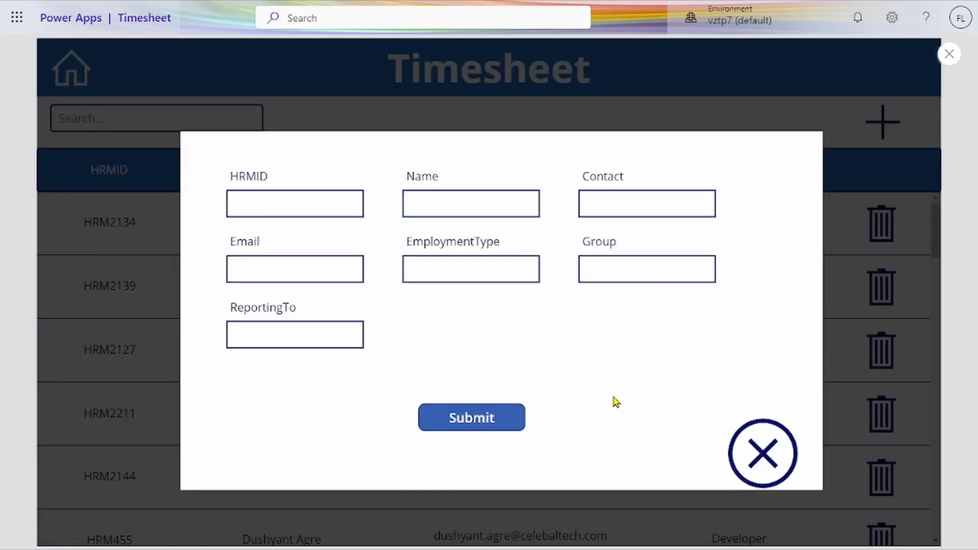
pyautogui.click(744, 447)
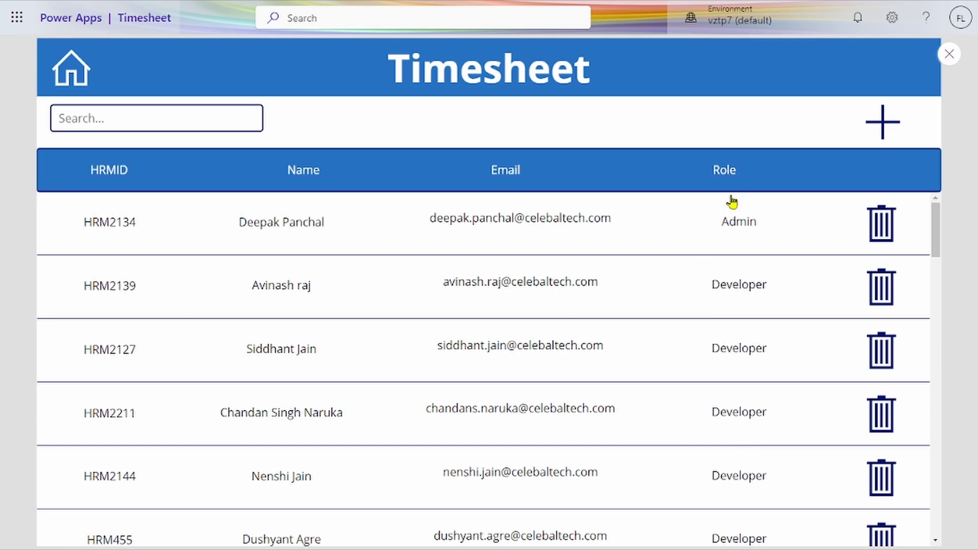
pyautogui.scroll(-2, 715, 286)
pyautogui.scroll(-20, 714, 273)
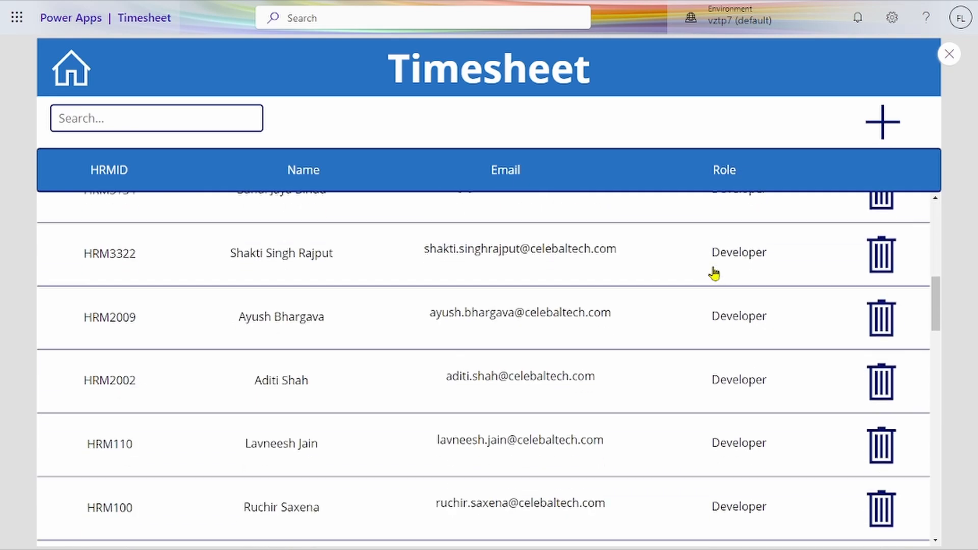
pyautogui.scroll(-10, 715, 273)
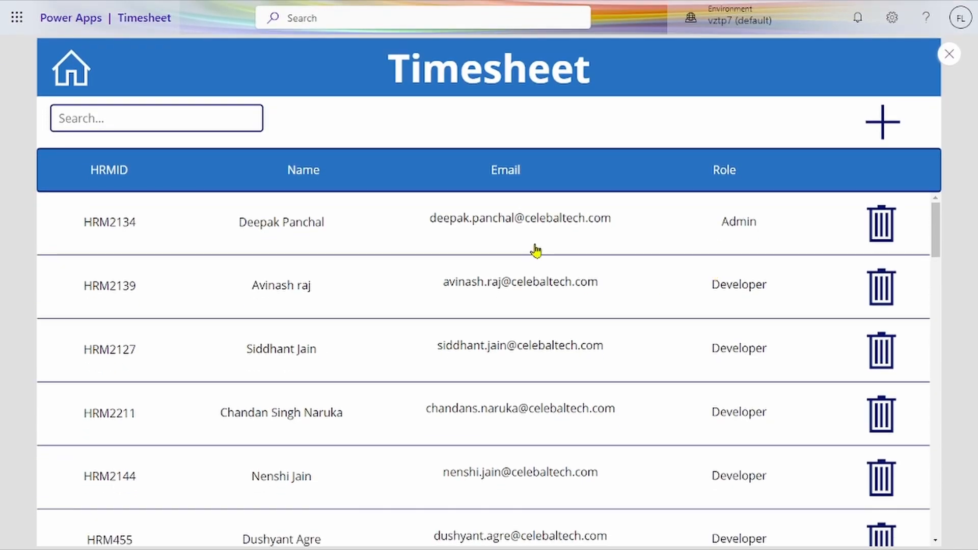
# Open the third employee's timesheet for editing and set the time to 4 for 3/2/2023 and 5 for 3/3/2023.
pyautogui.click(513, 352)
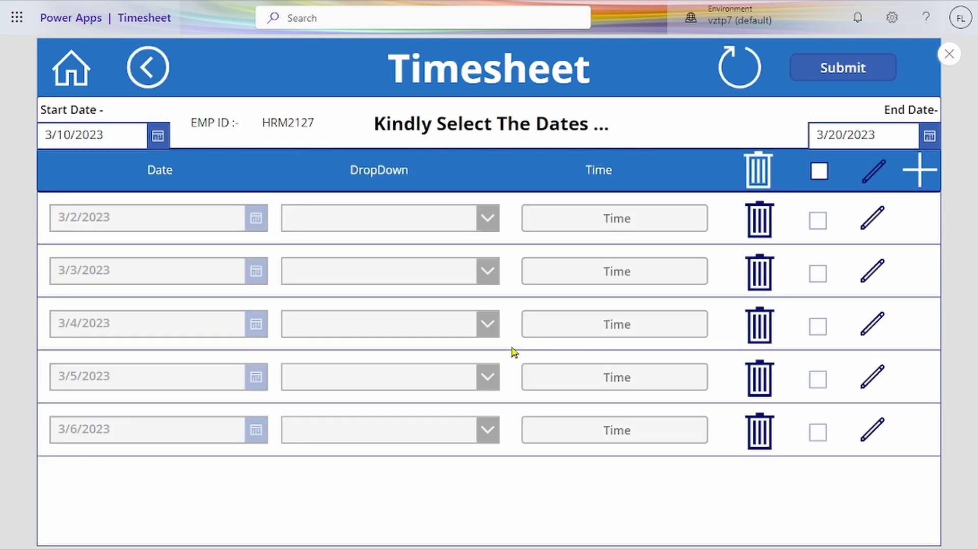
pyautogui.click(885, 221)
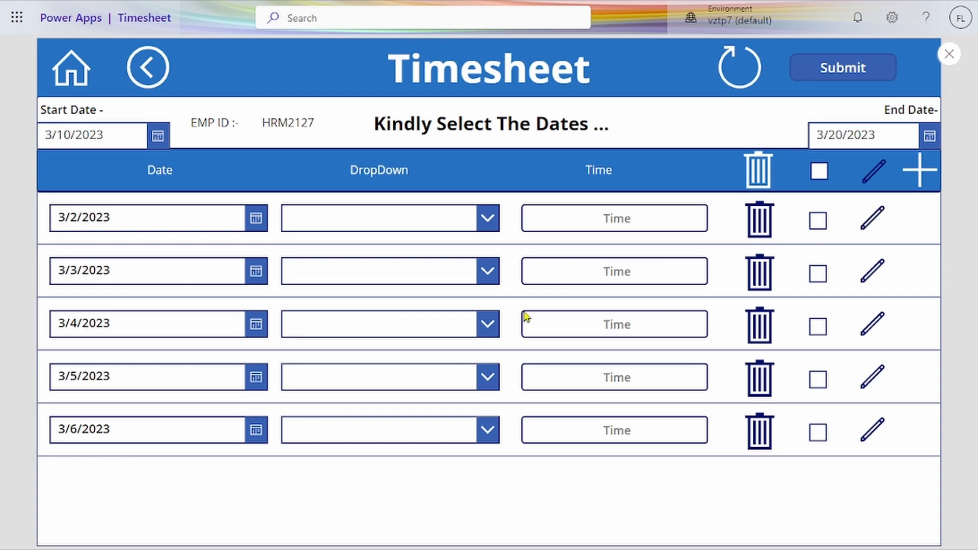
pyautogui.click(561, 321)
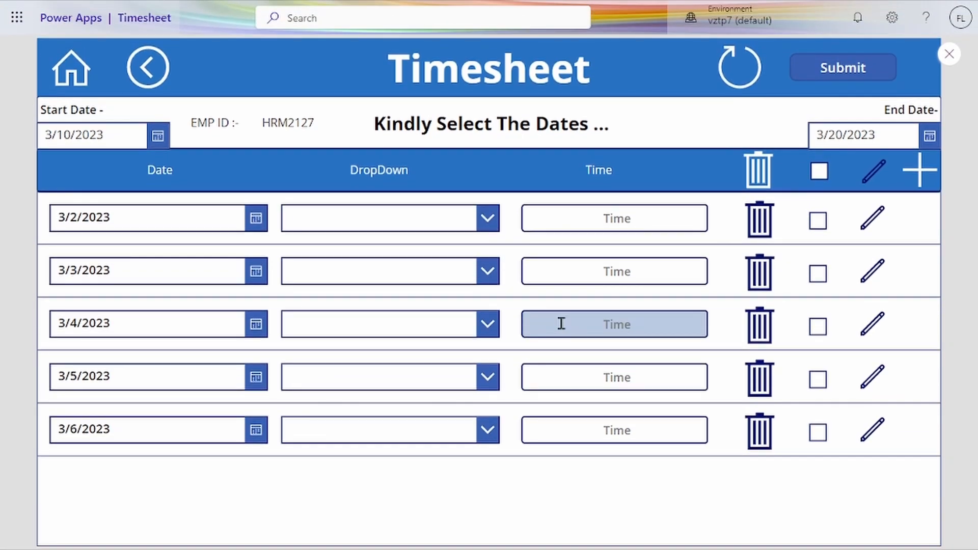
pyautogui.click(620, 212)
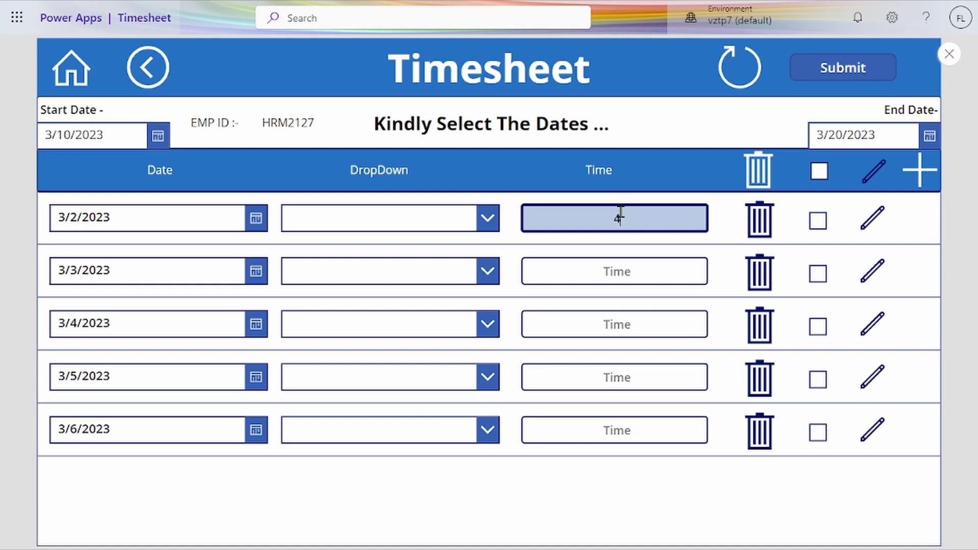
pyautogui.write('4')
pyautogui.click(621, 270)
pyautogui.write('5')
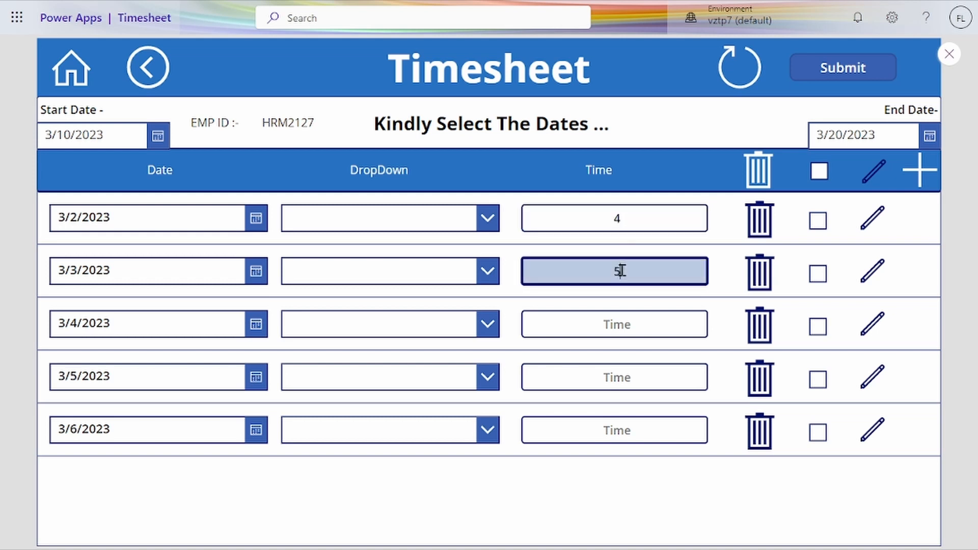
# Set the 3/2/2023 and 3/3/2023 entries to Choice 3 and submit the timesheet.
pyautogui.click(486, 227)
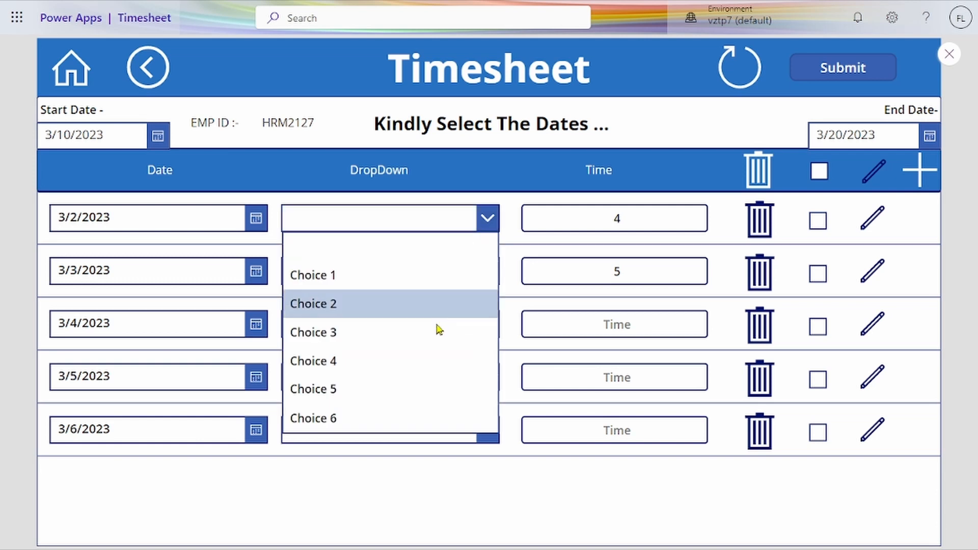
pyautogui.click(431, 340)
pyautogui.click(459, 267)
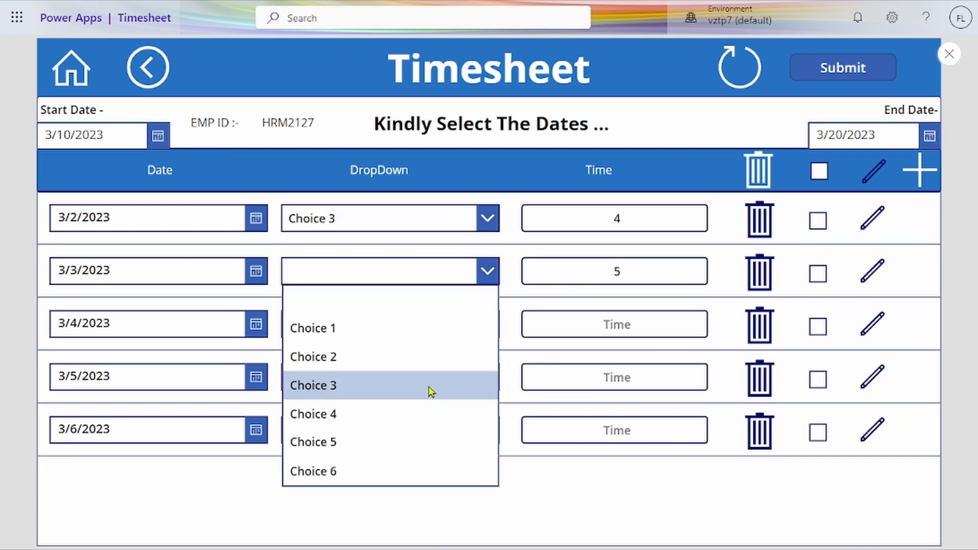
pyautogui.click(431, 392)
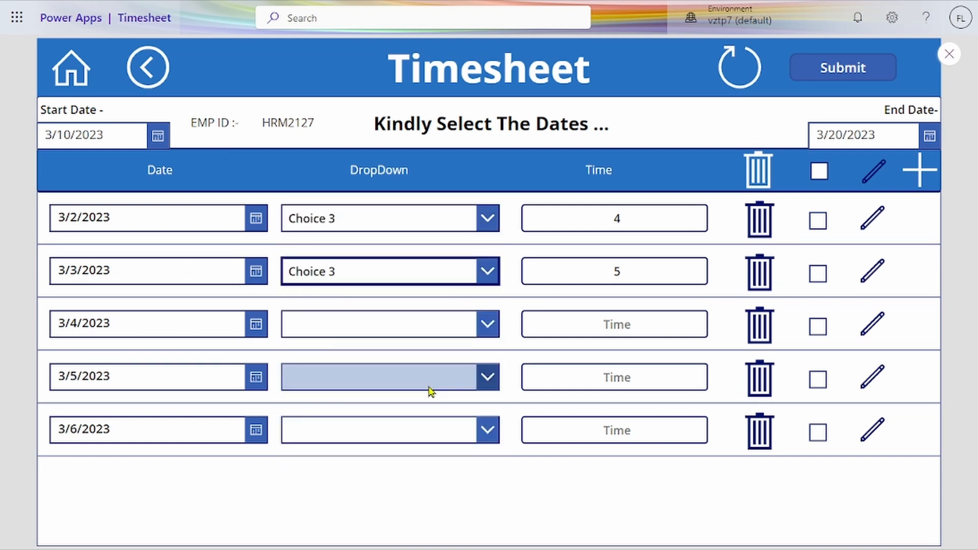
pyautogui.click(842, 71)
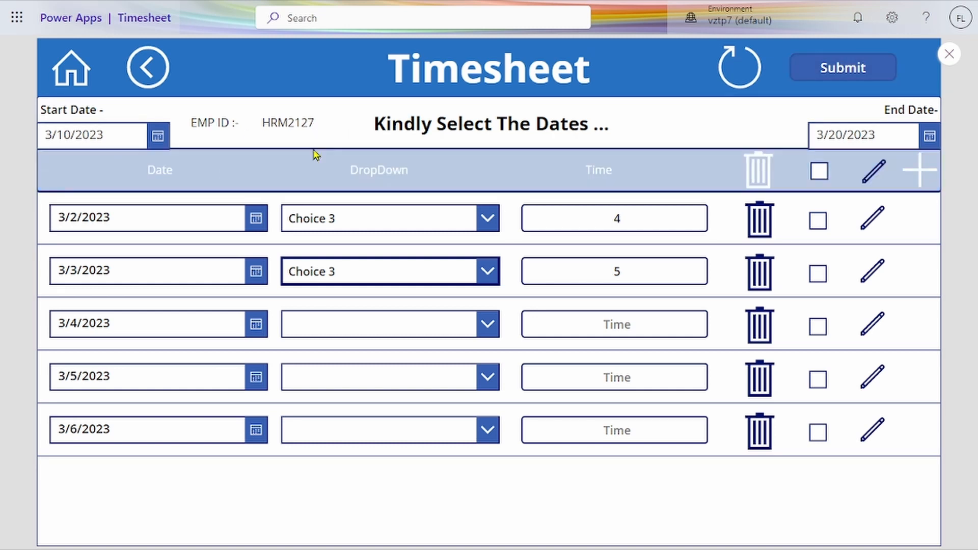
pyautogui.click(834, 79)
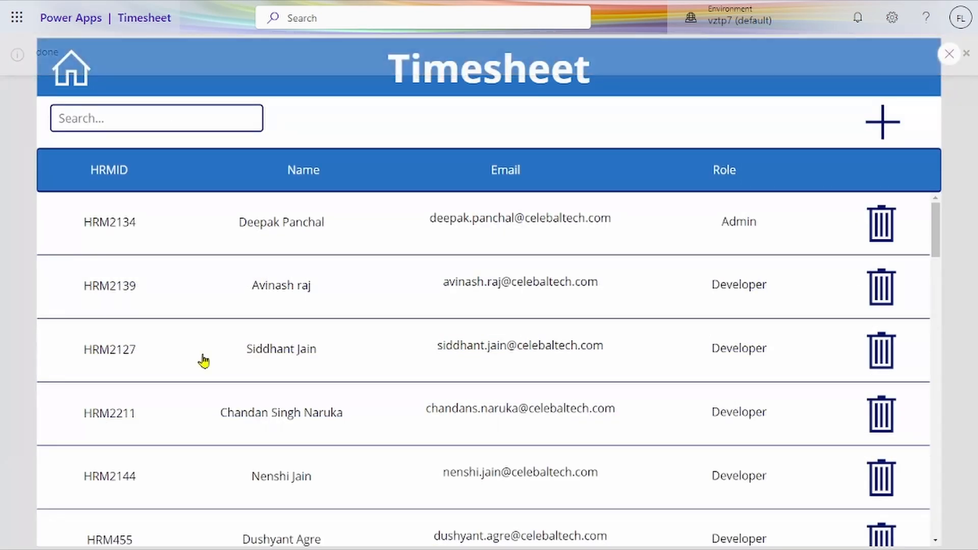
# Reopen the third employee's timesheet, unlock the 3/2/2023 row, and add a new row with Choice 2 and time 6.
pyautogui.click(389, 353)
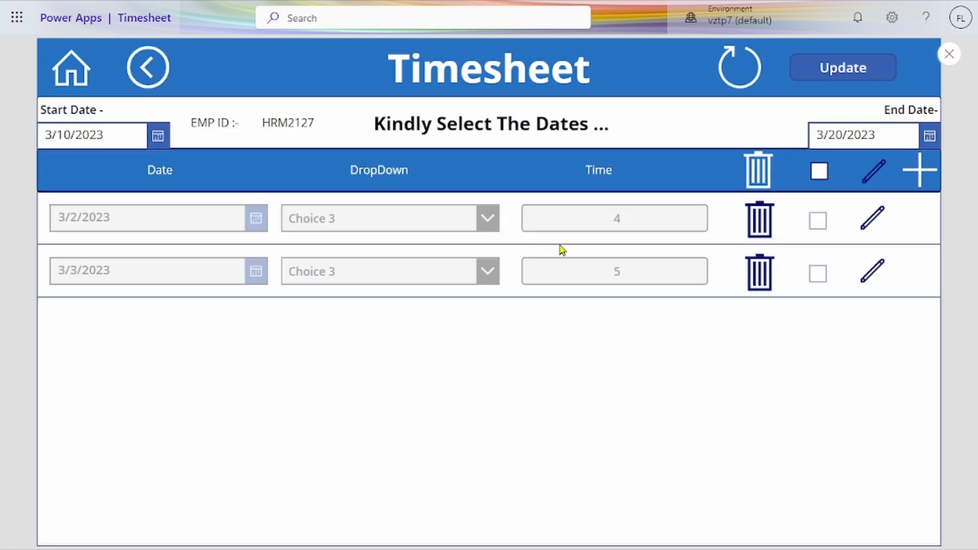
pyautogui.click(881, 228)
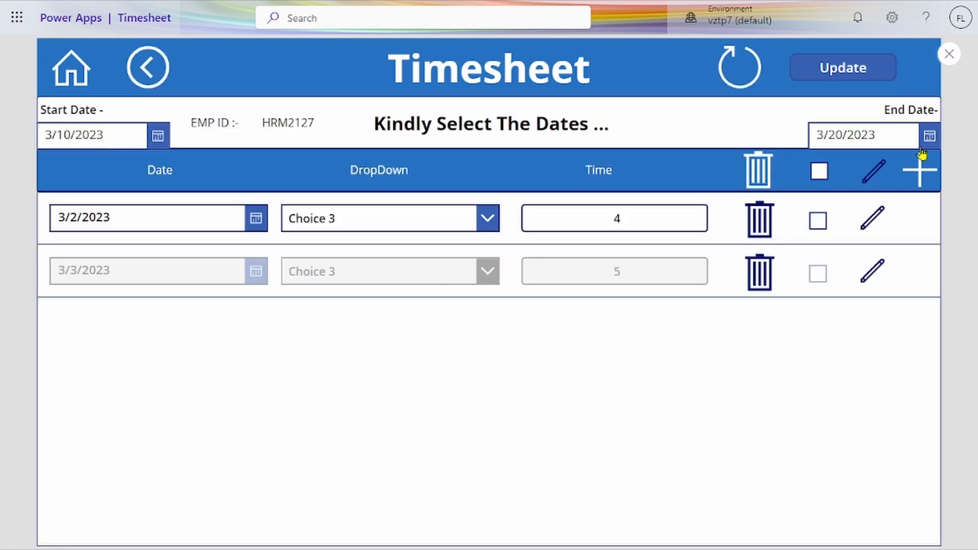
pyautogui.click(921, 174)
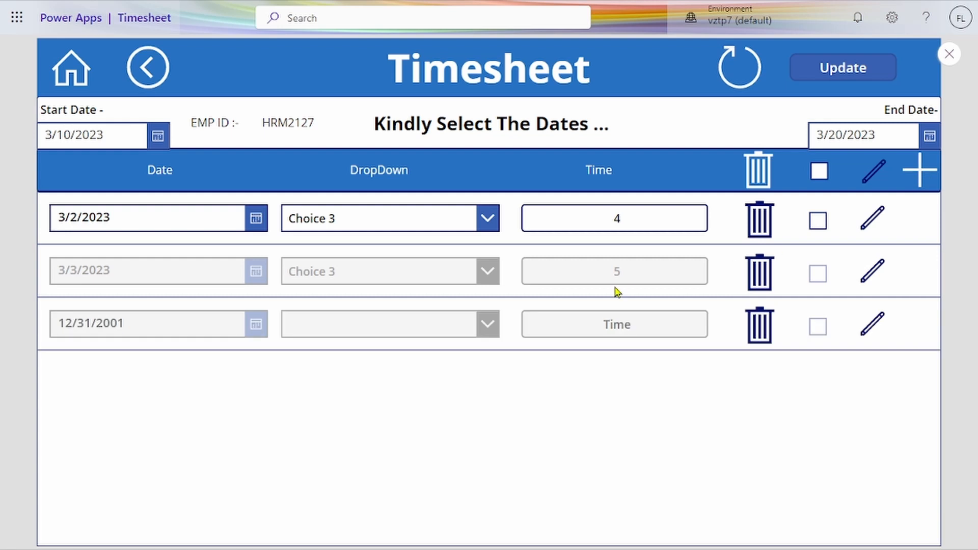
pyautogui.click(875, 329)
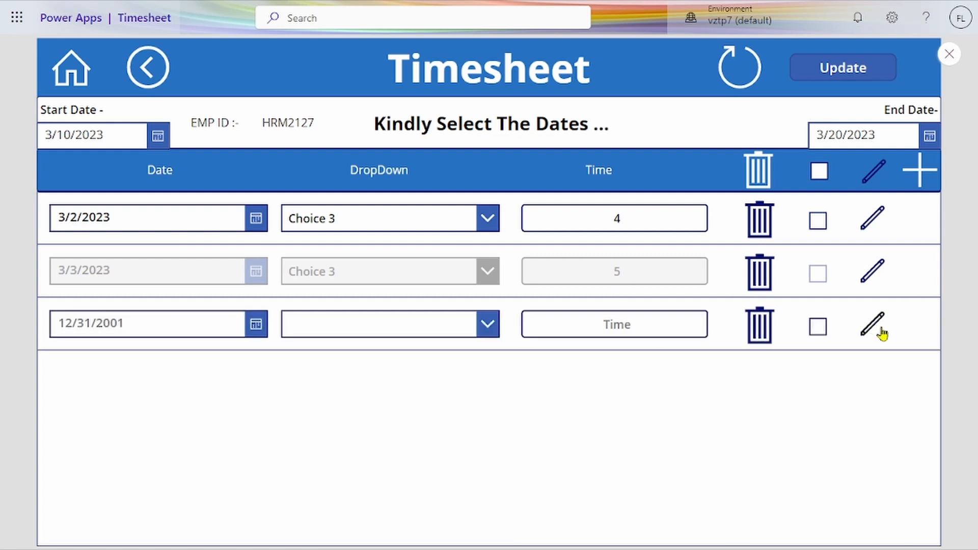
pyautogui.click(460, 335)
pyautogui.click(427, 409)
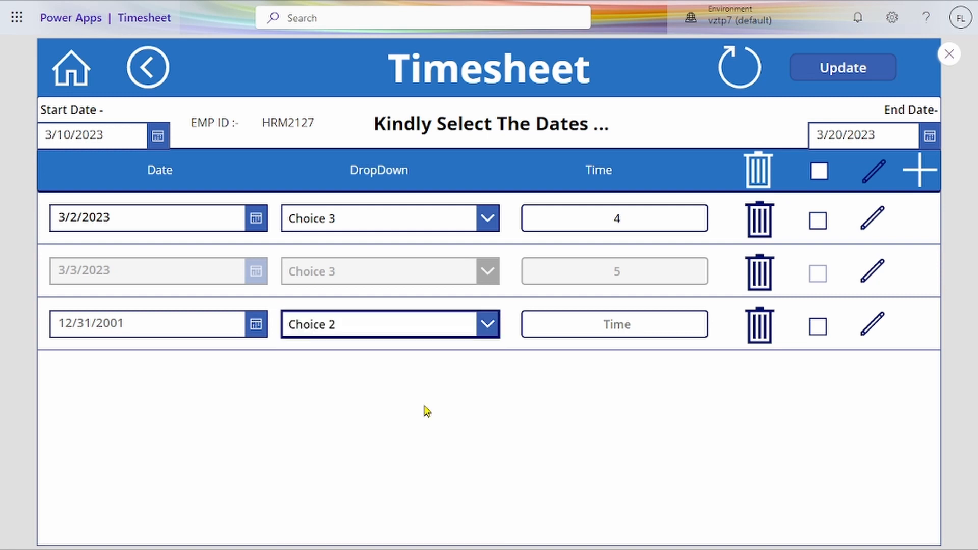
pyautogui.click(594, 326)
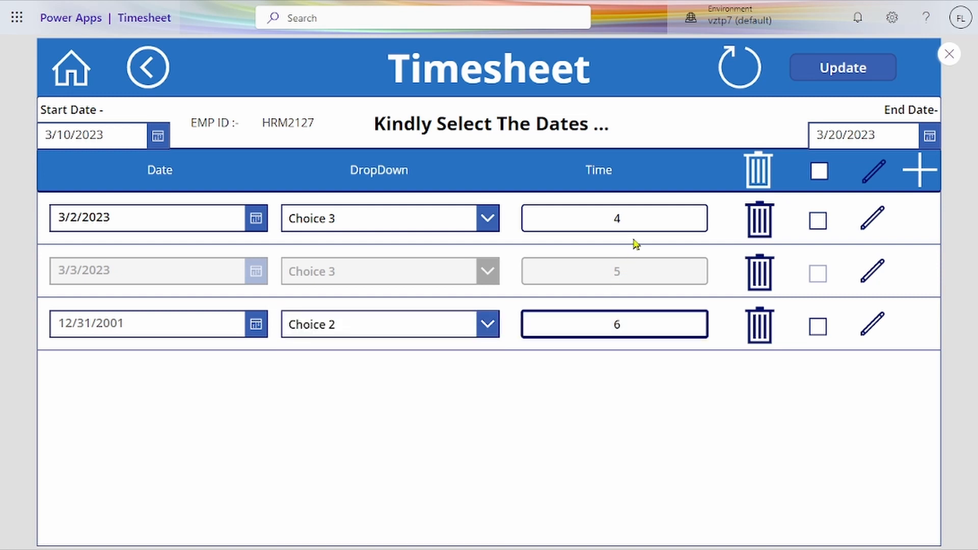
# Change the 3/2/2023 entry to Choice 2 and save the timesheet update.
pyautogui.click(483, 219)
pyautogui.click(404, 305)
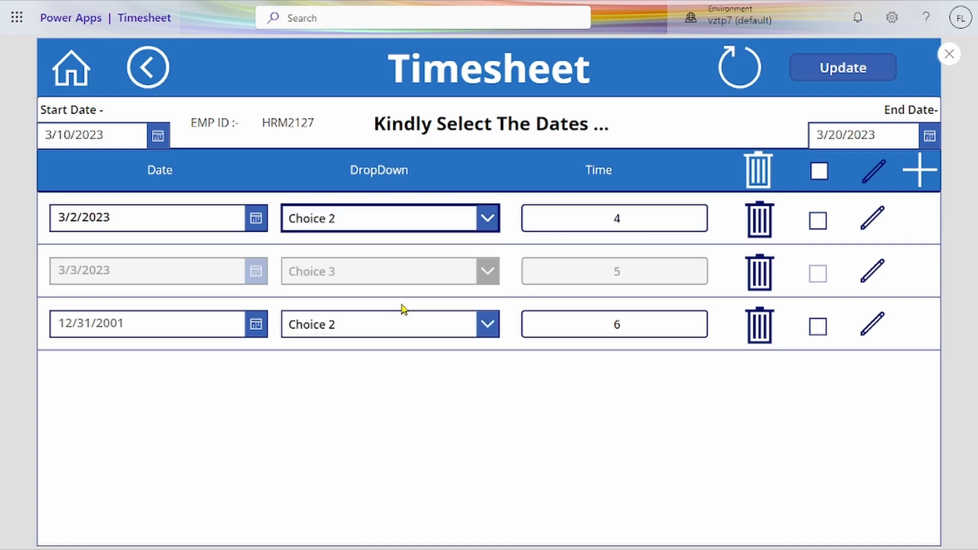
pyautogui.click(860, 65)
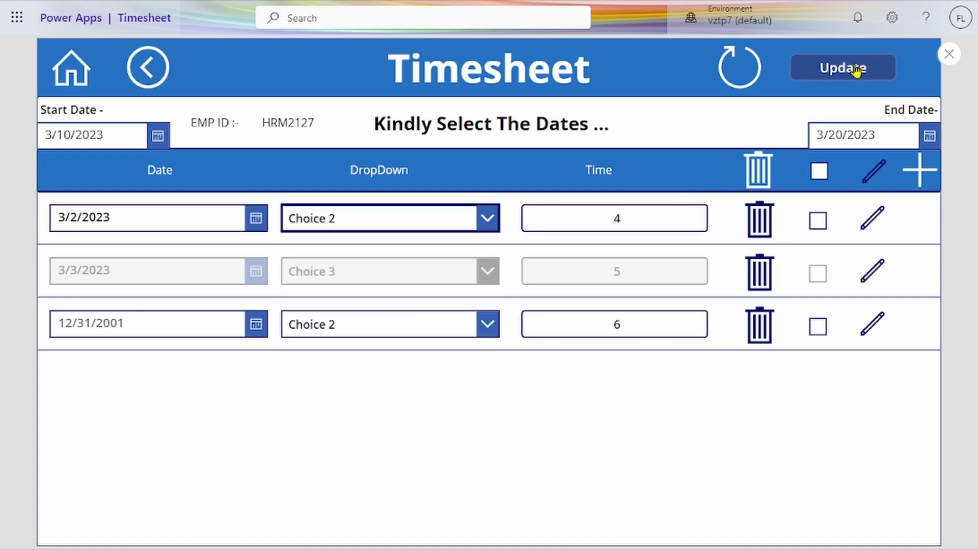
pyautogui.click(831, 76)
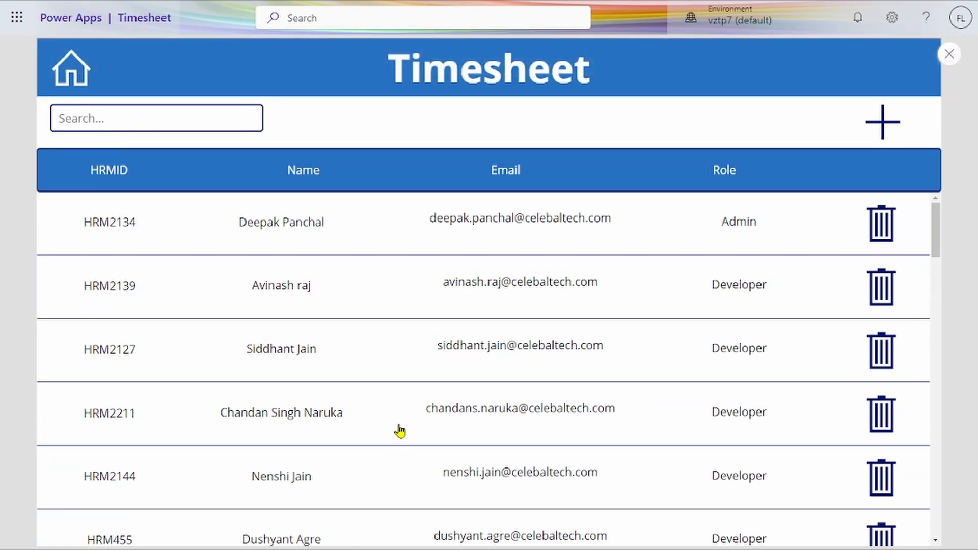
# View the fifth employee's timesheet and exit the app preview to the editor.
pyautogui.click(376, 476)
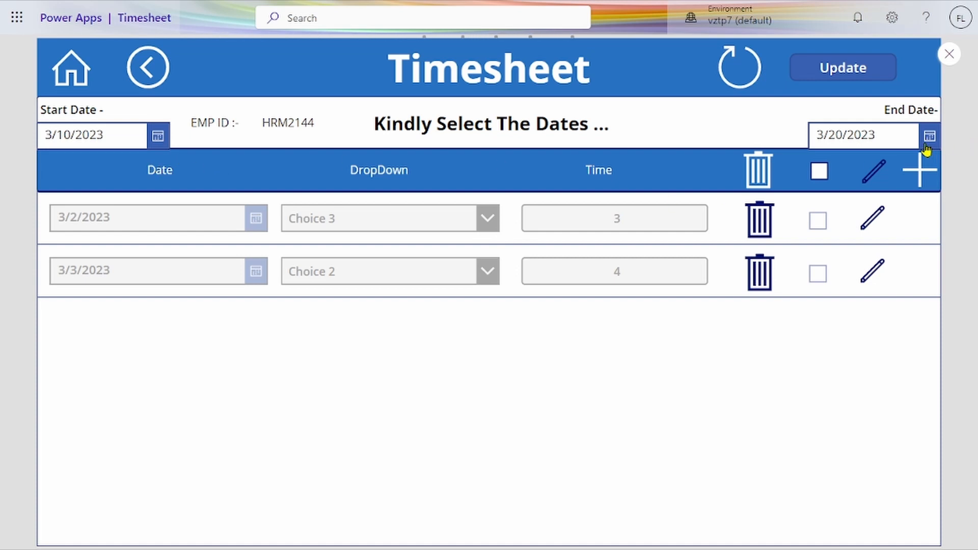
pyautogui.click(949, 55)
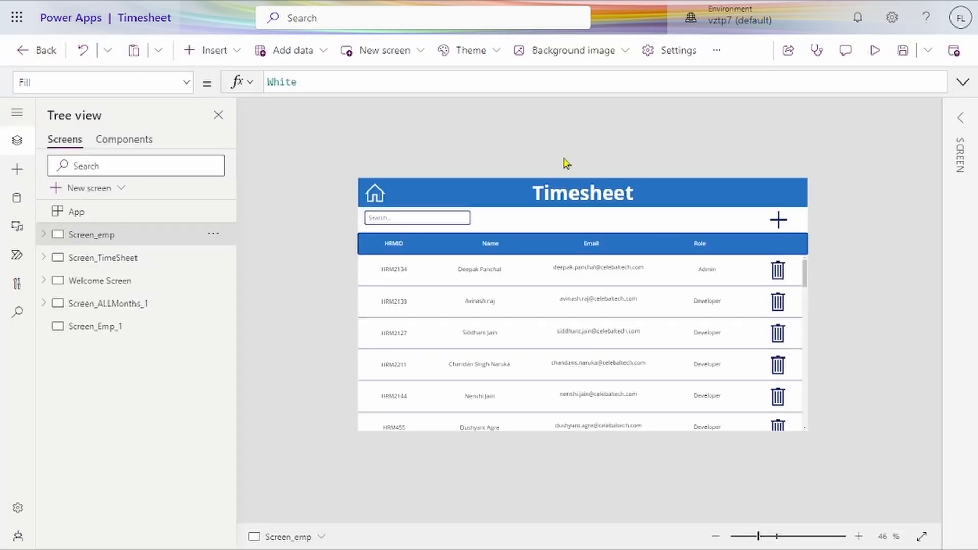
# Expand Screen_emp and examine the collection and data source in its OnVisible formula.
pyautogui.click(44, 235)
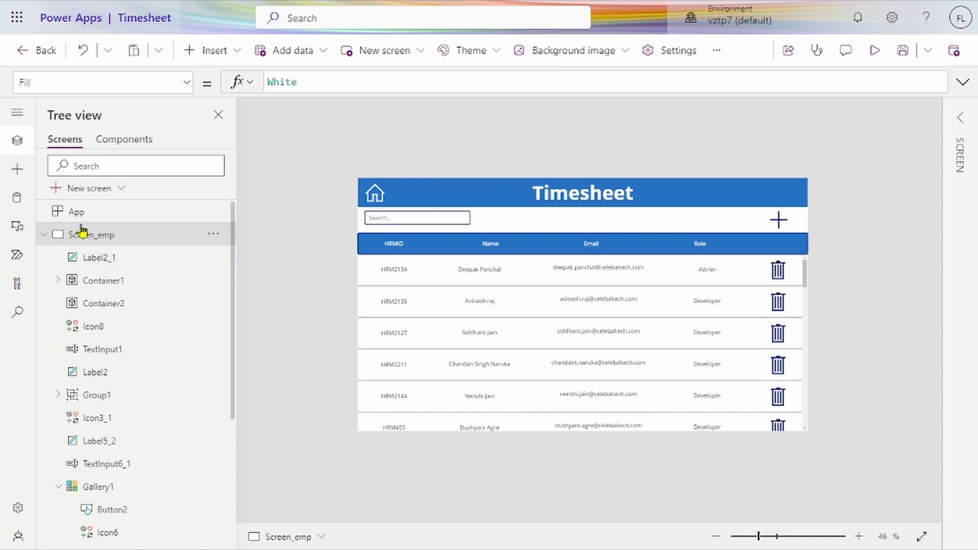
pyautogui.click(136, 83)
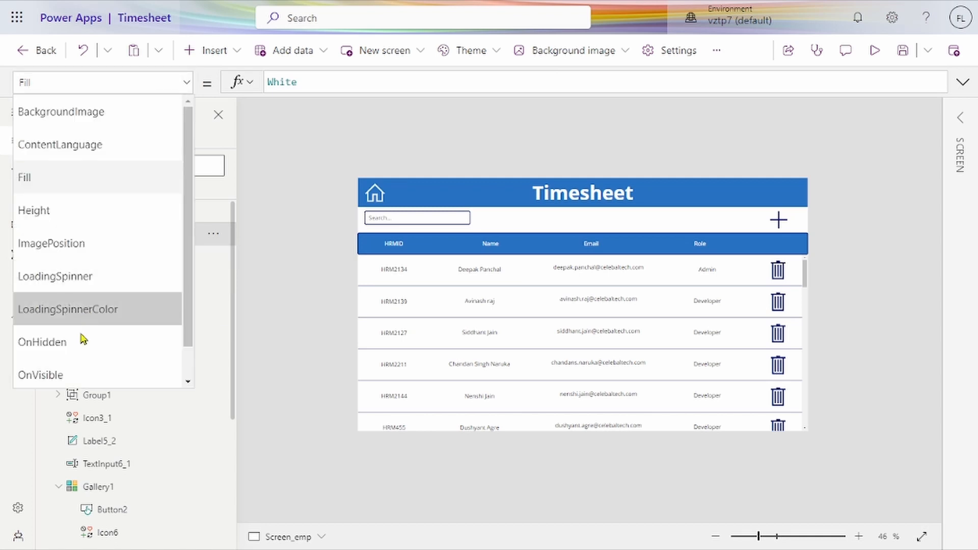
pyautogui.click(75, 376)
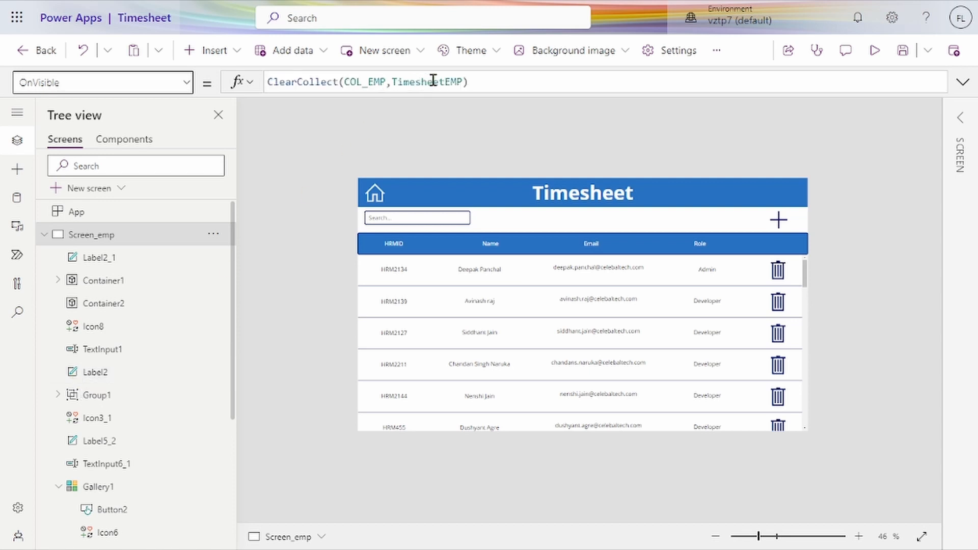
pyautogui.doubleClick(363, 85)
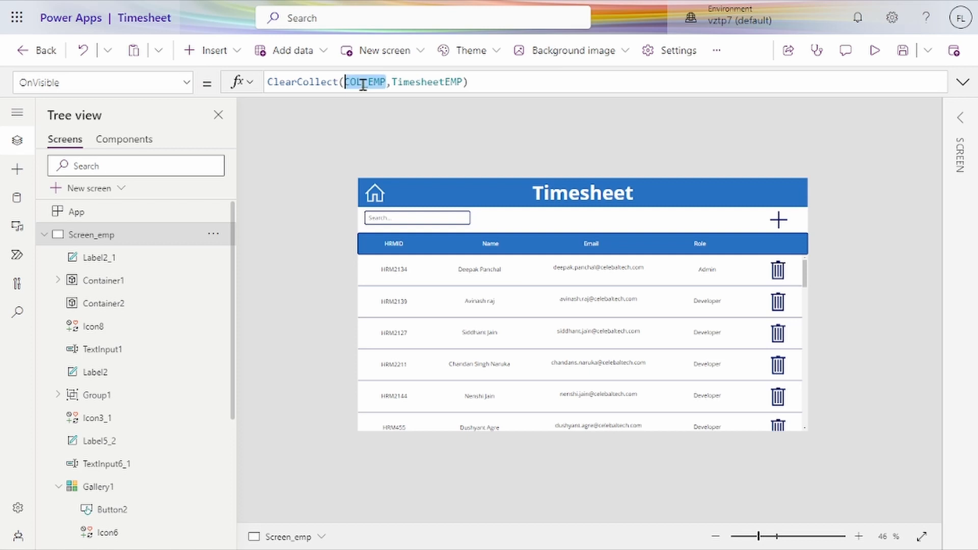
pyautogui.tripleClick(443, 79)
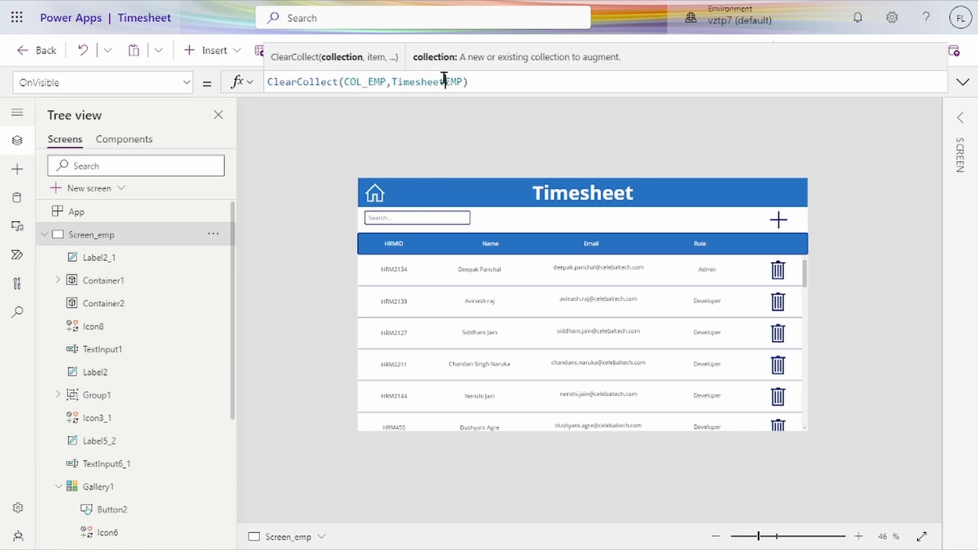
# Examine the COL_EMP collection in Screen_emp's OnVisible formula and the TimesheetEMP source in Gallery1's Items formula.
pyautogui.click(373, 81)
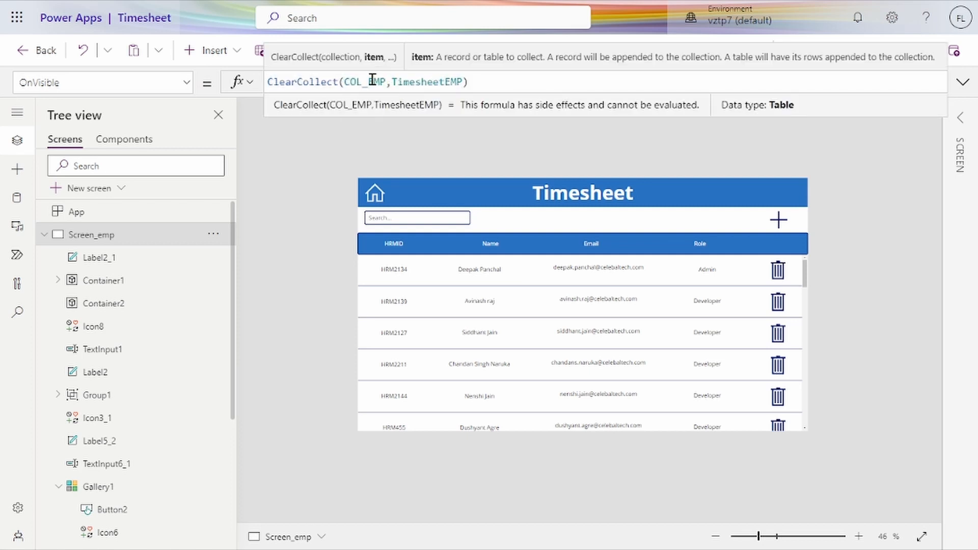
pyautogui.doubleClick(373, 82)
pyautogui.click(524, 394)
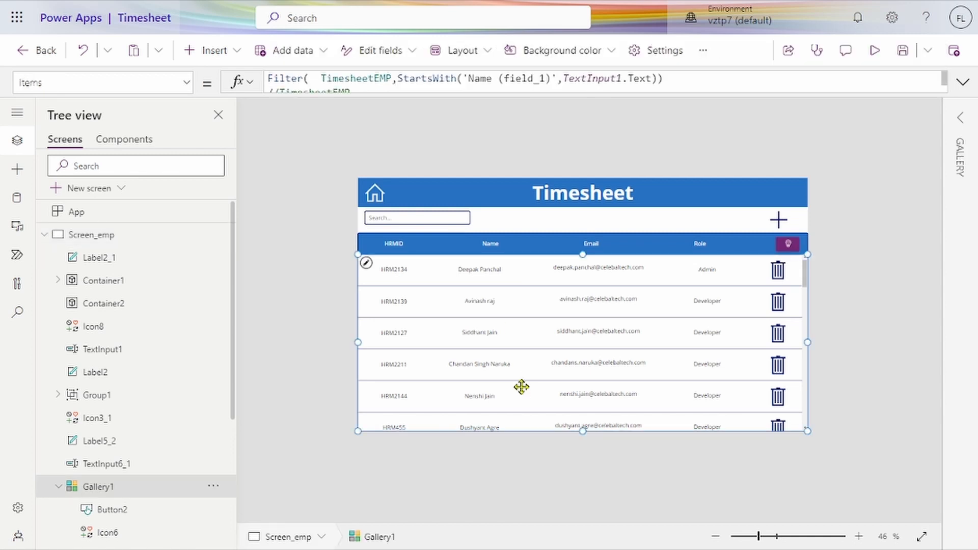
pyautogui.click(477, 86)
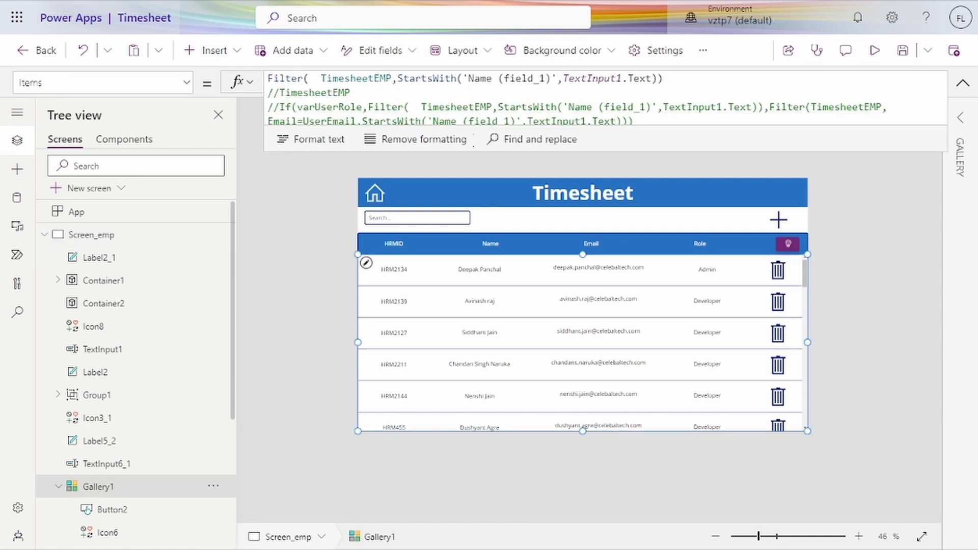
pyautogui.doubleClick(374, 79)
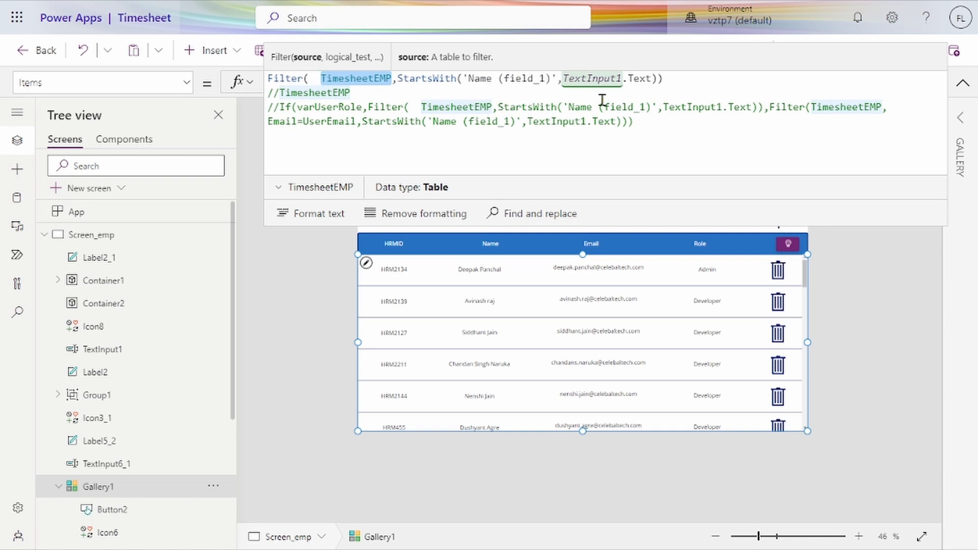
pyautogui.click(963, 82)
# Preview the app to search the employee list by the start of a name, and review Gallery1's Items filter formula in the editor.
pyautogui.click(875, 53)
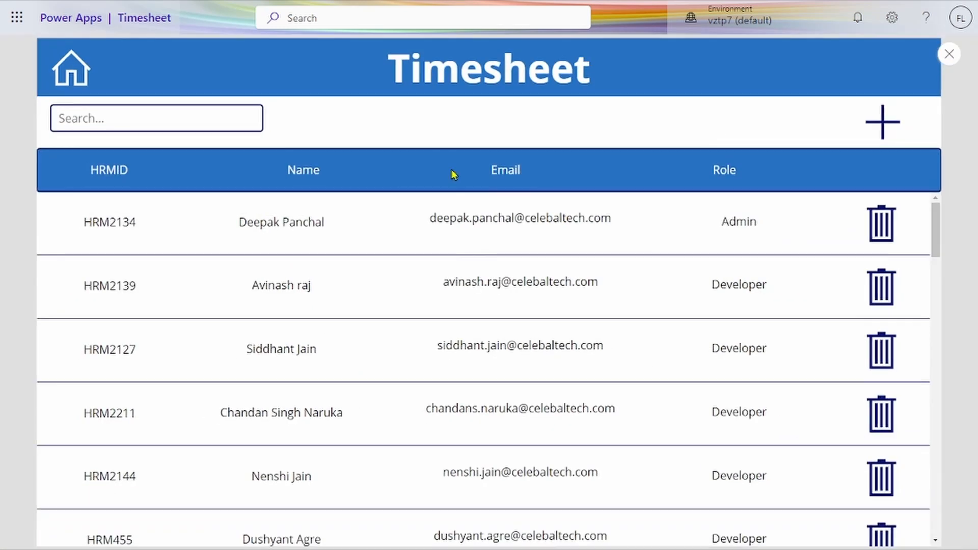
pyautogui.click(200, 109)
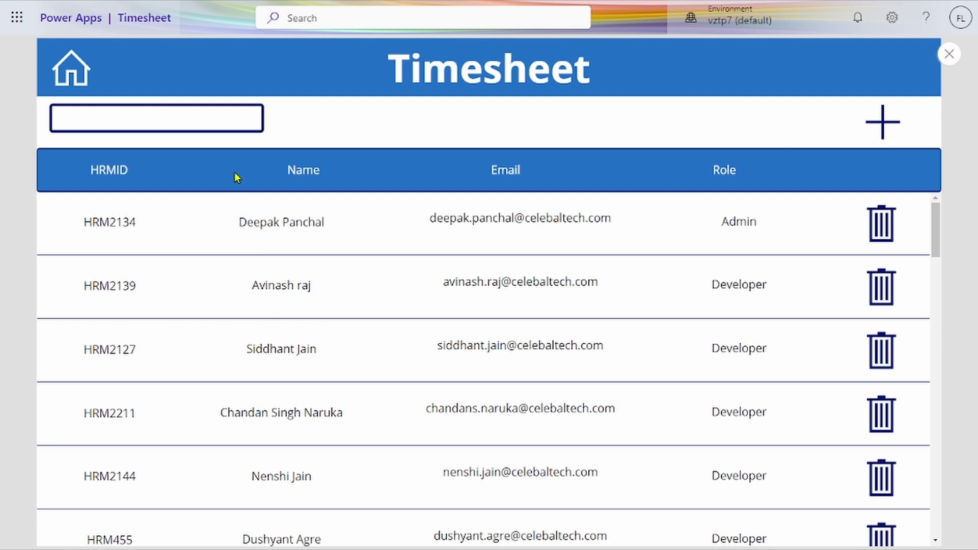
pyautogui.write('ravi')
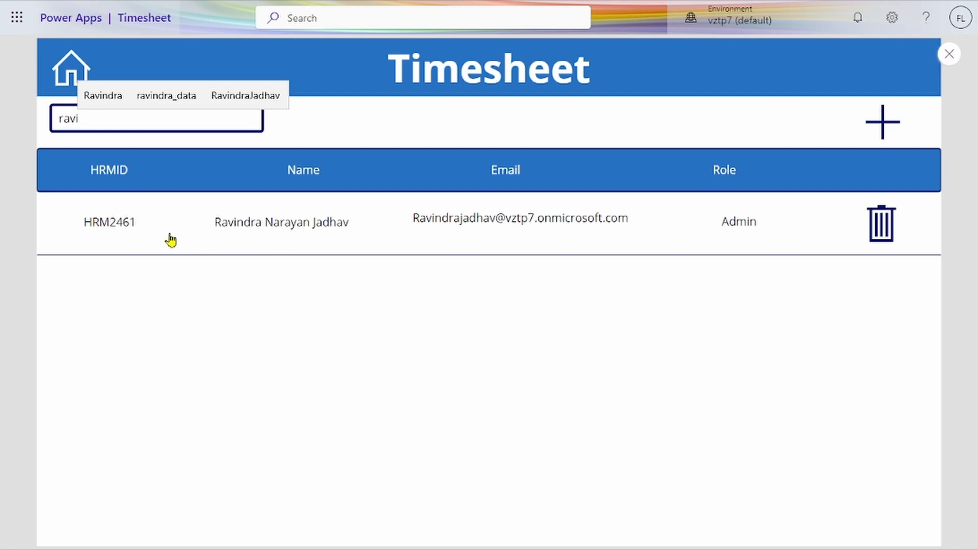
pyautogui.click(949, 54)
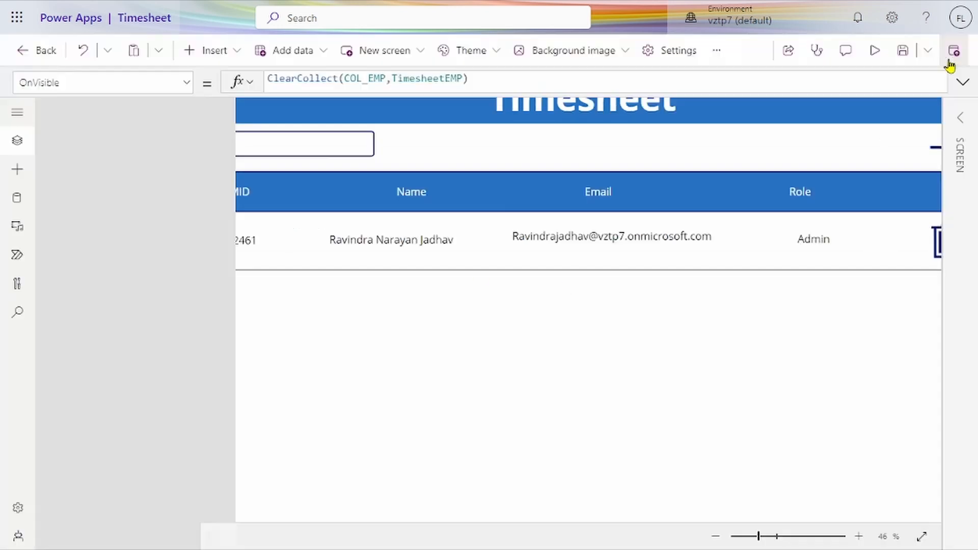
pyautogui.click(630, 315)
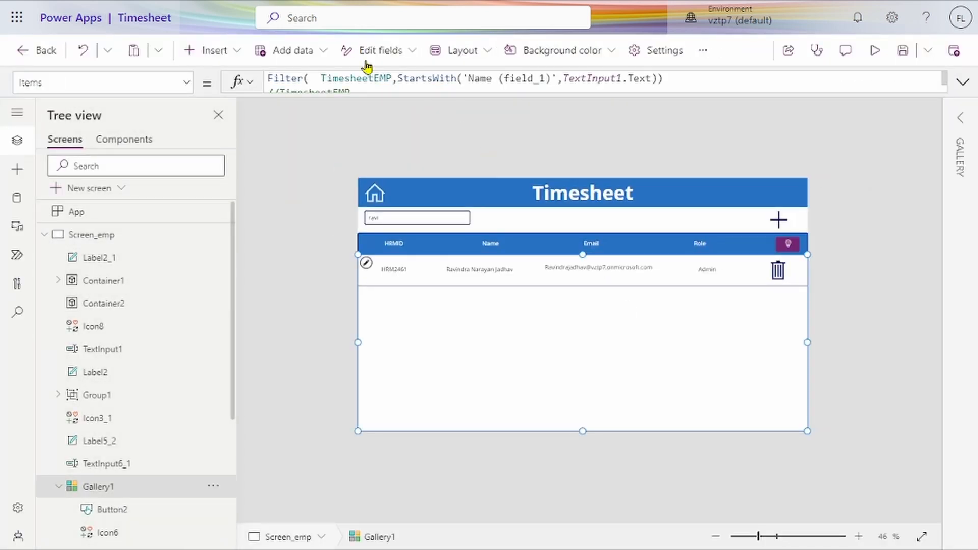
pyautogui.click(690, 84)
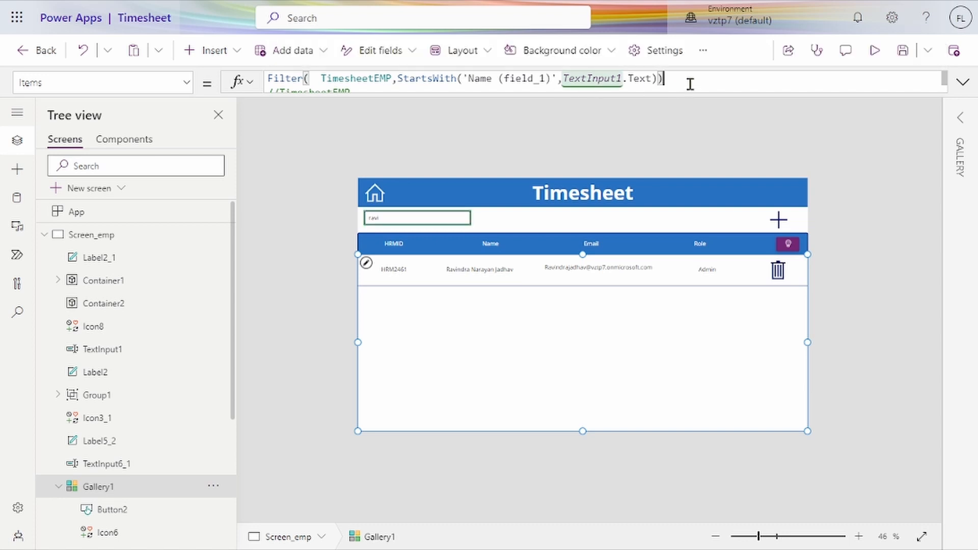
# Display the App object's OnStart formula and examine how varUserRole is compared with "Admin".
pyautogui.click(174, 212)
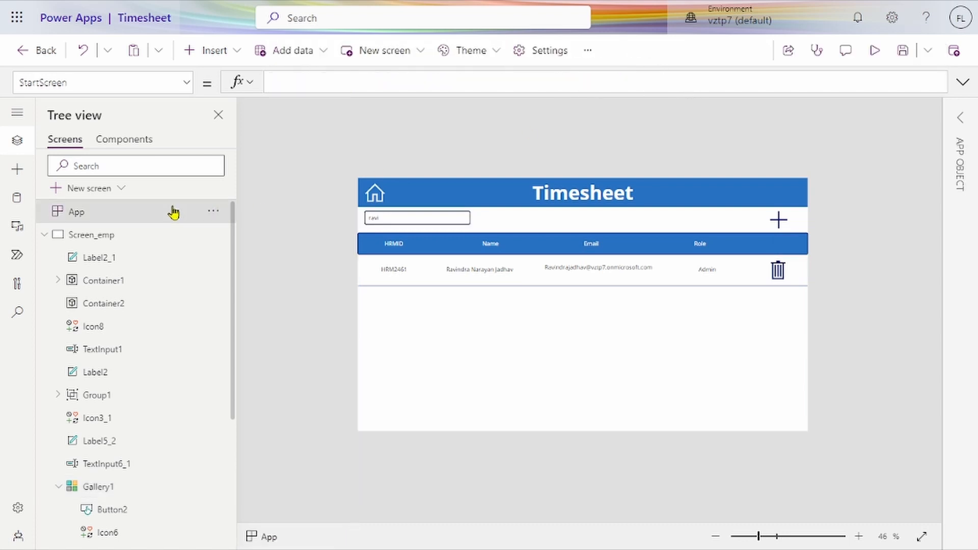
pyautogui.click(186, 83)
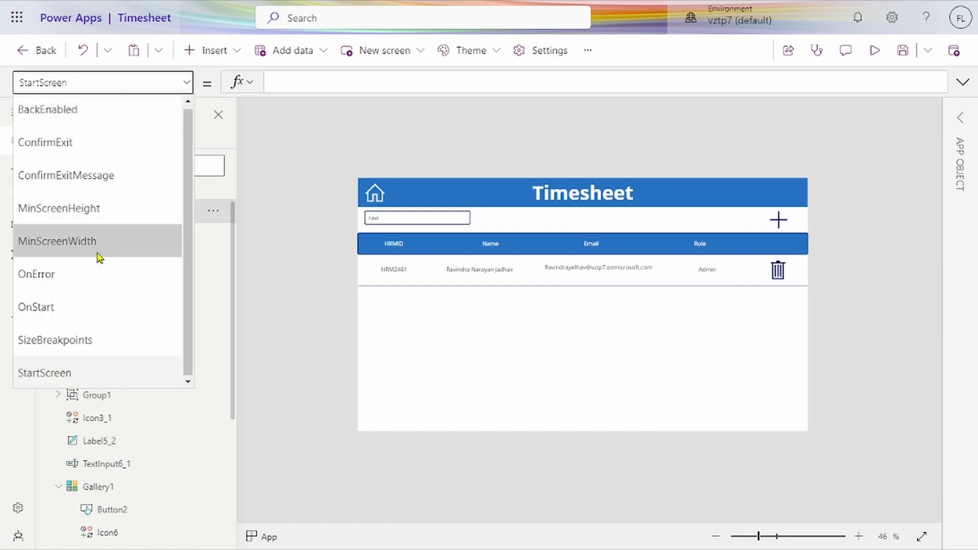
pyautogui.click(76, 310)
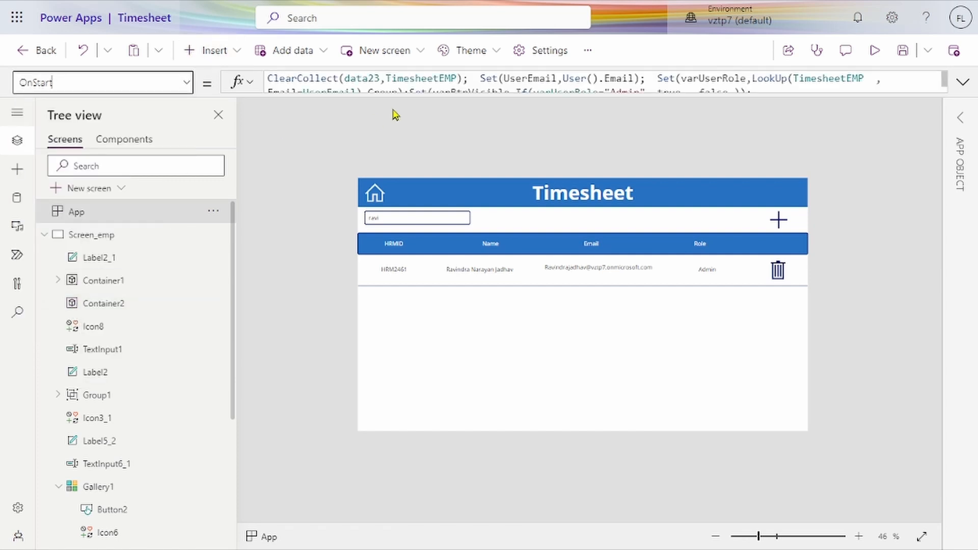
pyautogui.click(414, 91)
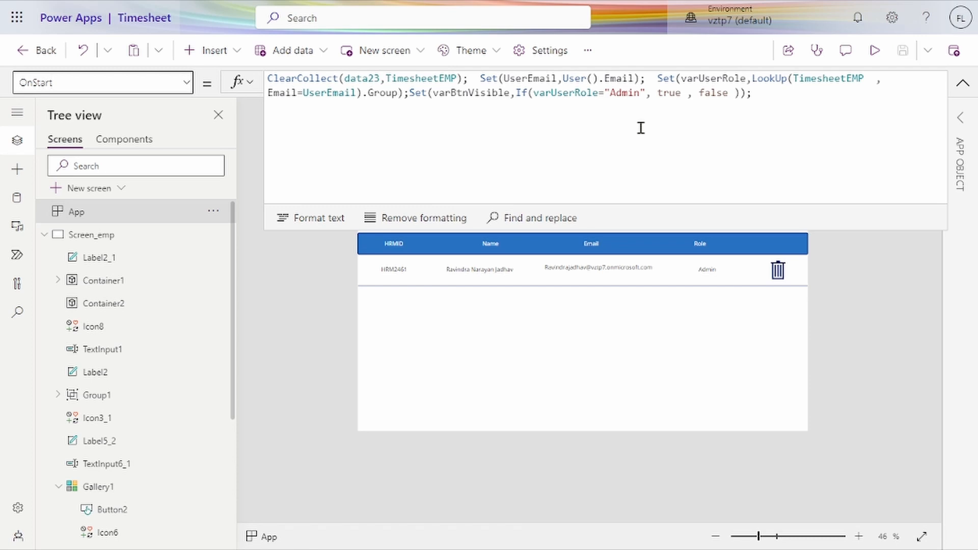
pyautogui.doubleClick(625, 93)
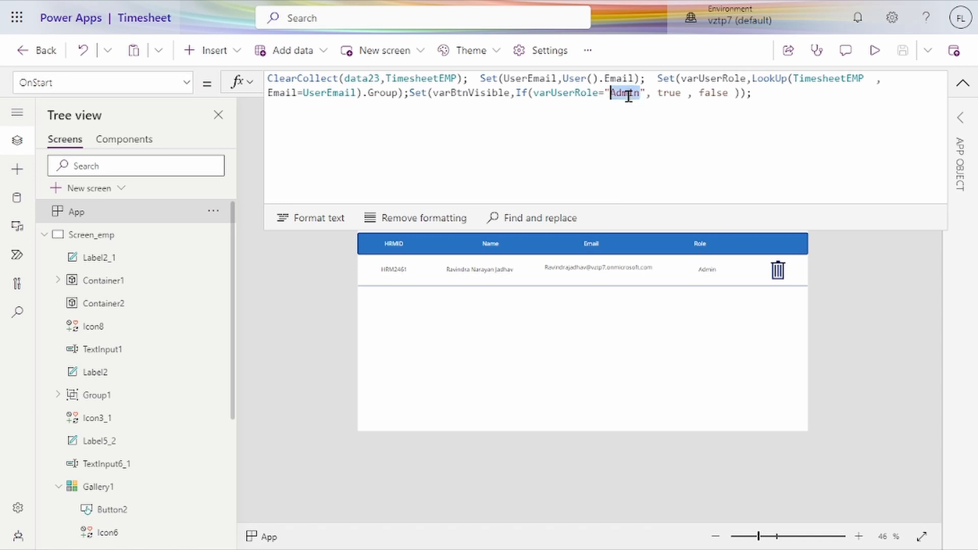
pyautogui.click(559, 93)
pyautogui.doubleClick(558, 94)
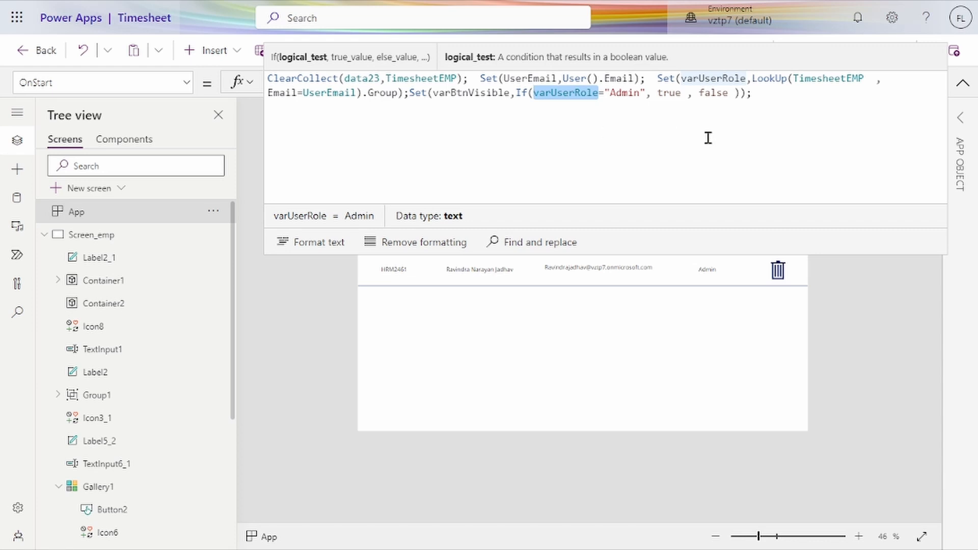
pyautogui.click(961, 84)
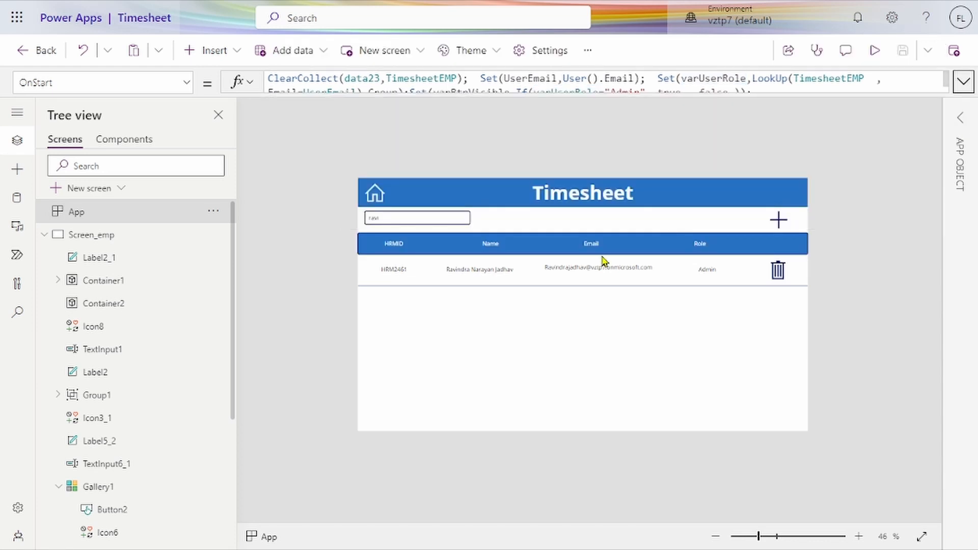
# Review the full OnSelect formula of Button2 inside Gallery1.
pyautogui.click(580, 299)
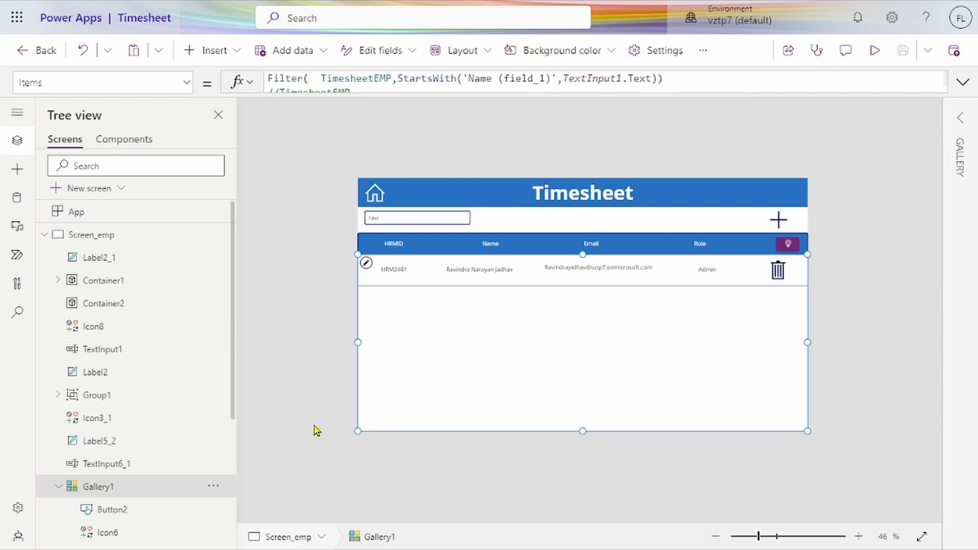
pyautogui.click(145, 510)
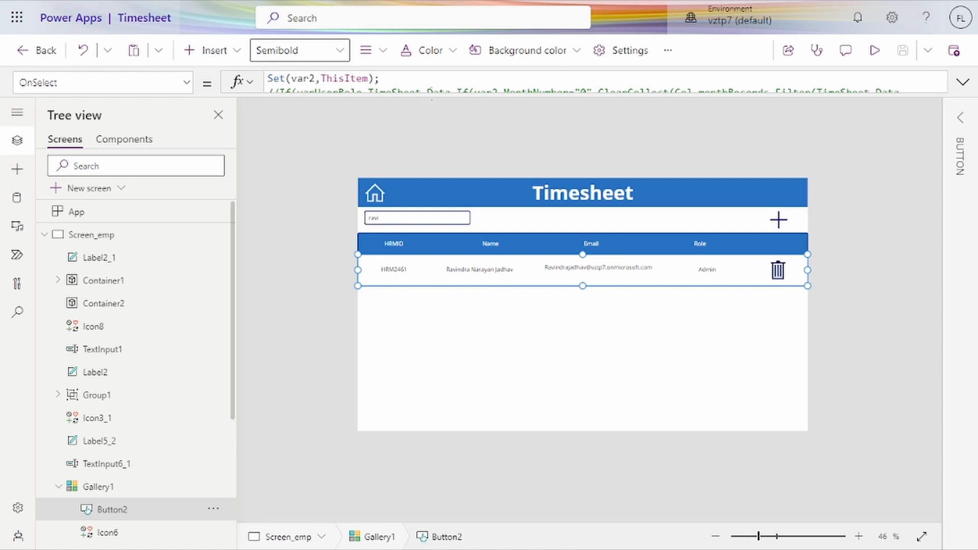
pyautogui.click(428, 89)
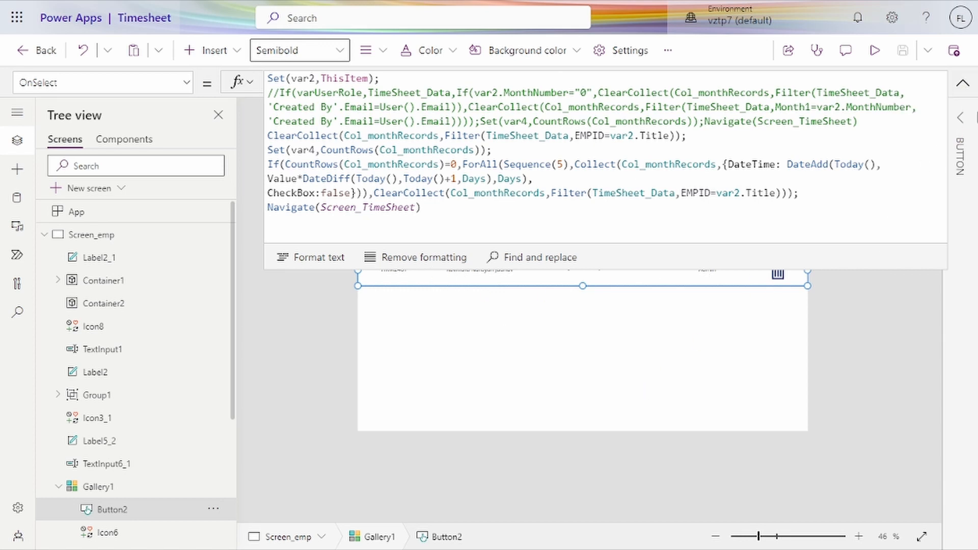
pyautogui.click(963, 82)
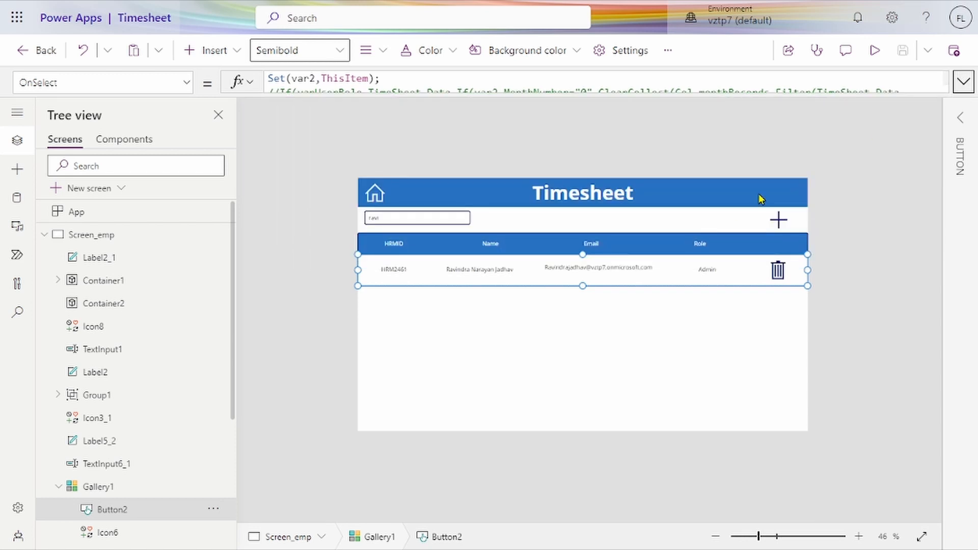
# Preview the app, clear the name search to list all employees, and return to the editor.
pyautogui.click(875, 51)
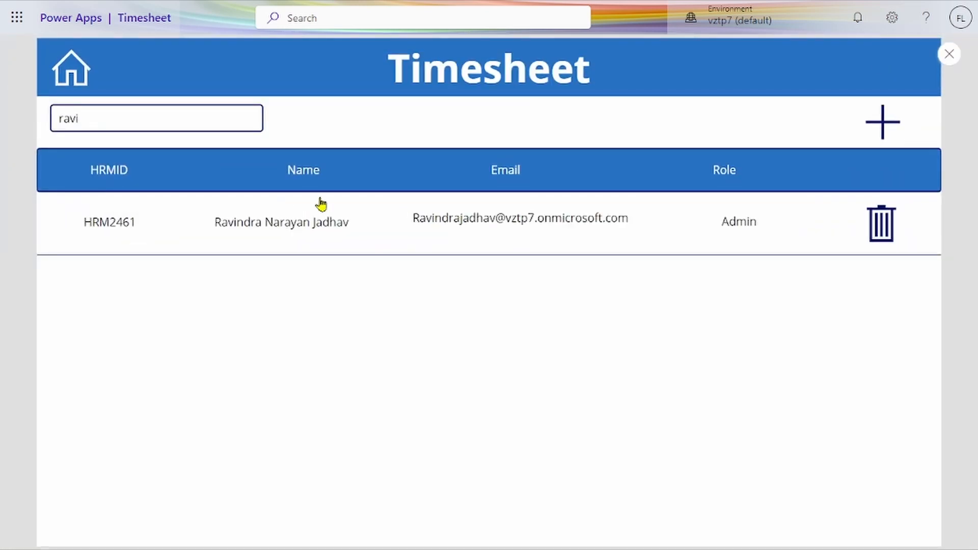
pyautogui.click(200, 118)
pyautogui.press('BackSpace')
pyautogui.press('BackSpace')
pyautogui.press('BackSpace')
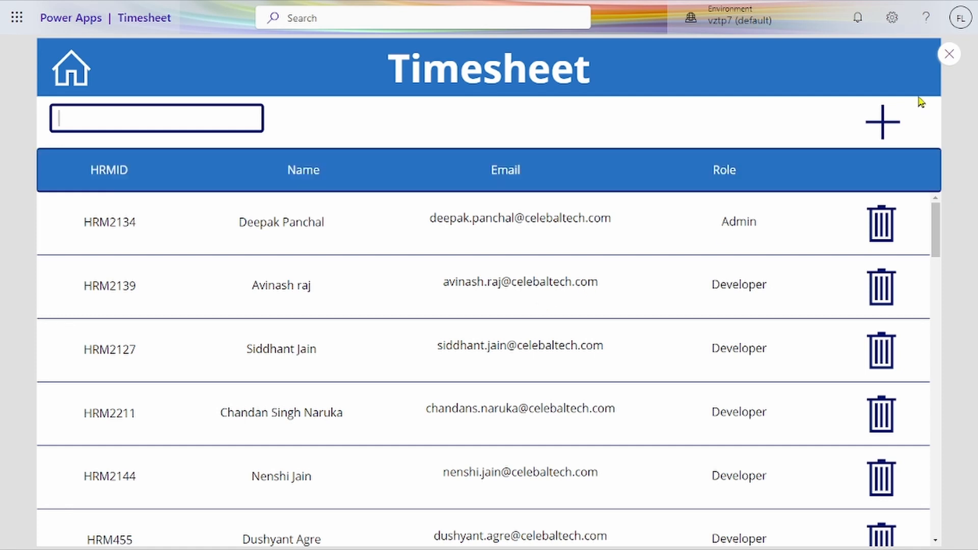
pyautogui.click(953, 60)
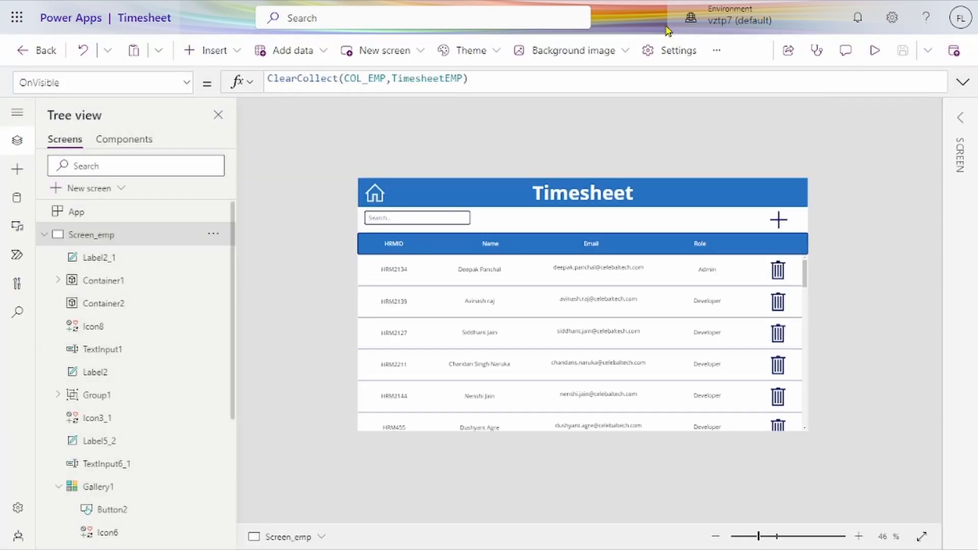
# Inspect the fields of the record stored in var2 within Button2's OnSelect formula.
pyautogui.click(540, 280)
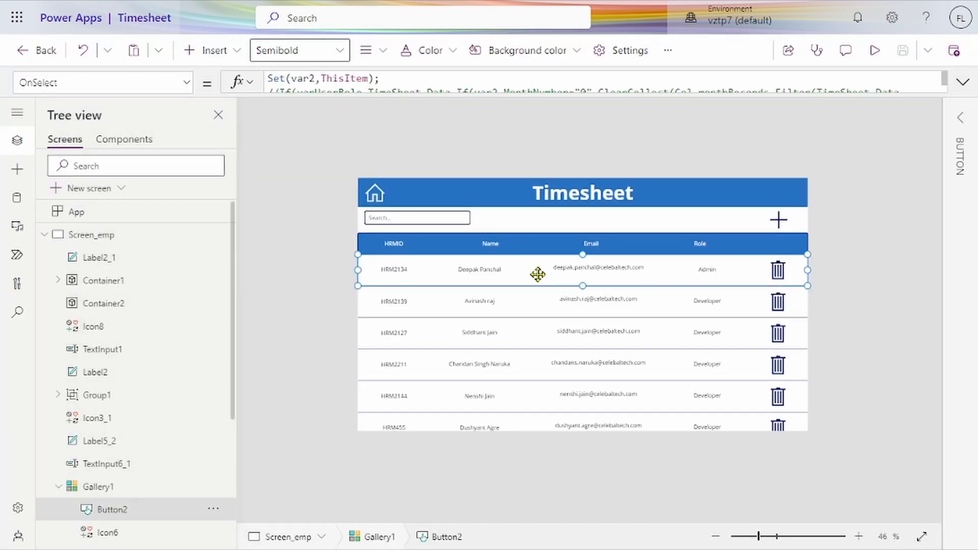
pyautogui.doubleClick(308, 77)
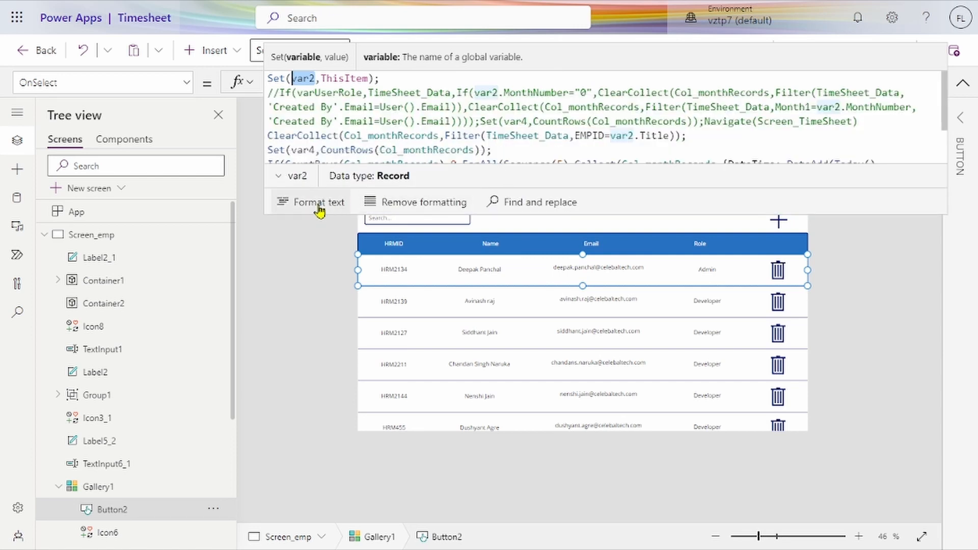
pyautogui.click(299, 177)
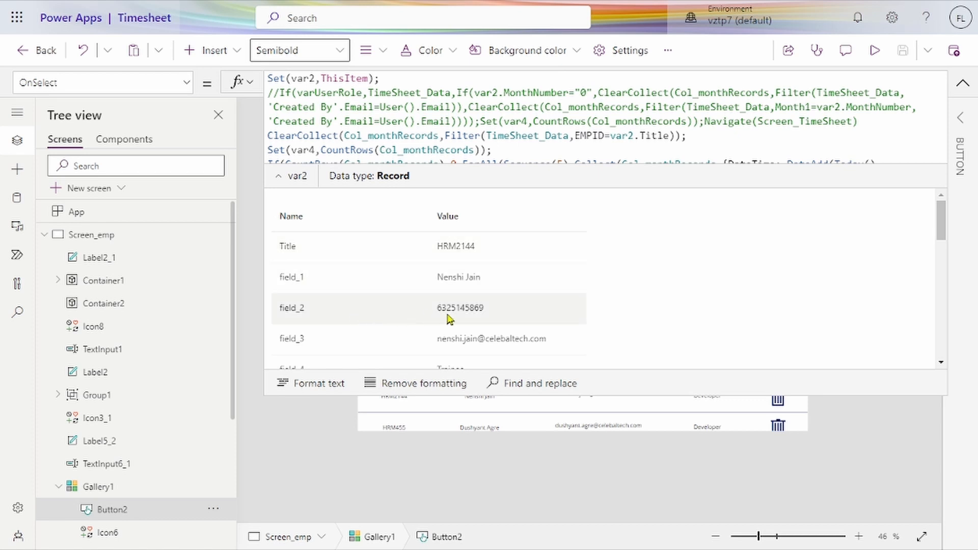
pyautogui.scroll(-2, 447, 310)
pyautogui.scroll(-2, 447, 309)
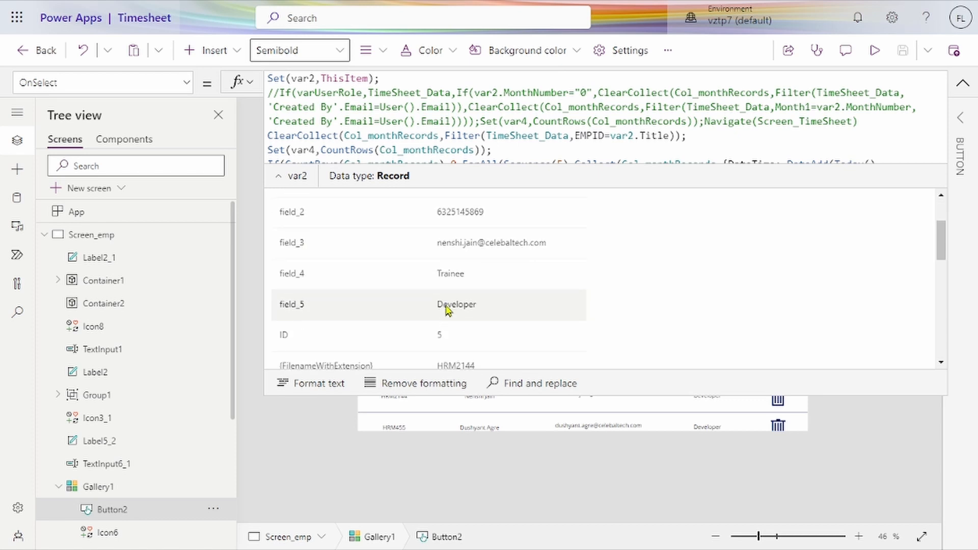
pyautogui.scroll(-8, 460, 345)
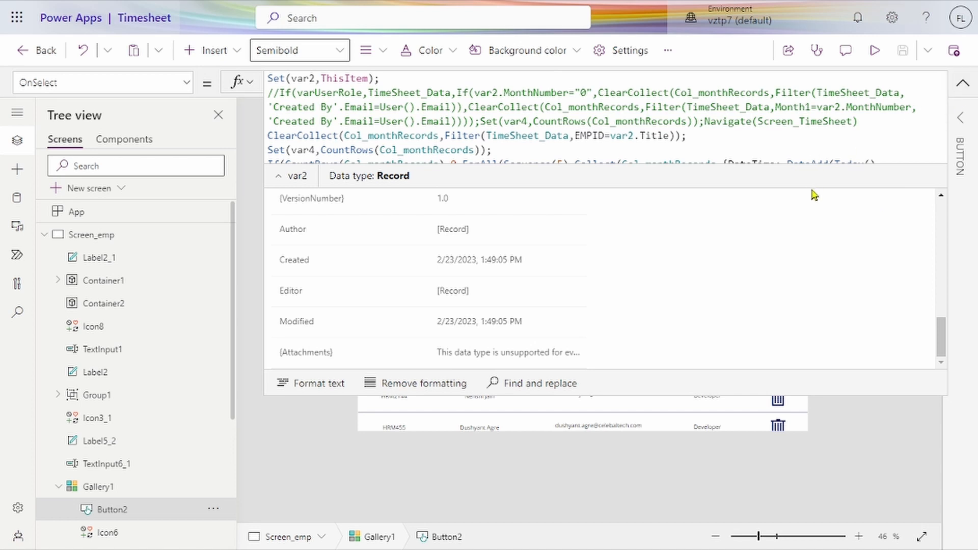
pyautogui.click(754, 142)
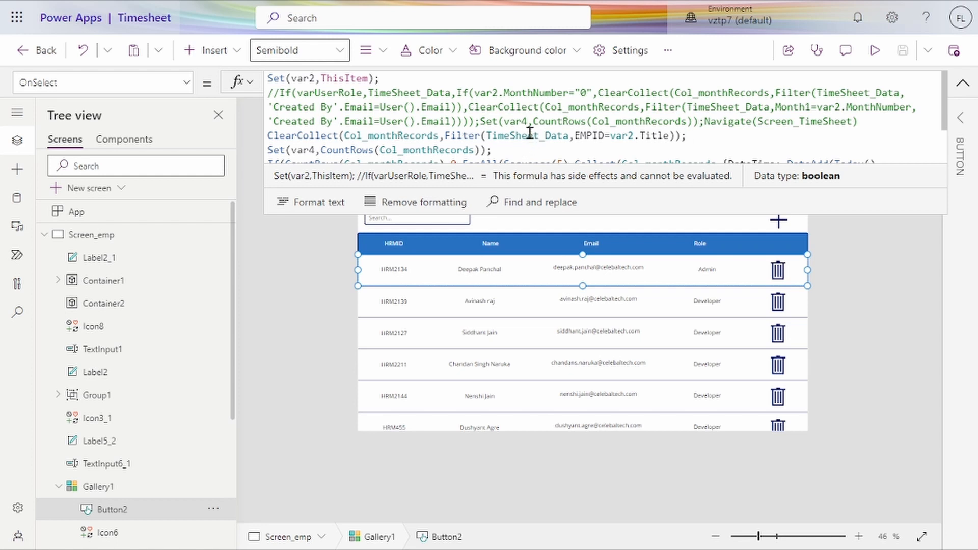
# Switch to the SharePoint TimeSheet_Data list and review its columns through to SupID.
pyautogui.moveTo(4, 43)
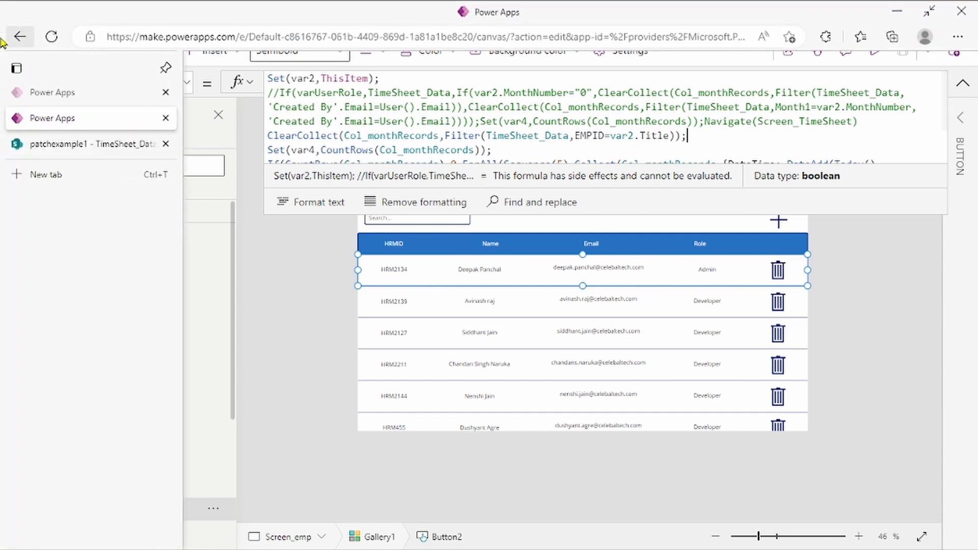
pyautogui.click(68, 143)
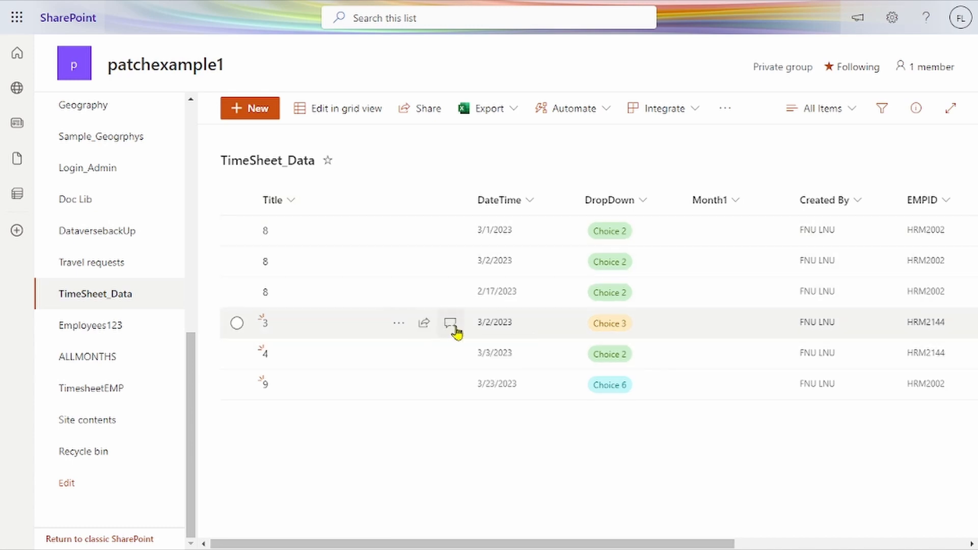
pyautogui.hscroll(2, 457, 356)
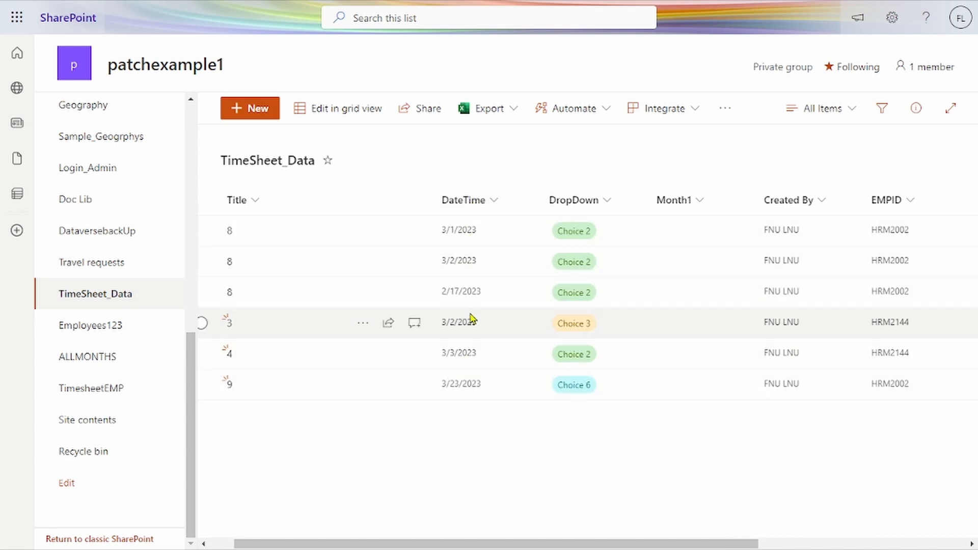
pyautogui.hscroll(3, 472, 318)
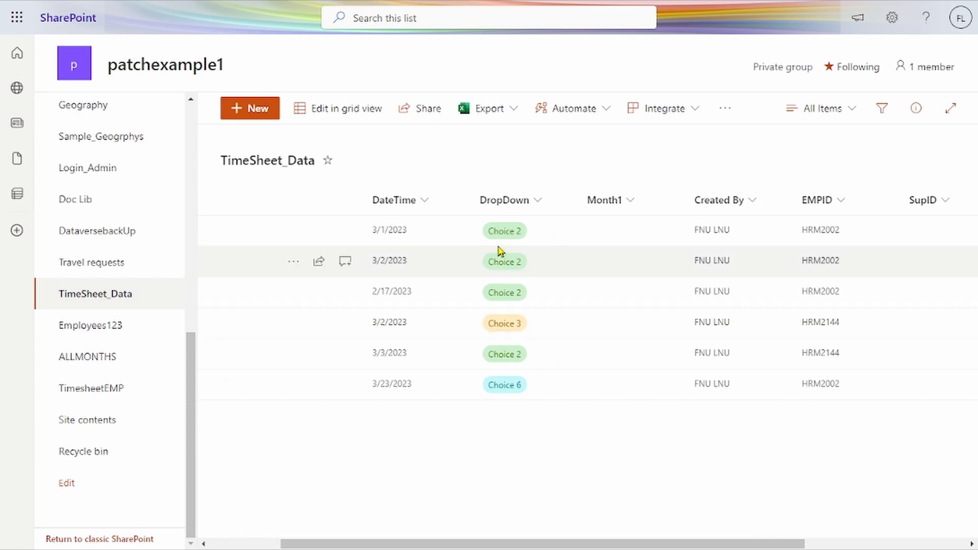
# Examine the type and choices in the DropDown column's settings, and close them without changes.
pyautogui.click(526, 203)
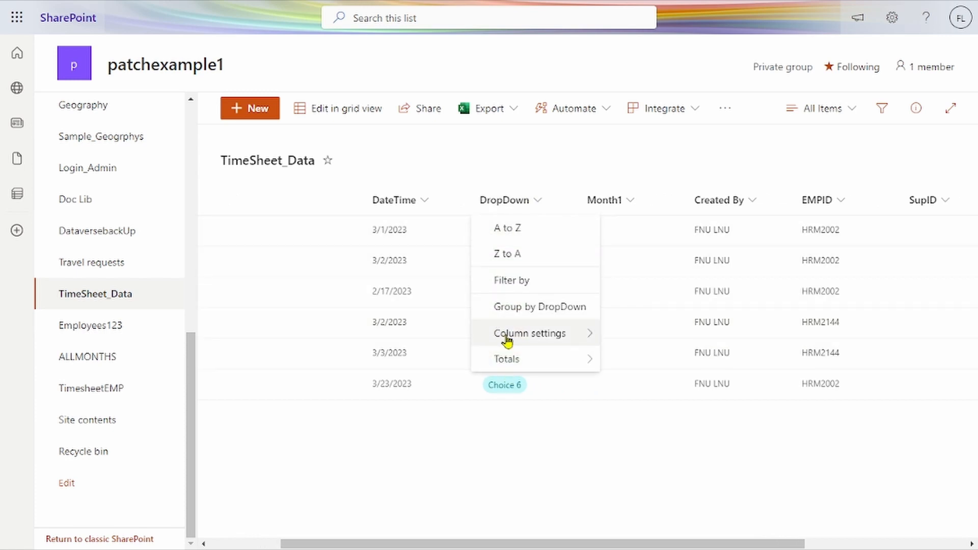
pyautogui.moveTo(506, 339)
pyautogui.click(631, 307)
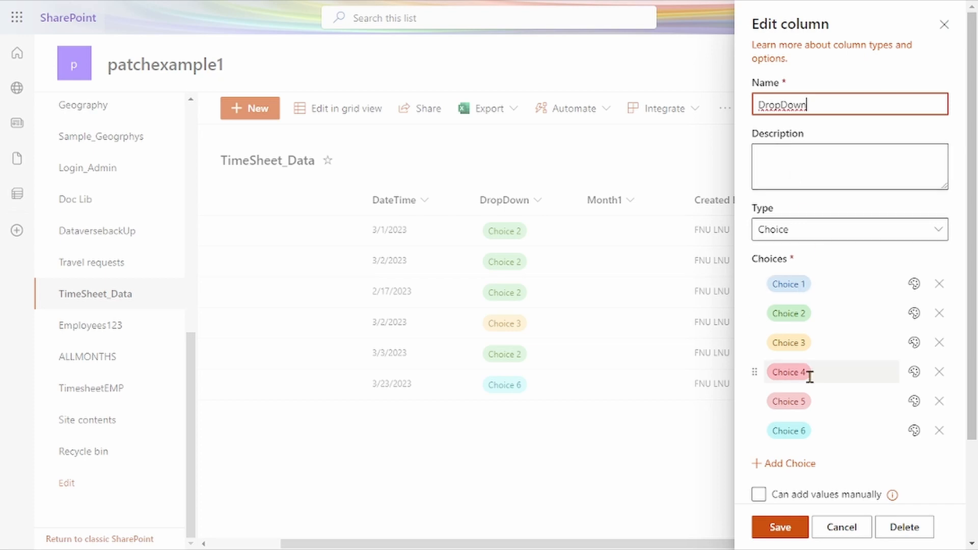
pyautogui.scroll(-1, 810, 377)
pyautogui.scroll(1, 809, 377)
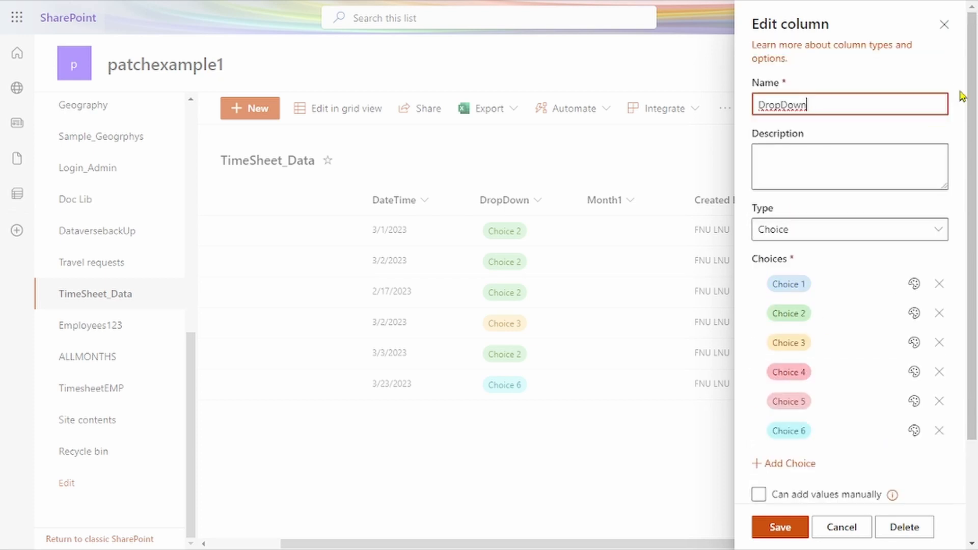
pyautogui.click(946, 24)
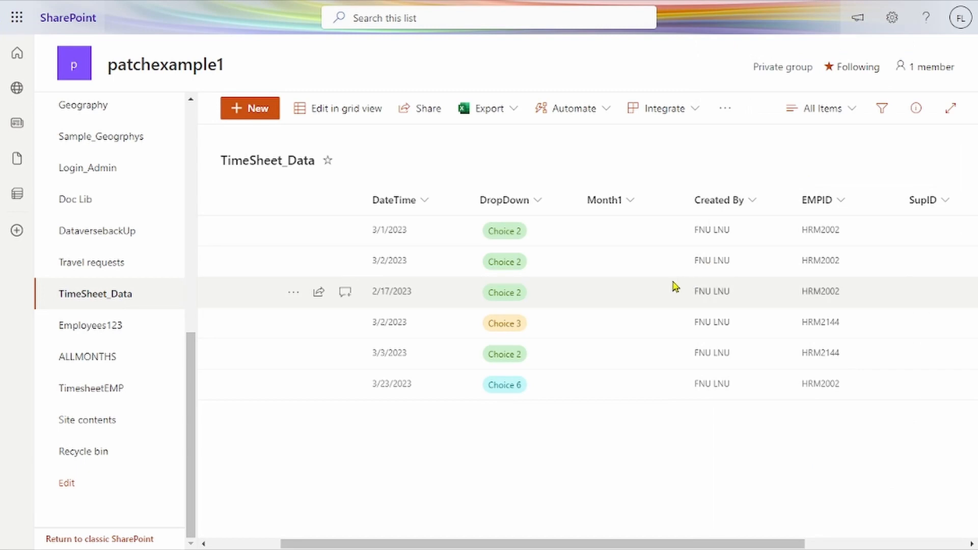
# Delete the Month1 column from the TimeSheet_Data list.
pyautogui.click(537, 206)
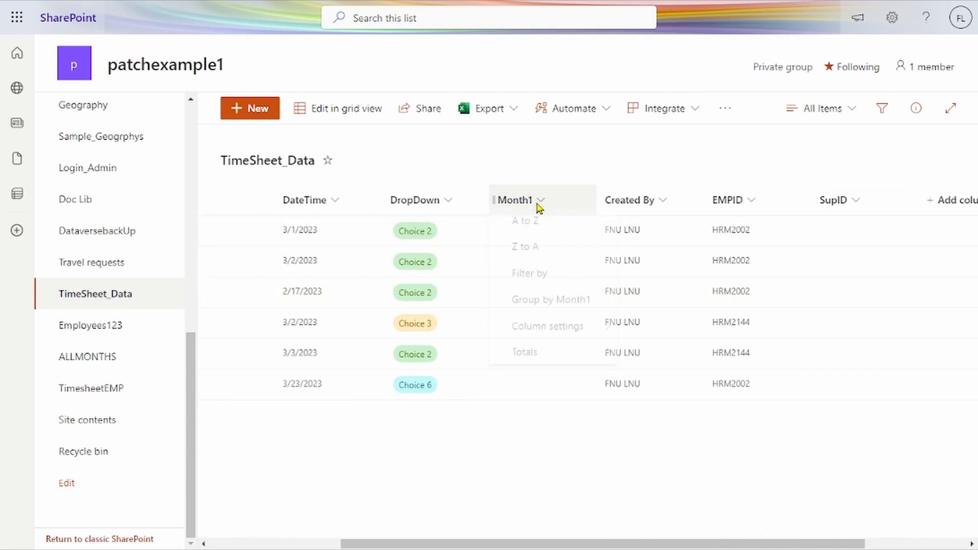
pyautogui.moveTo(529, 334)
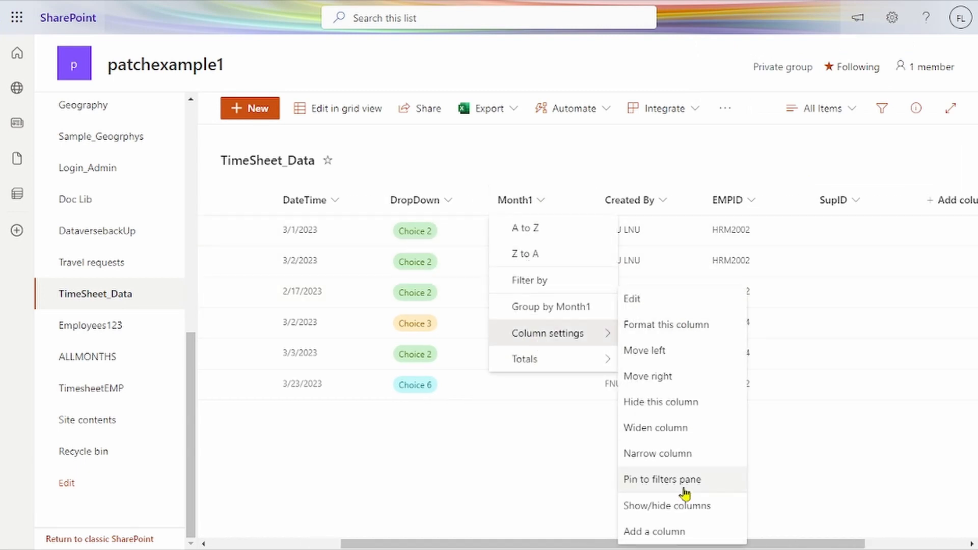
pyautogui.click(658, 306)
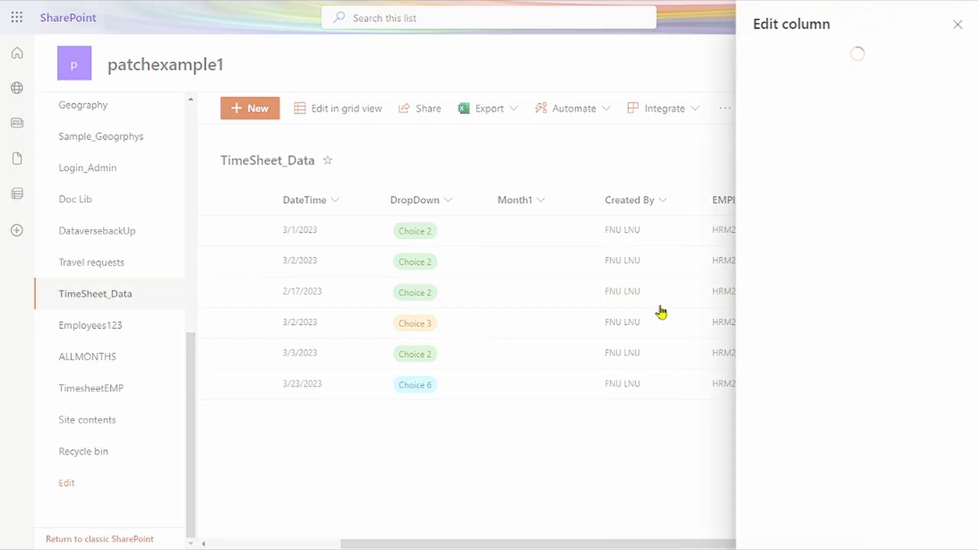
pyautogui.click(893, 533)
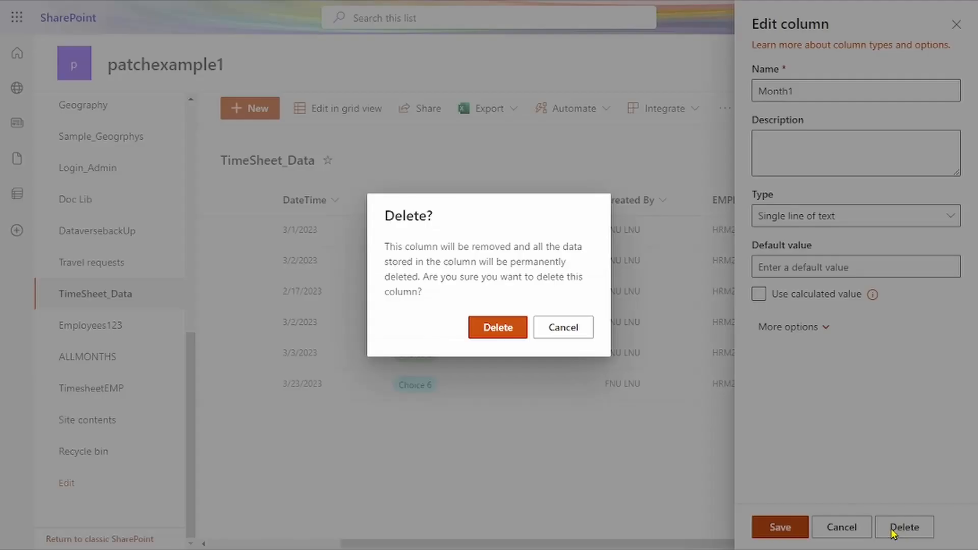
pyautogui.click(499, 330)
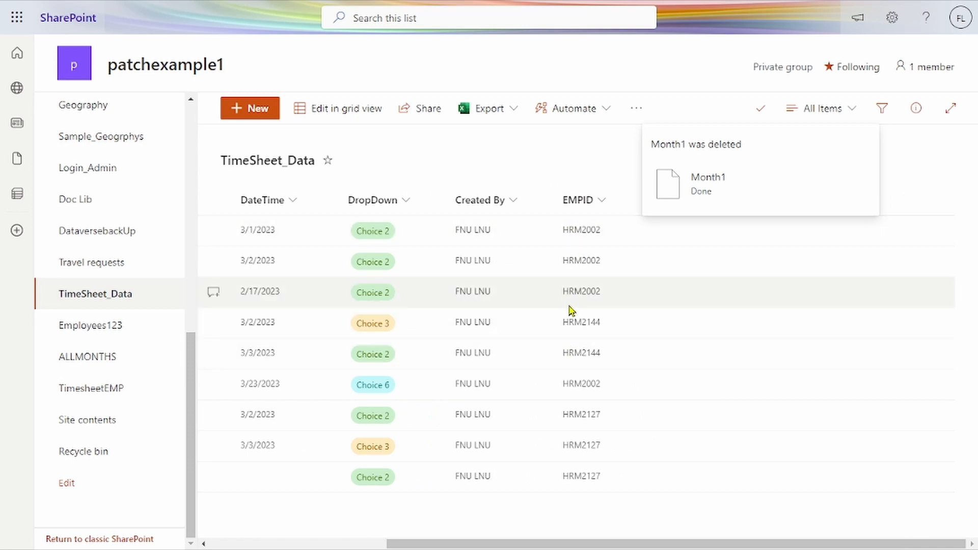
# Compare the EMPID=var2.Title filter in Button2's Power Apps formula with the SharePoint TimeSheet_Data and TimesheetEMP lists, and return to the formula.
pyautogui.hotkey('alt', 'Tab')
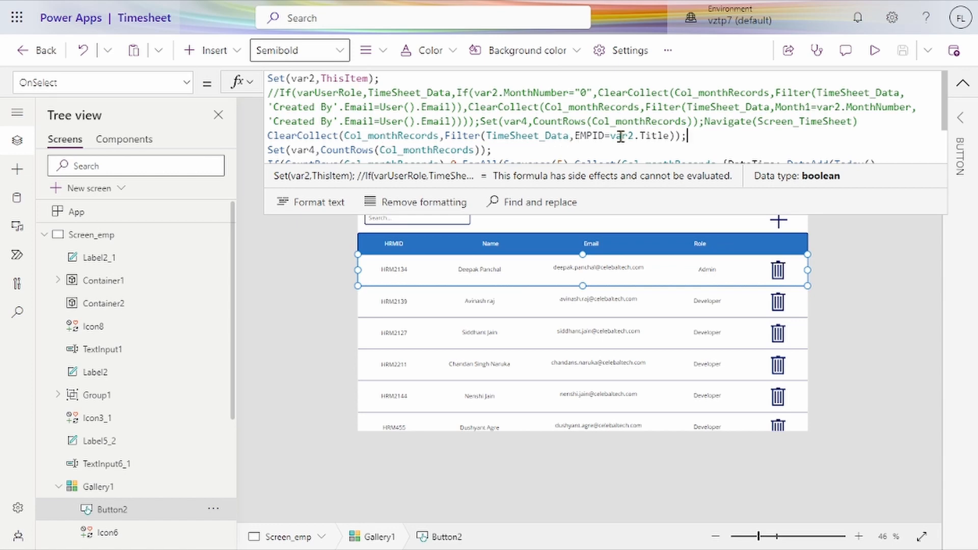
pyautogui.hotkey('alt', 'Tab')
pyautogui.hotkey('alt', 'Tab')
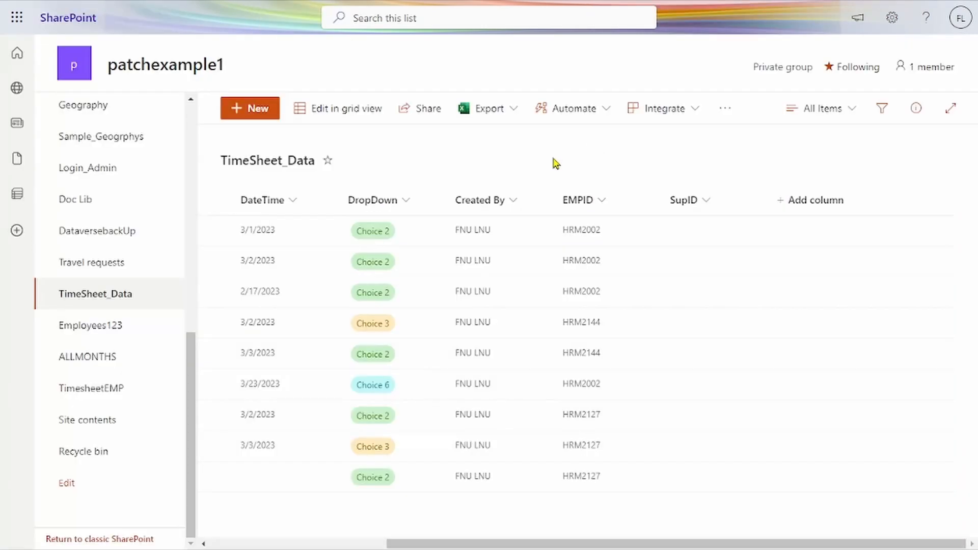
pyautogui.click(118, 403)
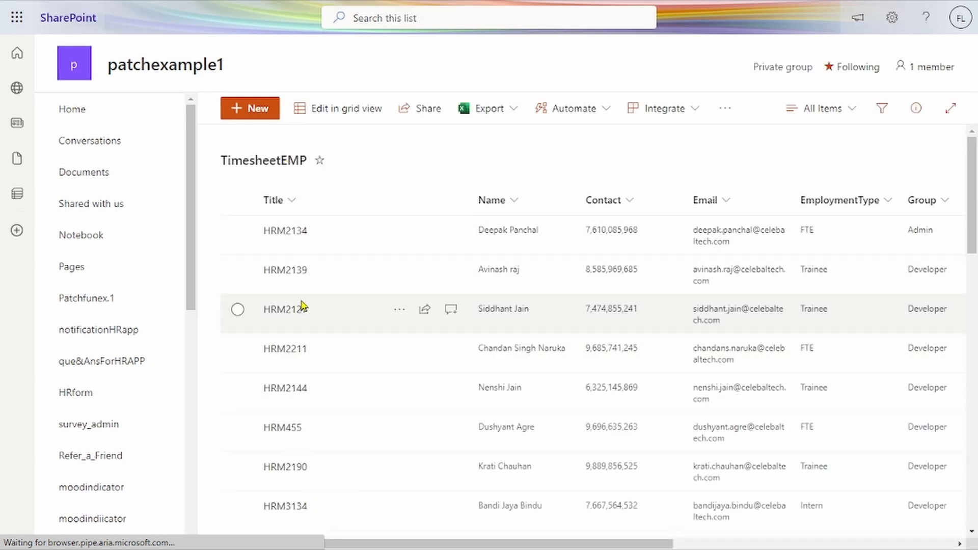
pyautogui.hotkey('alt', 'Tab')
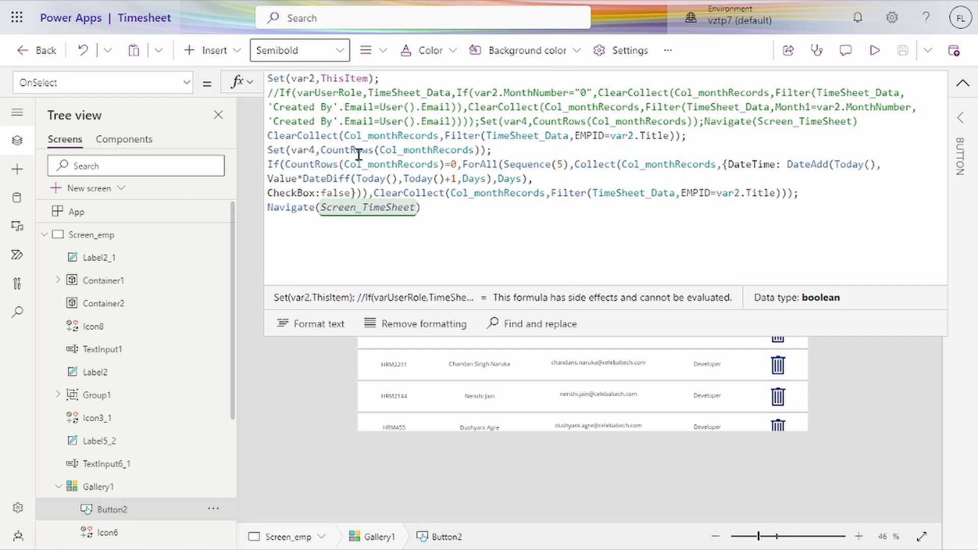
# Inspect the Col_monthRecords collection in the CountRows, Collect and ClearCollect calls of Button2's formula, and collapse the formula view.
pyautogui.doubleClick(405, 148)
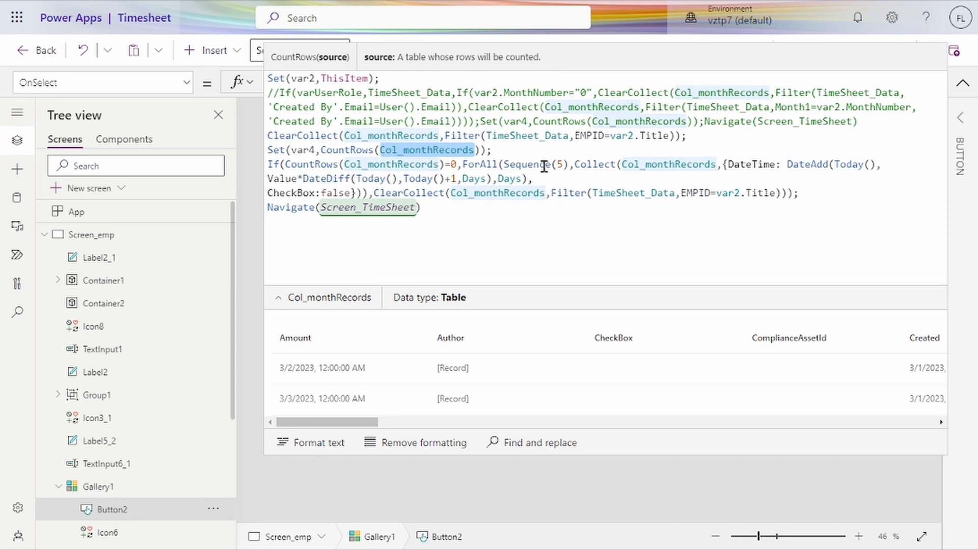
pyautogui.doubleClick(667, 164)
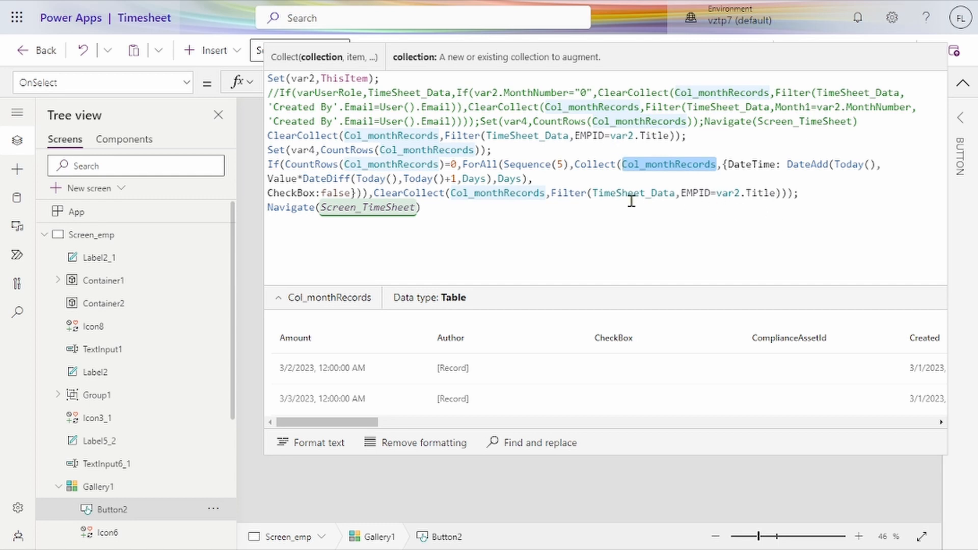
pyautogui.doubleClick(504, 193)
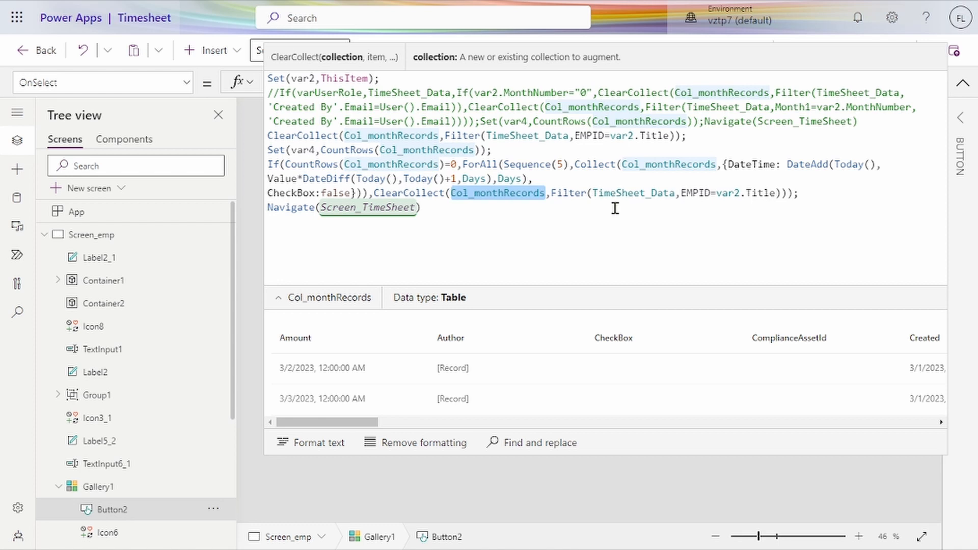
pyautogui.click(461, 219)
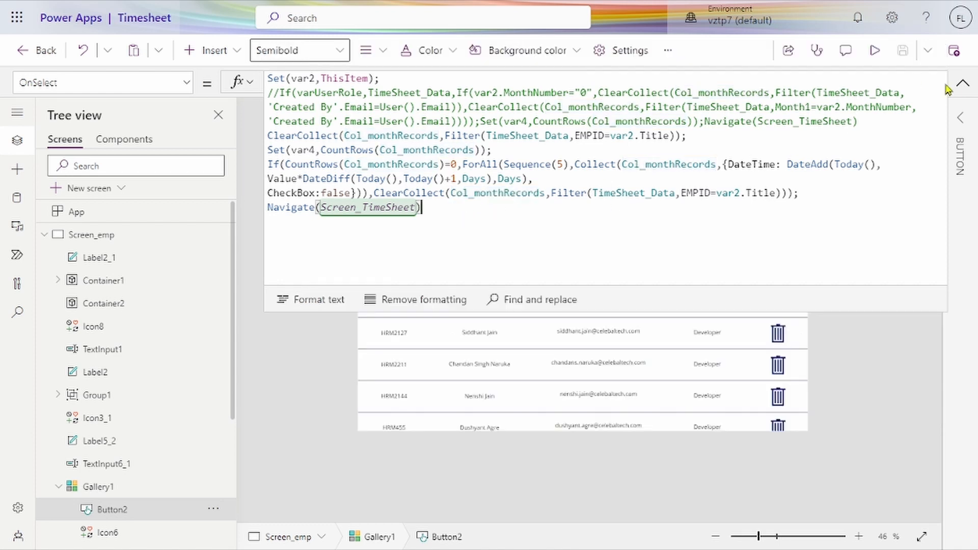
pyautogui.click(962, 84)
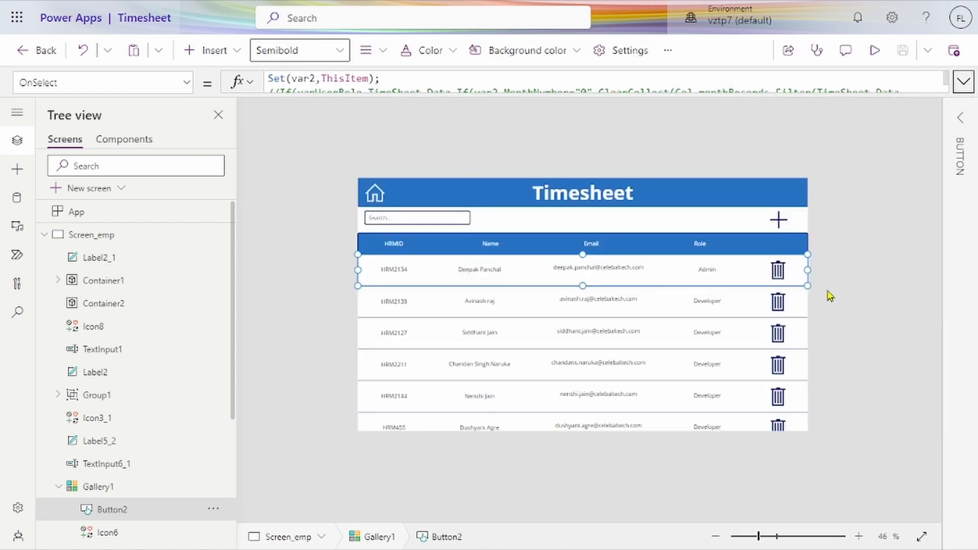
# Select the gallery's trash icon and examine the ThisItem argument in its Remove formula.
pyautogui.click(867, 278)
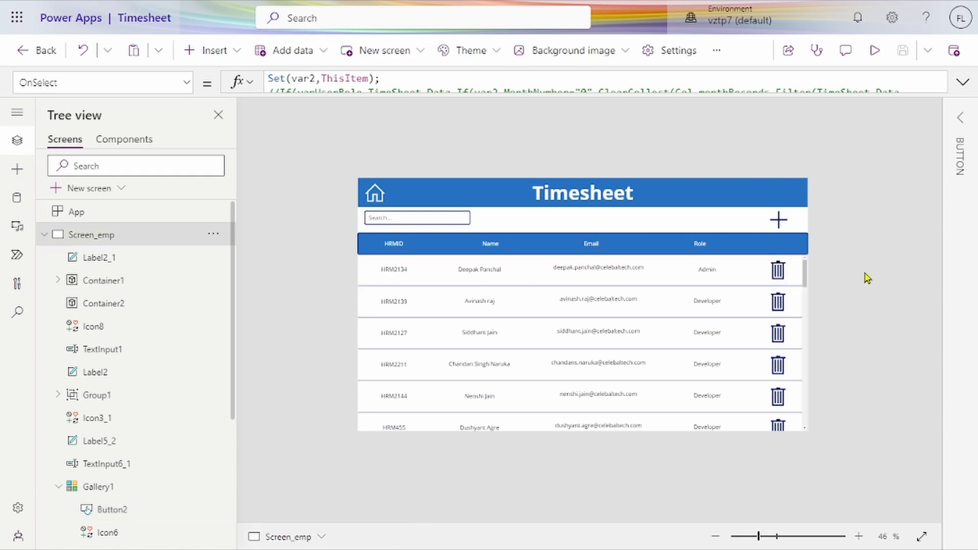
pyautogui.click(778, 270)
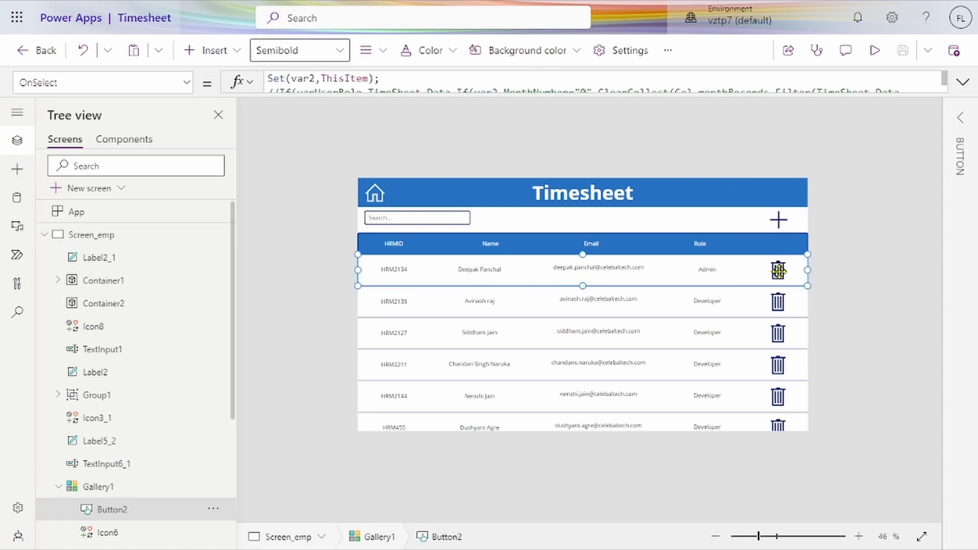
pyautogui.click(836, 288)
pyautogui.click(779, 272)
pyautogui.click(141, 540)
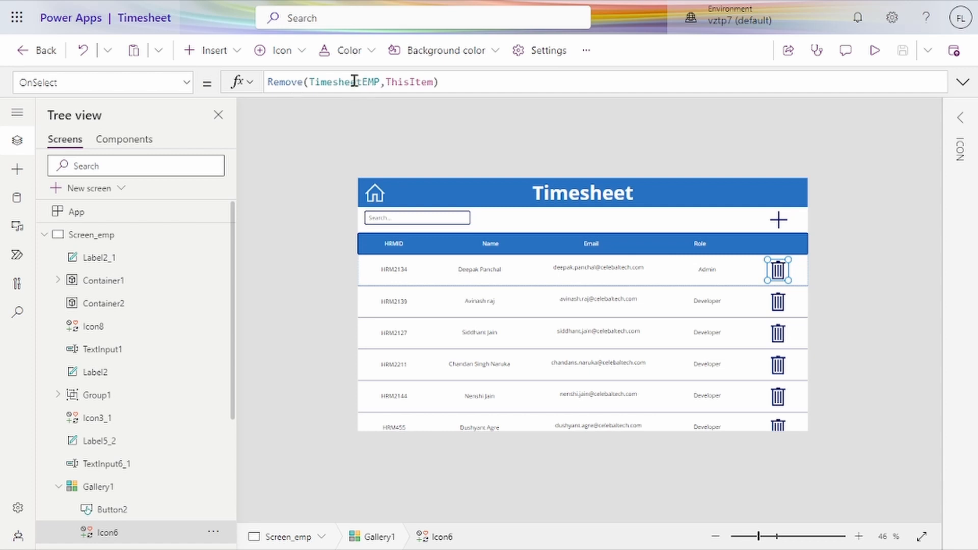
pyautogui.doubleClick(411, 82)
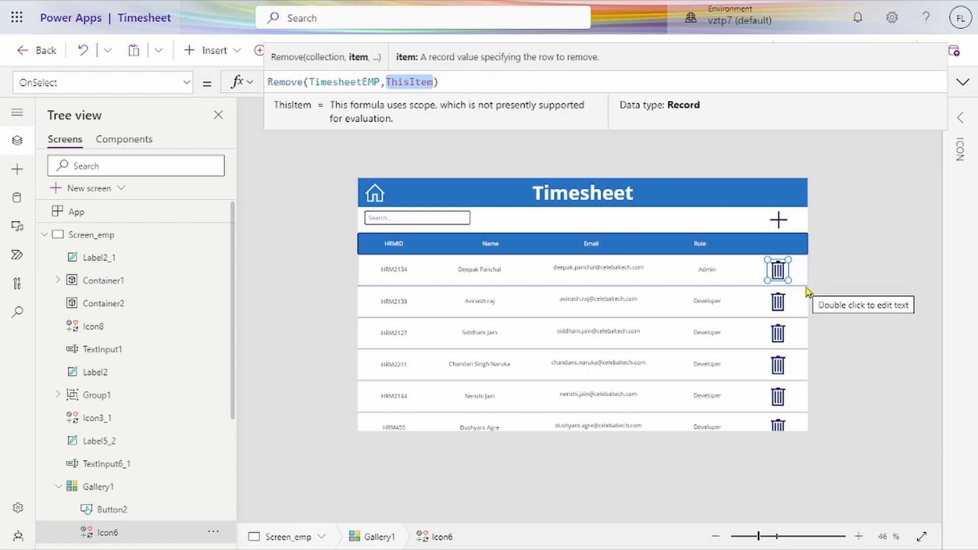
pyautogui.click(849, 252)
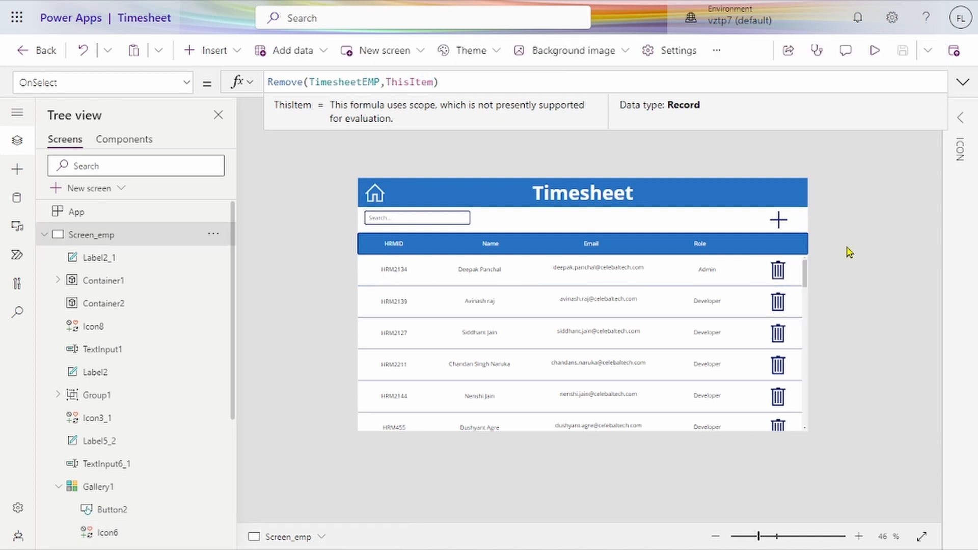
# Review the plus icon's OnSelect formula, open the new-employee form to check its Submit button's formula, and close the form.
pyautogui.click(778, 220)
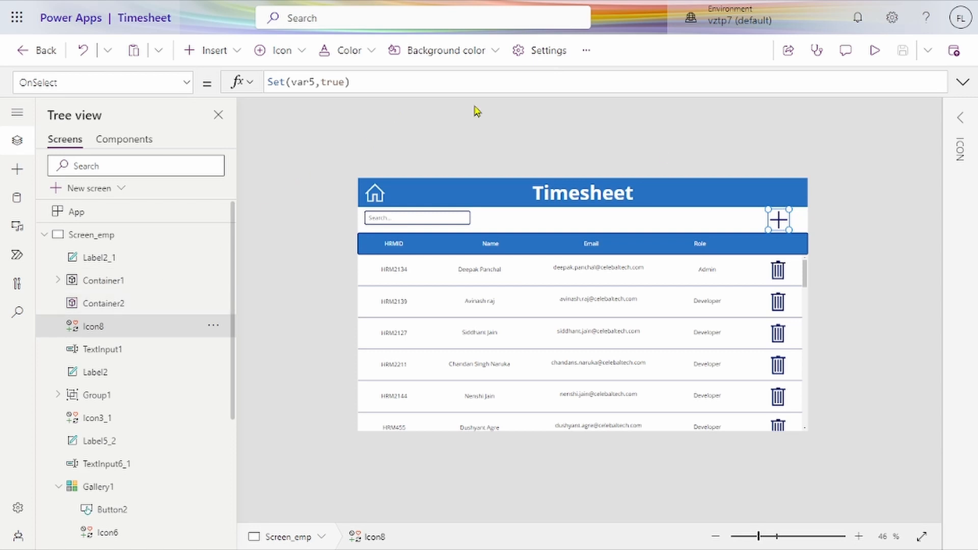
pyautogui.press('alt')
pyautogui.keyDown('alt'); pyautogui.click(781, 224); pyautogui.keyUp('alt')
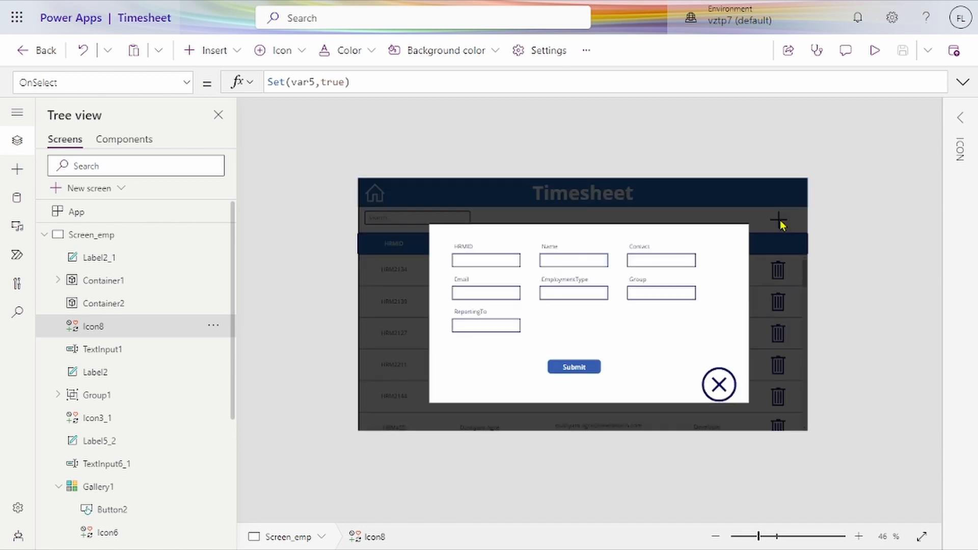
pyautogui.click(586, 368)
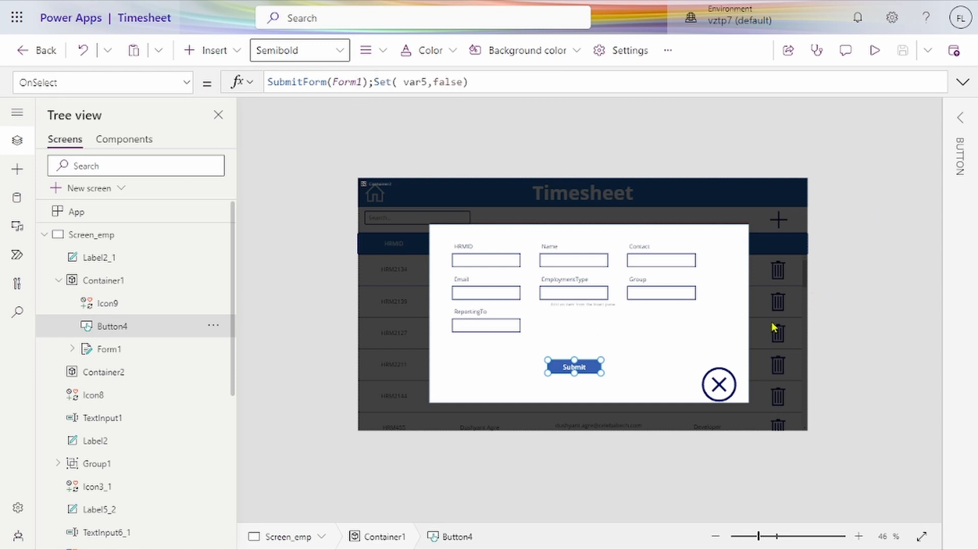
pyautogui.press('alt')
pyautogui.keyDown('alt'); pyautogui.click(732, 382); pyautogui.keyUp('alt')
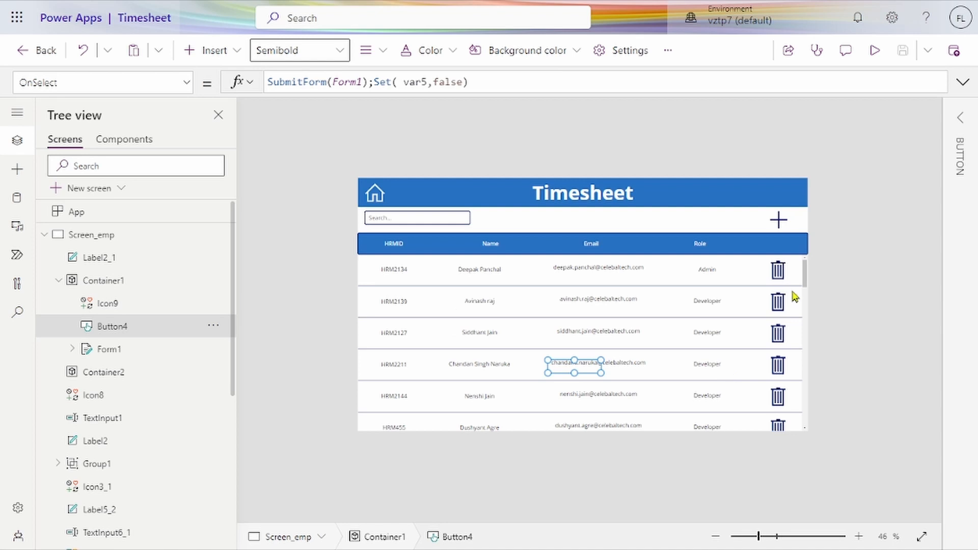
# Preview the app, open the second employee's timesheet, make its rows editable, and return to the editor.
pyautogui.click(876, 53)
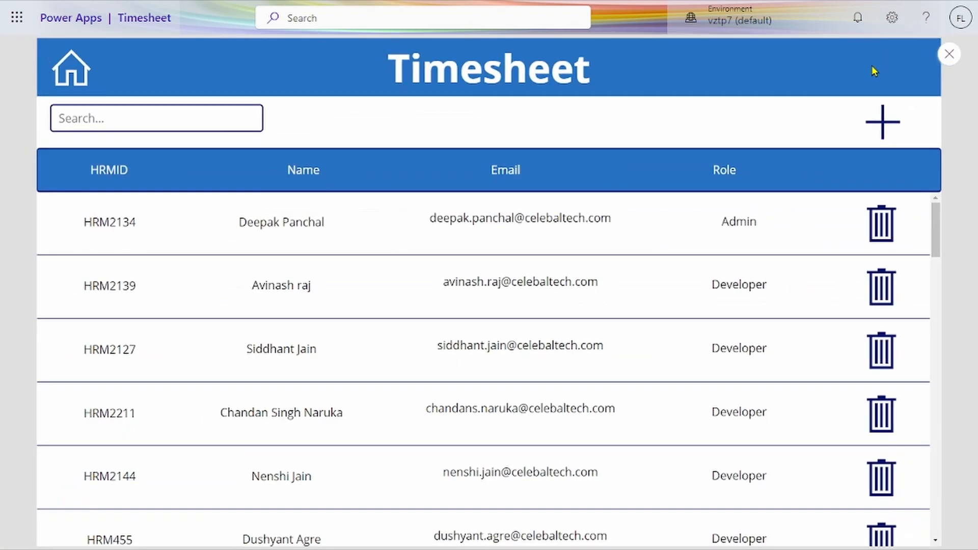
pyautogui.click(614, 303)
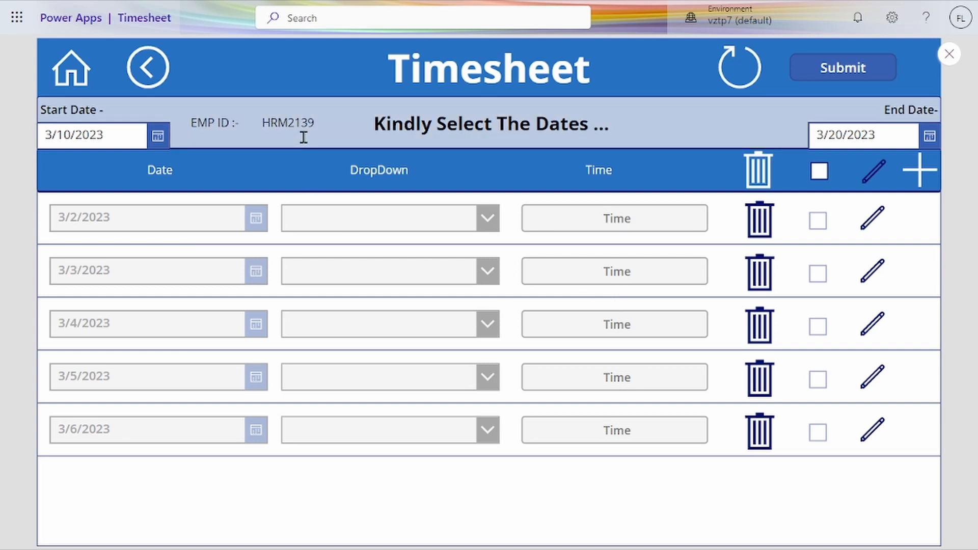
pyautogui.click(873, 238)
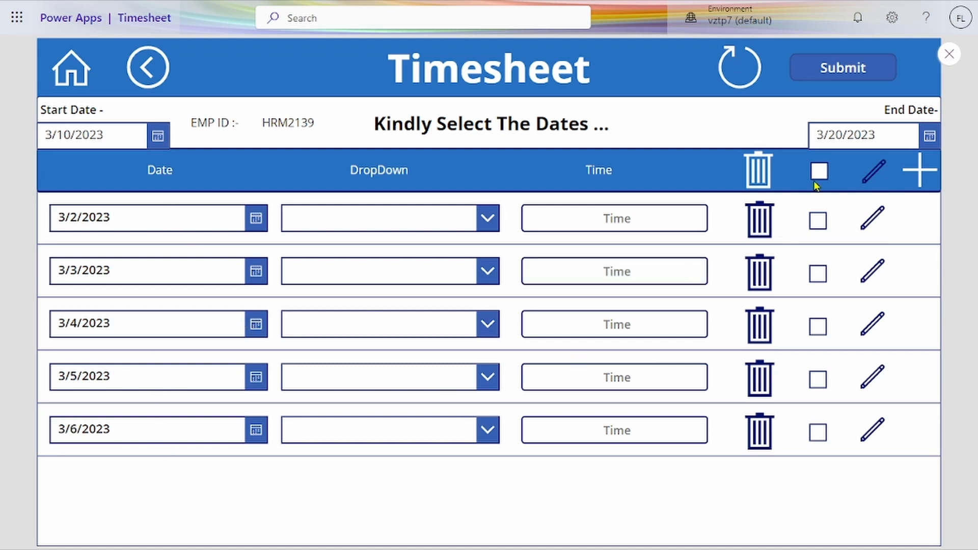
pyautogui.click(949, 54)
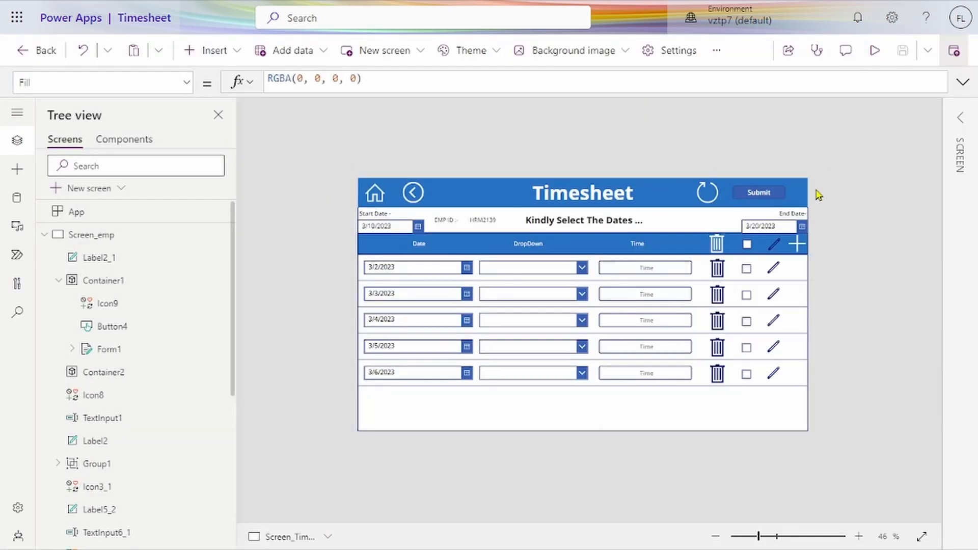
# Inspect Col_monthRecords and the var6 condition in the timesheet gallery's Items formula, and collapse the formula view.
pyautogui.click(620, 345)
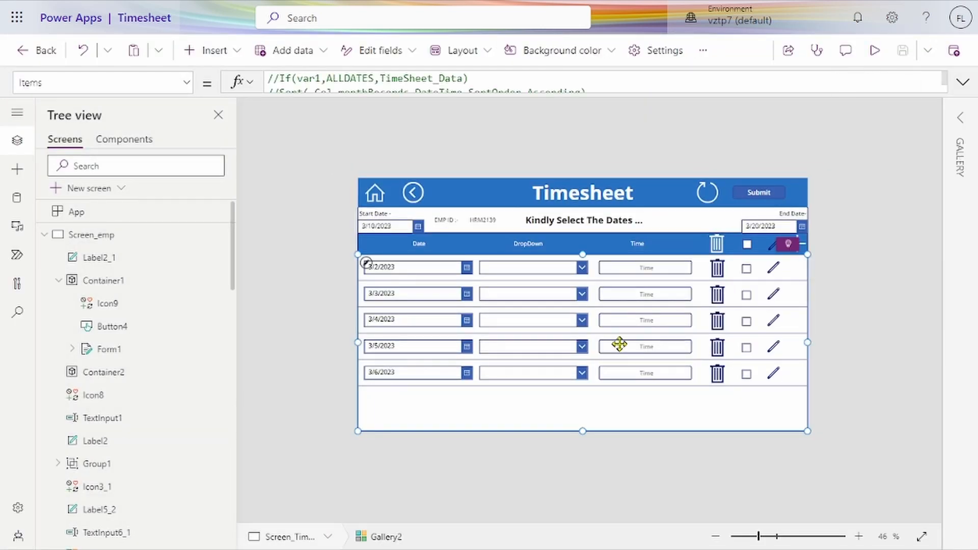
pyautogui.click(543, 85)
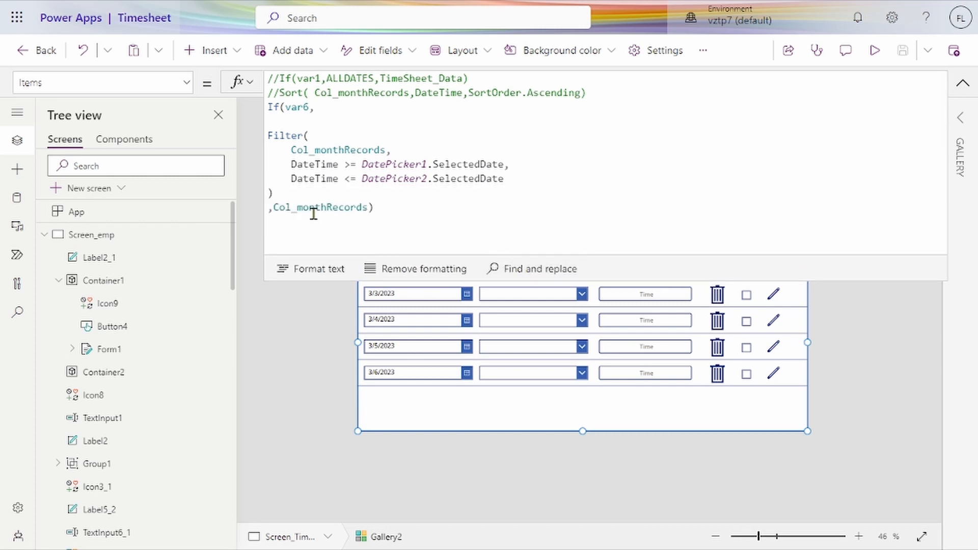
pyautogui.doubleClick(313, 209)
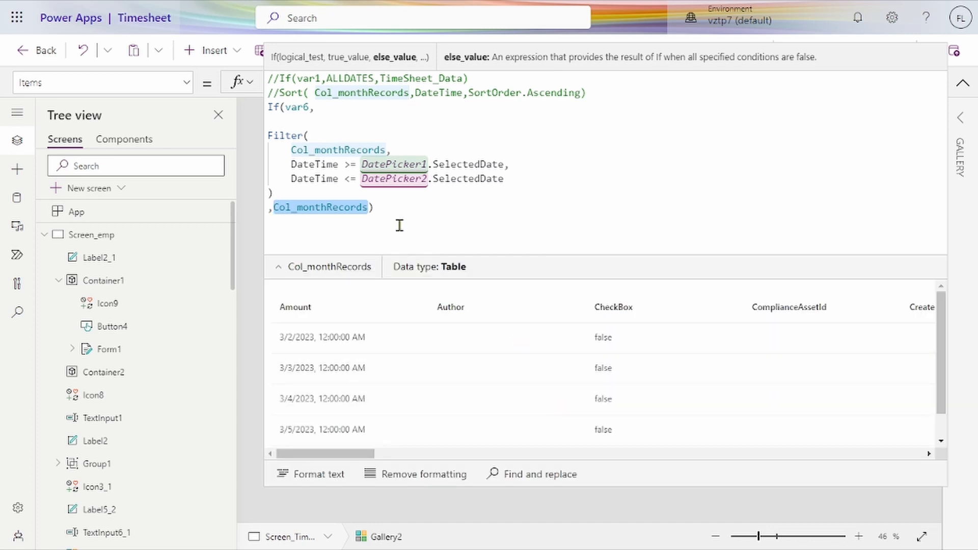
pyautogui.doubleClick(297, 108)
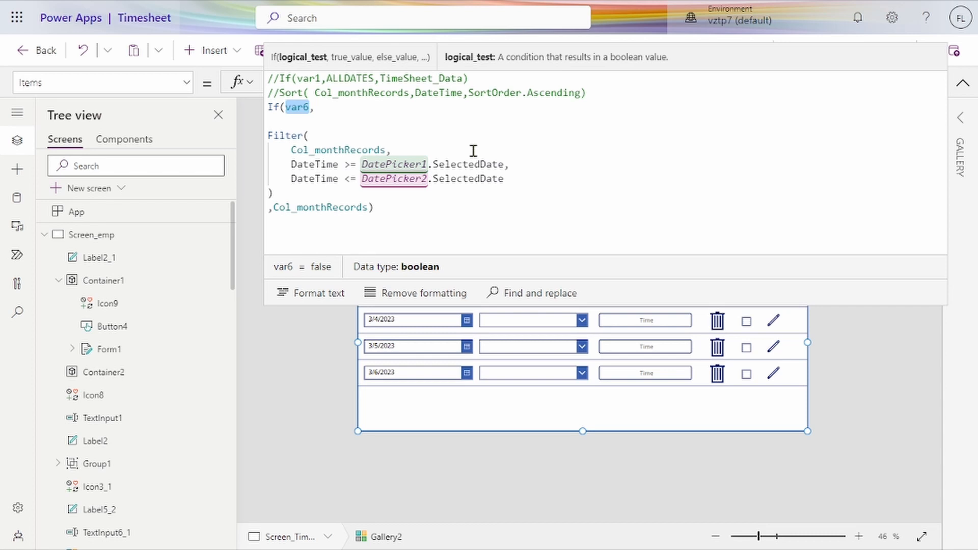
pyautogui.click(962, 82)
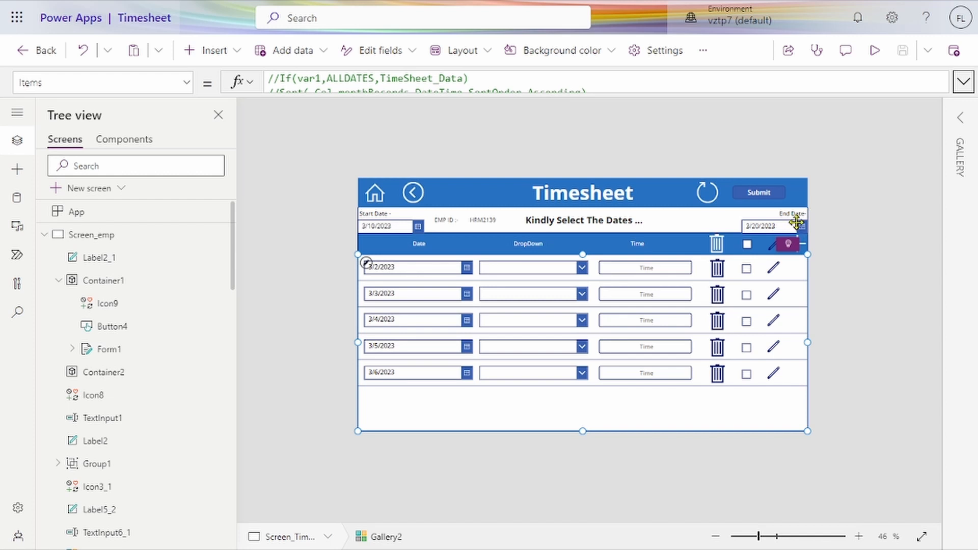
# Check the End Date picker's OnChange formula with its properties expanded, and examine var6 in the reload icon's OnSelect formula.
pyautogui.click(797, 224)
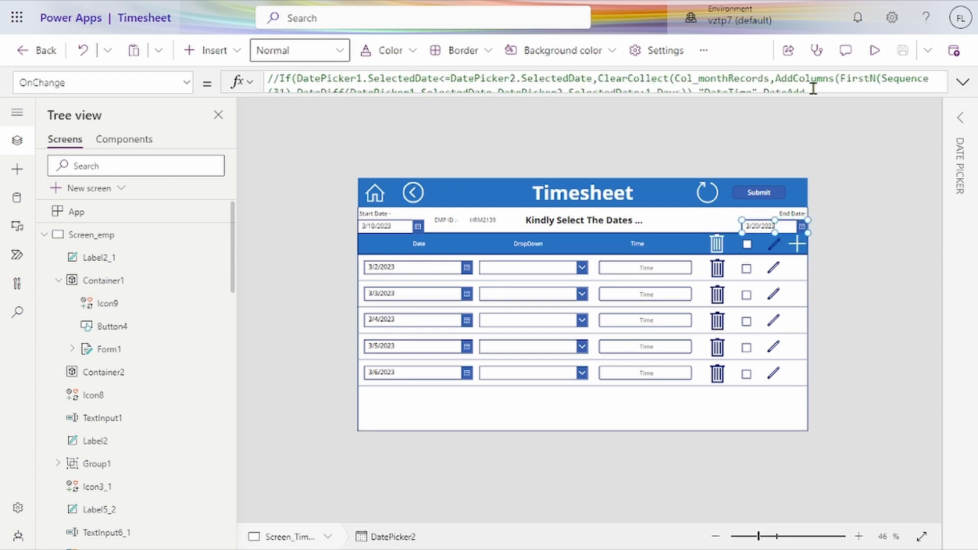
pyautogui.click(961, 121)
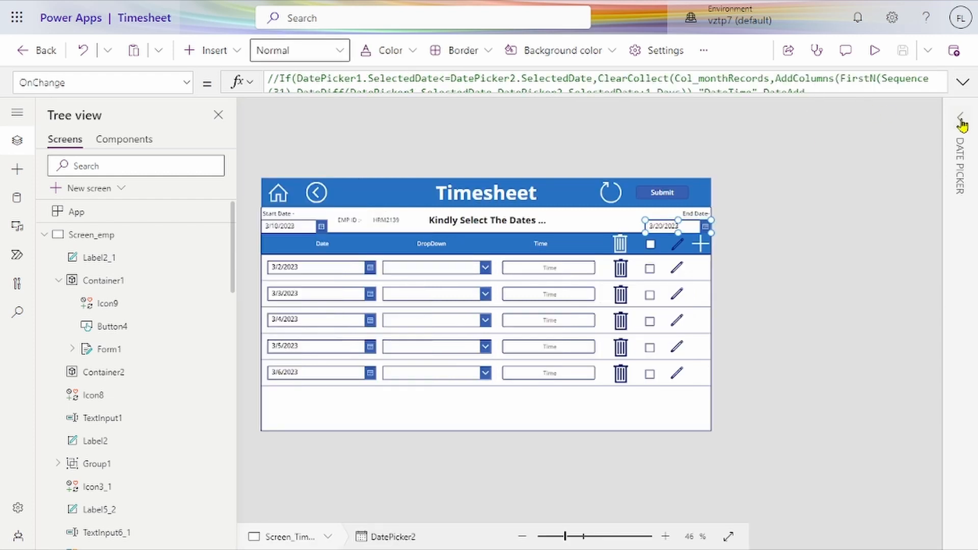
pyautogui.click(611, 193)
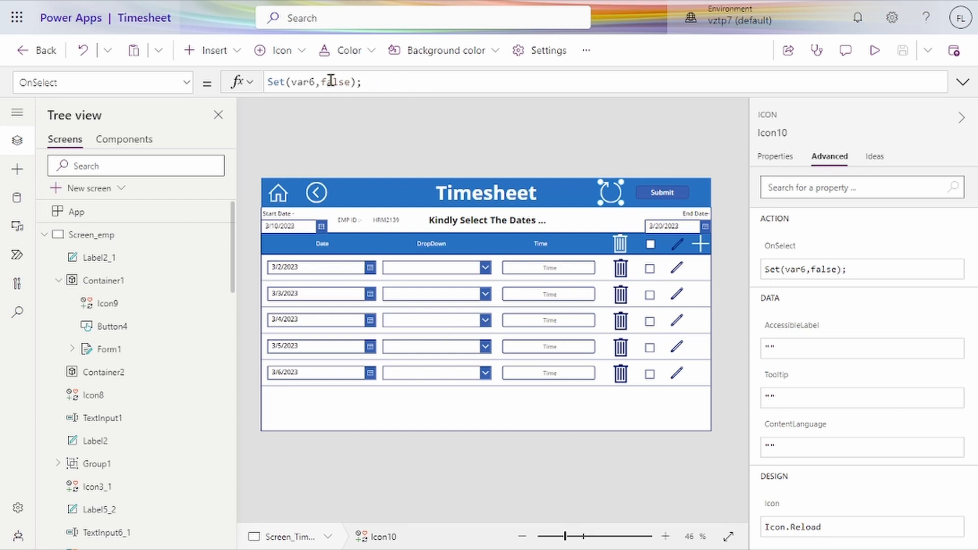
pyautogui.doubleClick(299, 81)
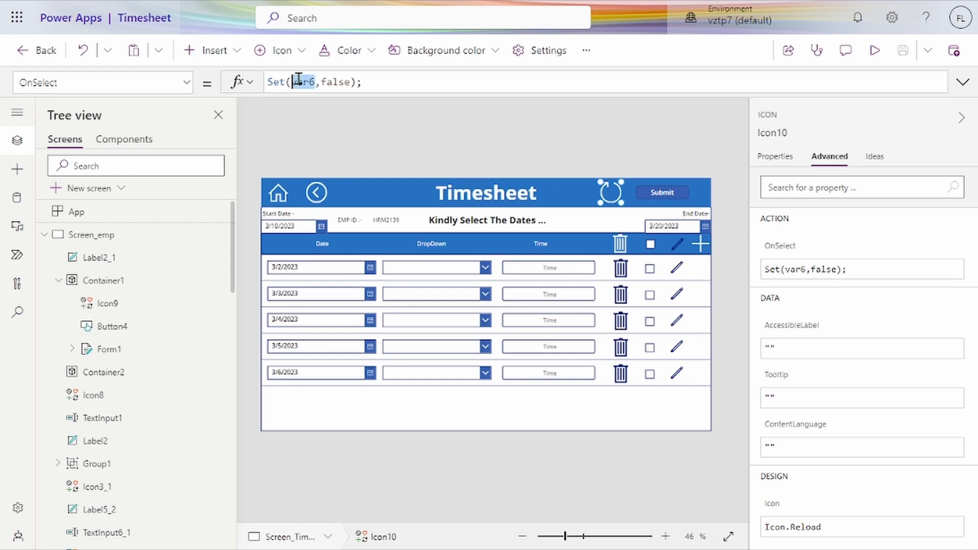
# Reopen the timesheet gallery's Items formula, examine the source argument of its Filter call, and collapse it.
pyautogui.click(415, 350)
pyautogui.click(351, 87)
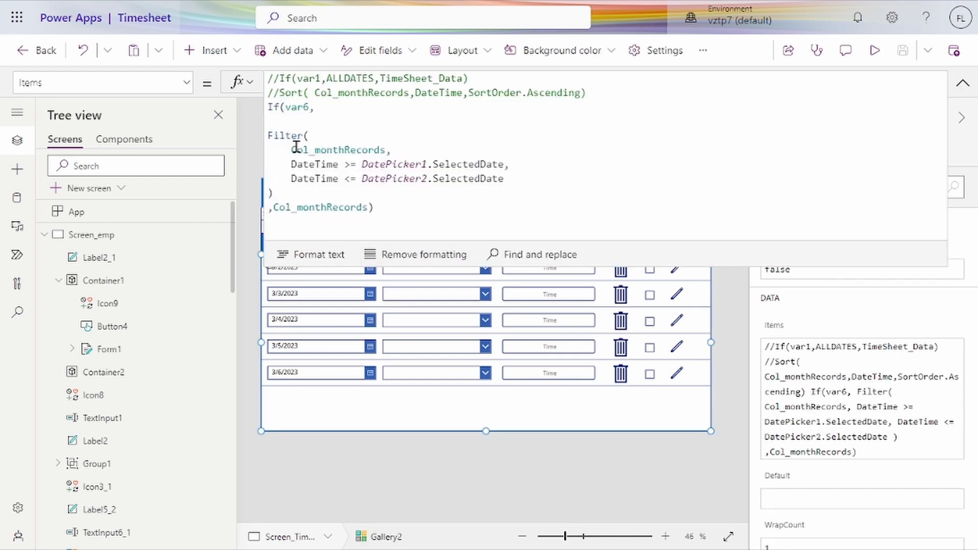
pyautogui.click(341, 151)
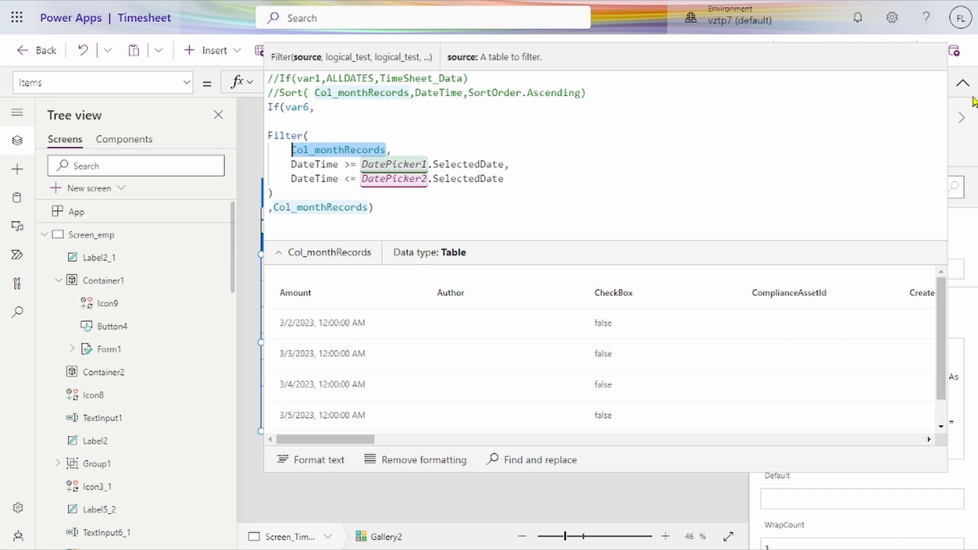
pyautogui.click(962, 82)
# Preview the app, reload the timesheet rows, and set the End Date to 3/4/2023.
pyautogui.click(875, 52)
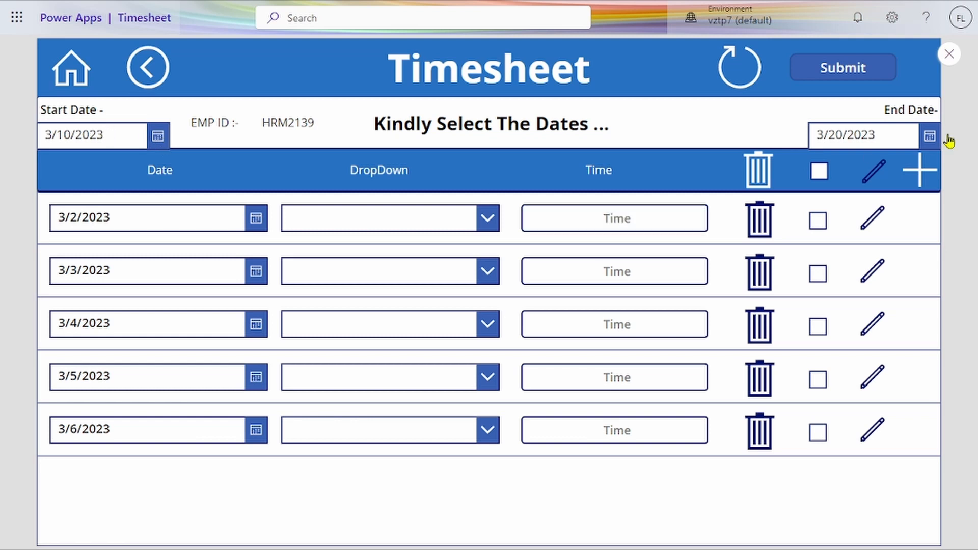
pyautogui.click(735, 73)
pyautogui.click(893, 142)
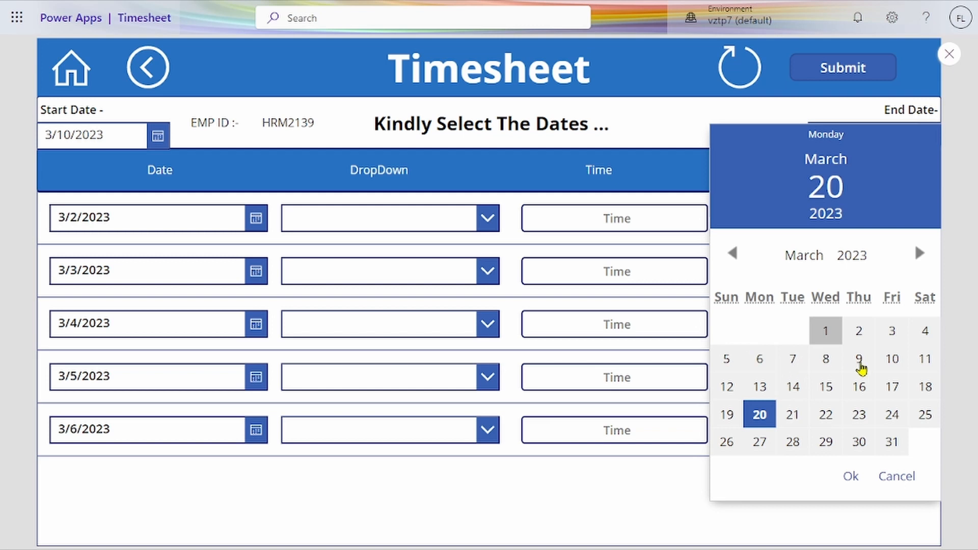
pyautogui.click(925, 332)
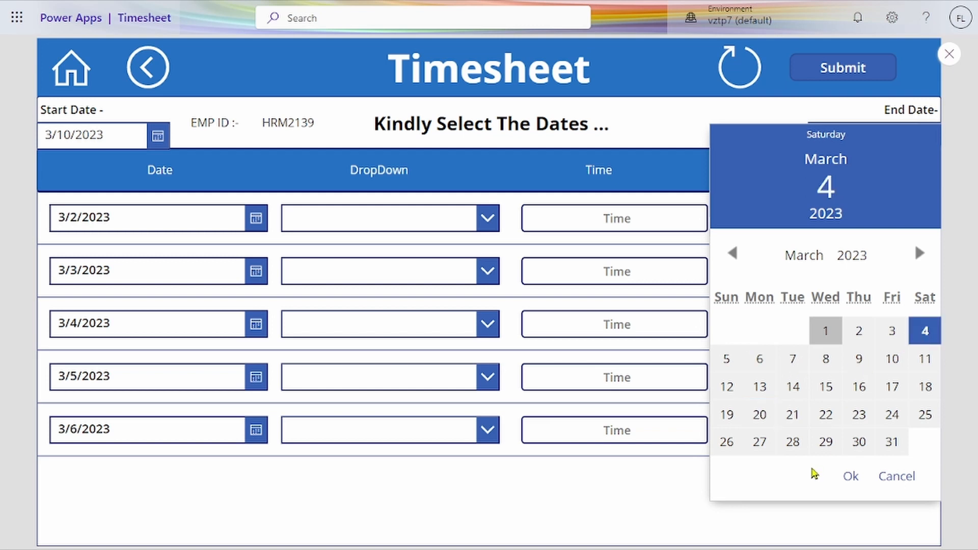
pyautogui.click(851, 477)
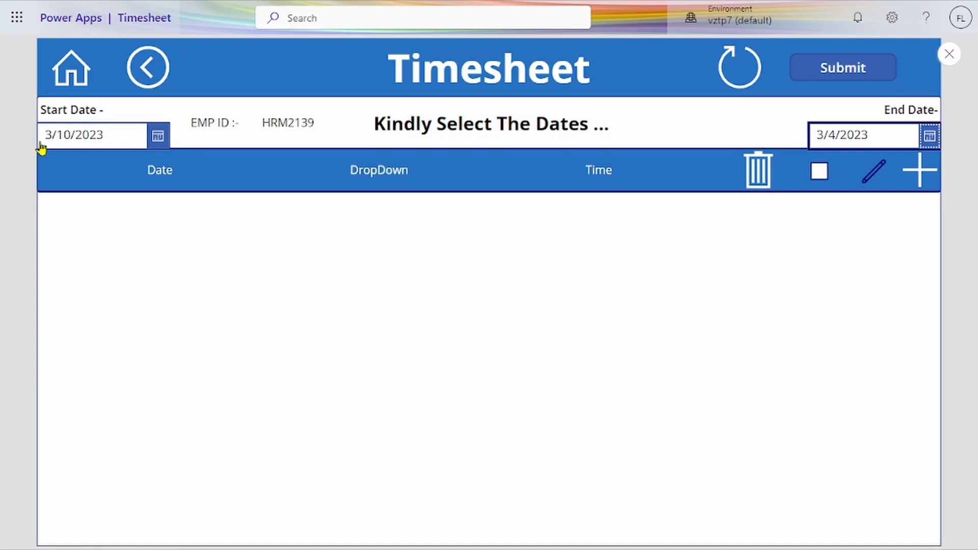
# Set the timesheet's Start Date to 3/2/2023 and return to the editor.
pyautogui.click(62, 143)
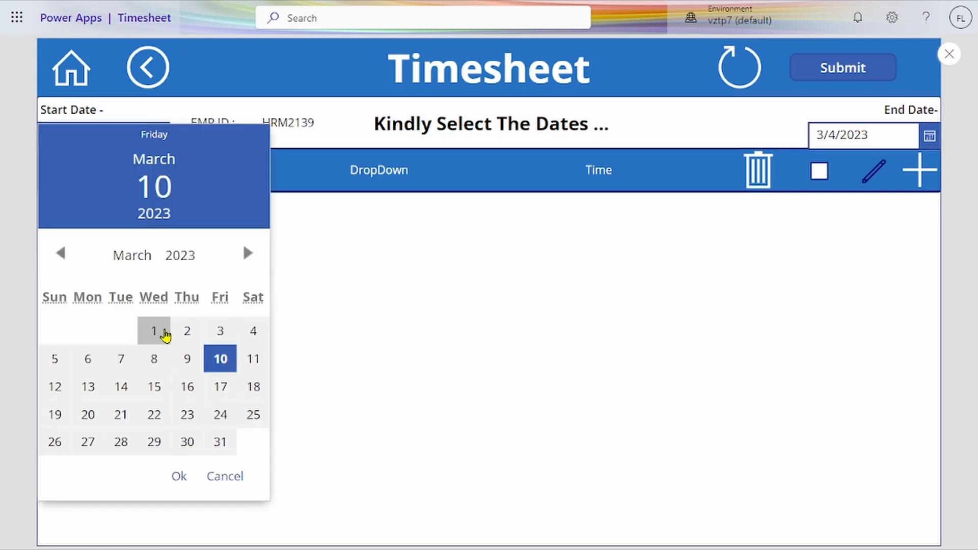
pyautogui.click(159, 332)
pyautogui.click(184, 334)
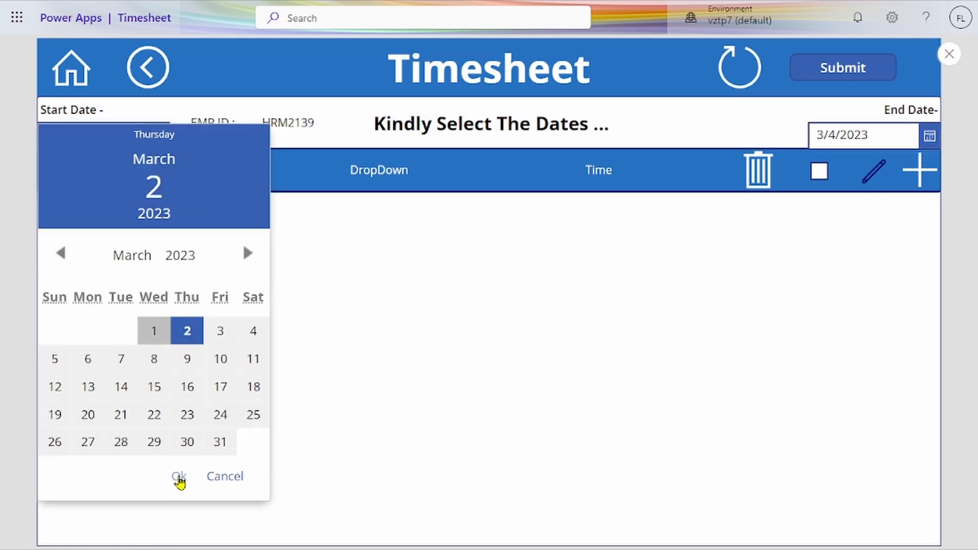
pyautogui.click(179, 476)
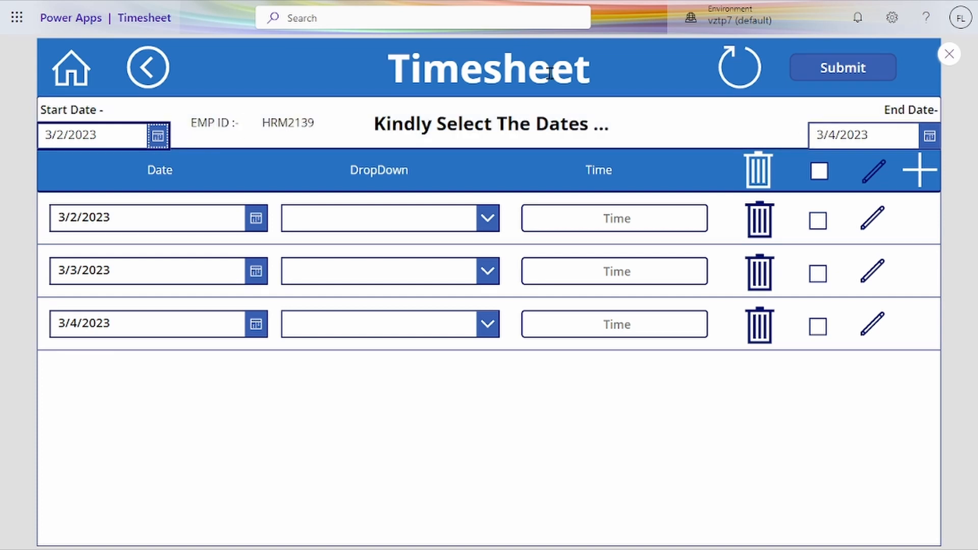
pyautogui.click(948, 52)
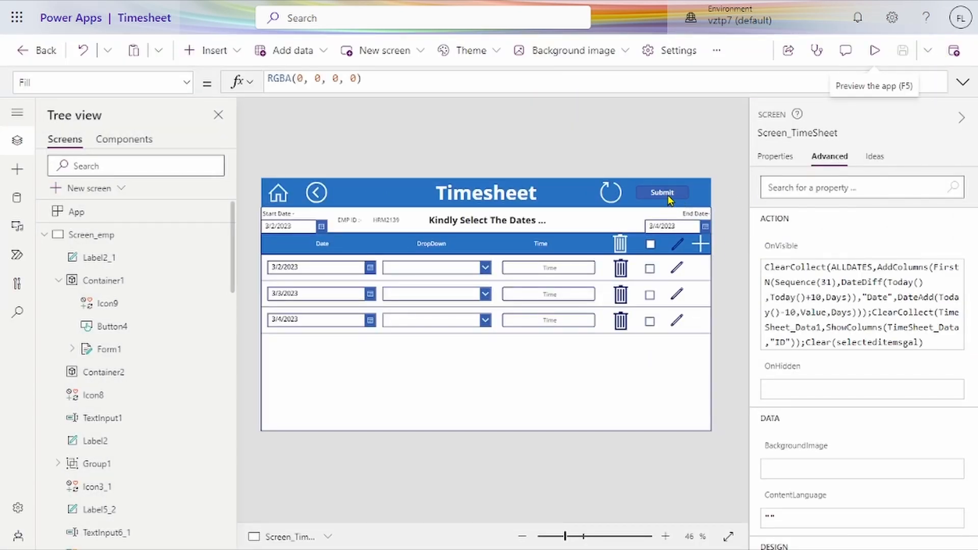
# Glance at the Submit button's formula, and review the Col_monthRecords table filtered in the gallery's Items formula.
pyautogui.click(669, 197)
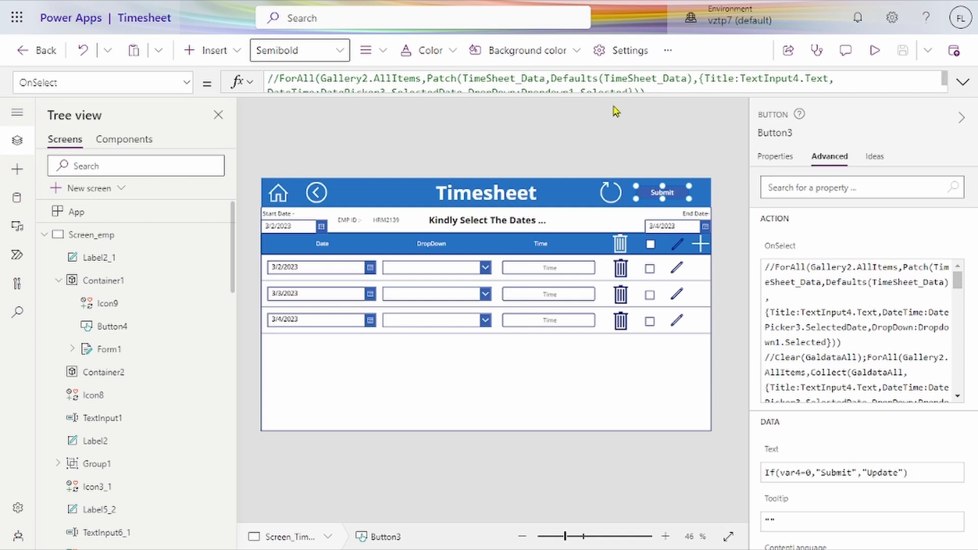
pyautogui.click(528, 326)
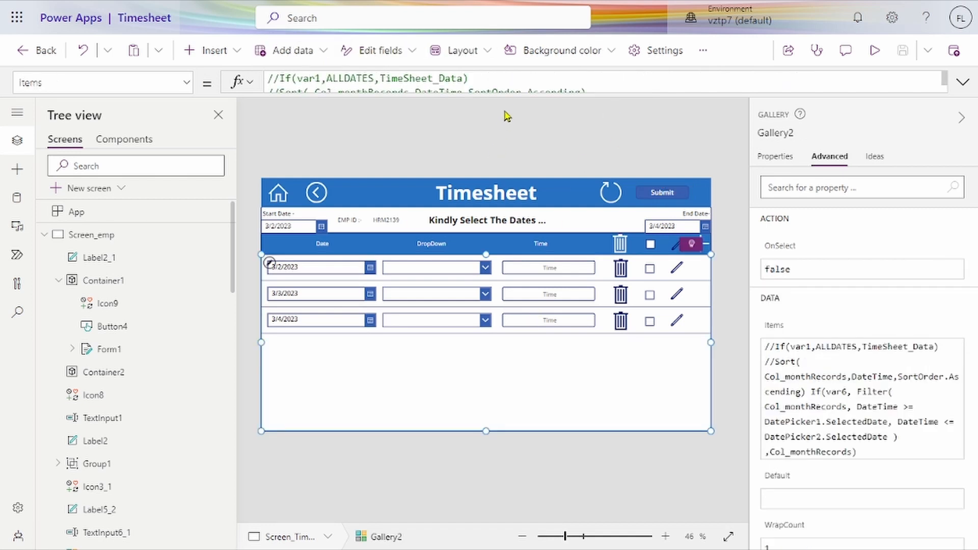
pyautogui.click(485, 84)
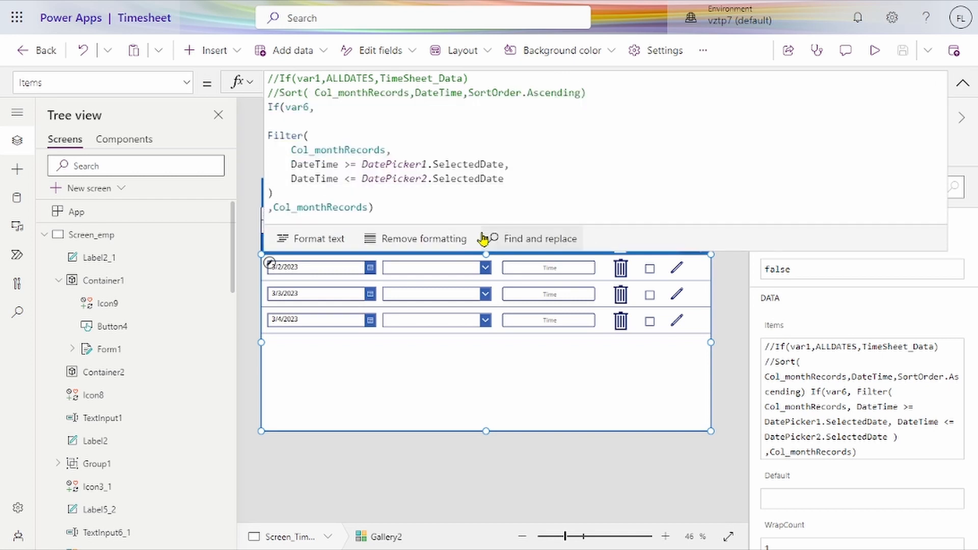
pyautogui.doubleClick(355, 149)
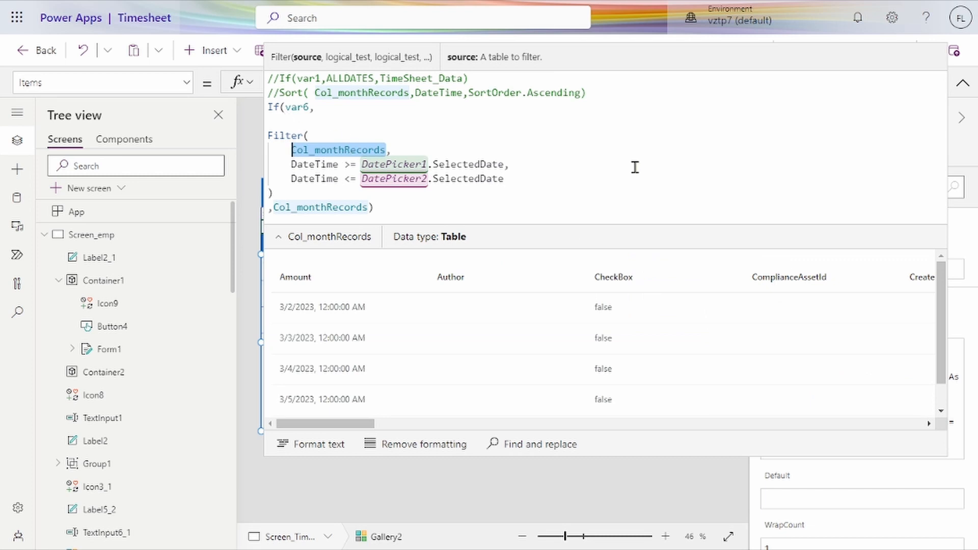
pyautogui.click(963, 83)
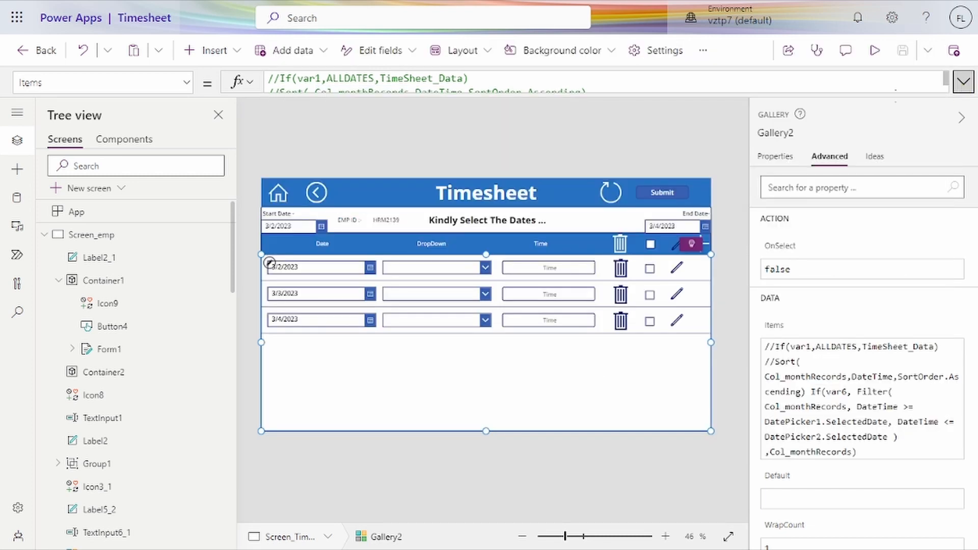
# Format the text of the Submit button's OnSelect formula, examine its Gallery2 reference, and collapse the formula view.
pyautogui.click(667, 193)
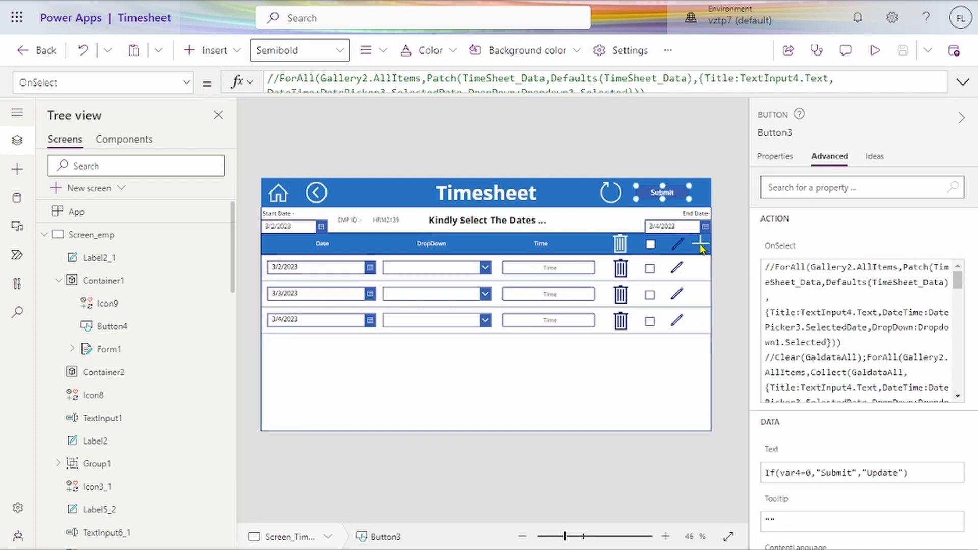
pyautogui.click(963, 81)
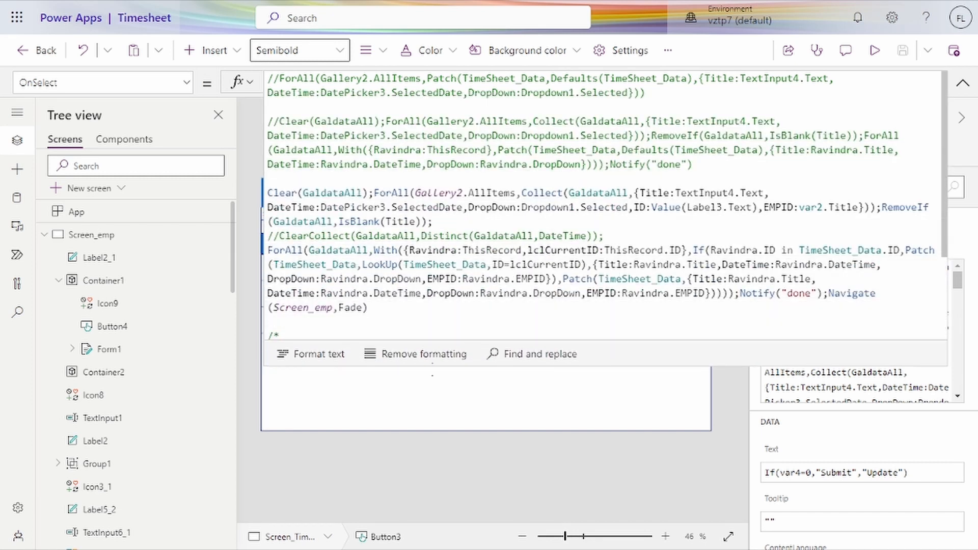
pyautogui.click(346, 357)
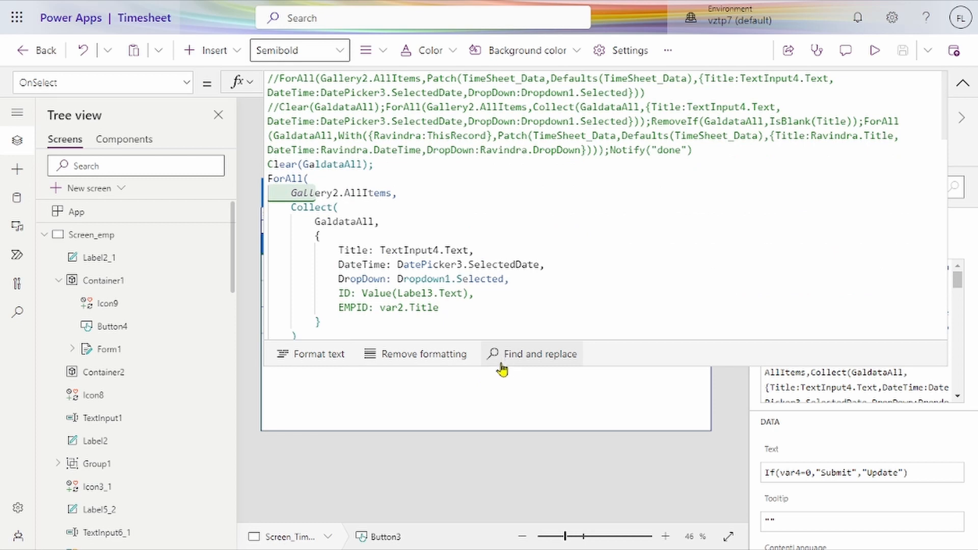
pyautogui.click(313, 193)
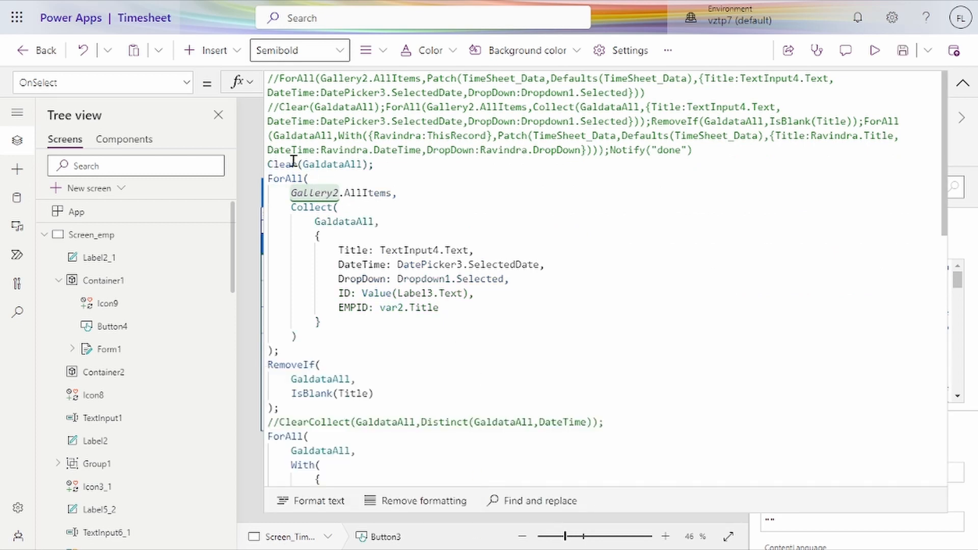
pyautogui.click(963, 82)
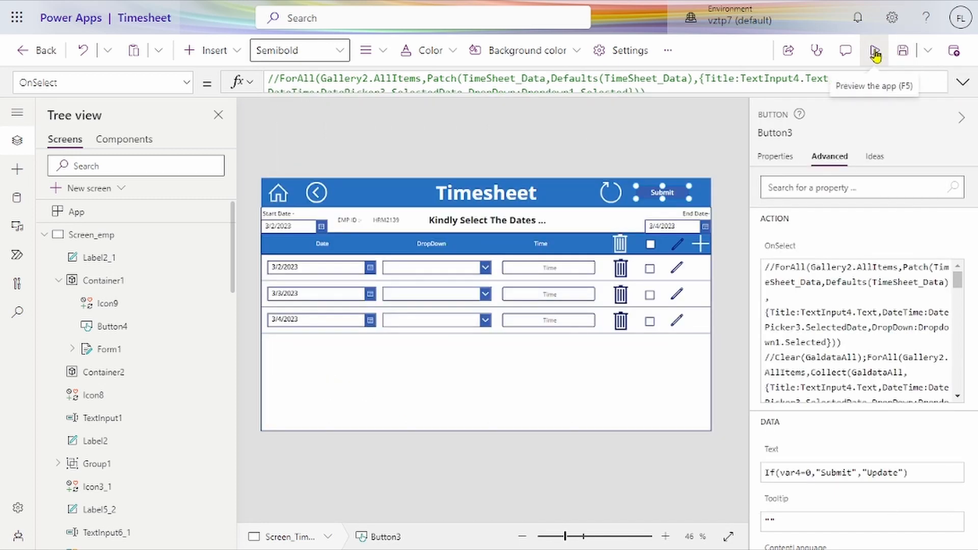
# Preview the app, add two blank rows to the timesheet, and return to the editor.
pyautogui.click(875, 49)
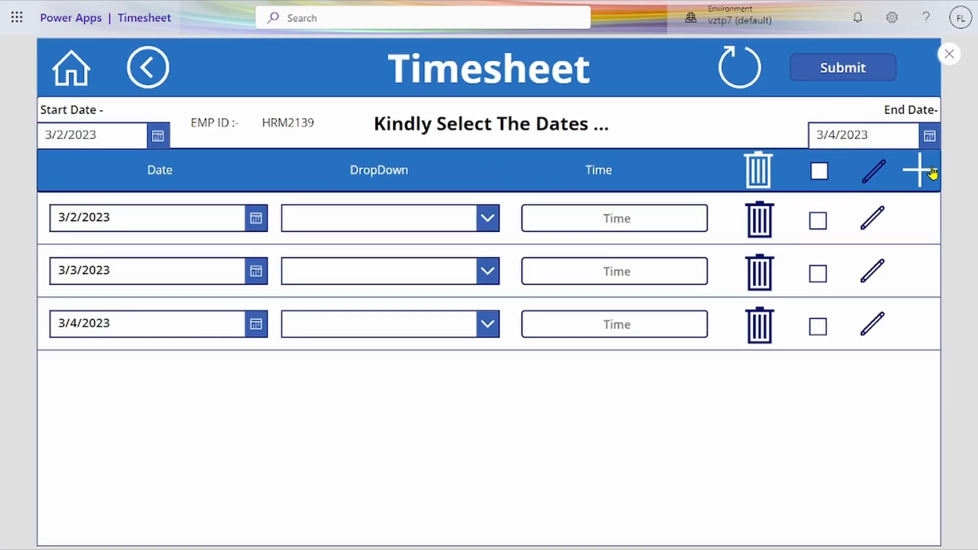
pyautogui.click(931, 173)
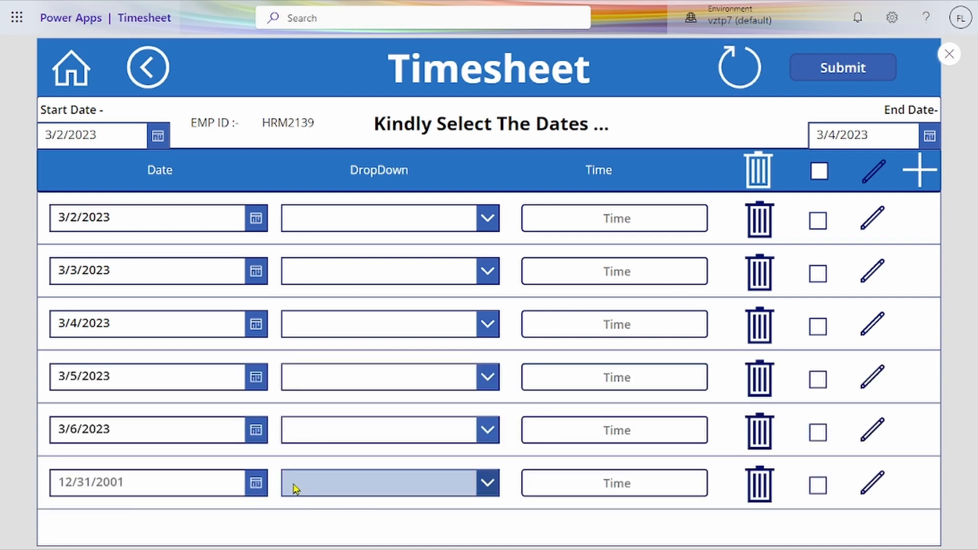
pyautogui.click(930, 185)
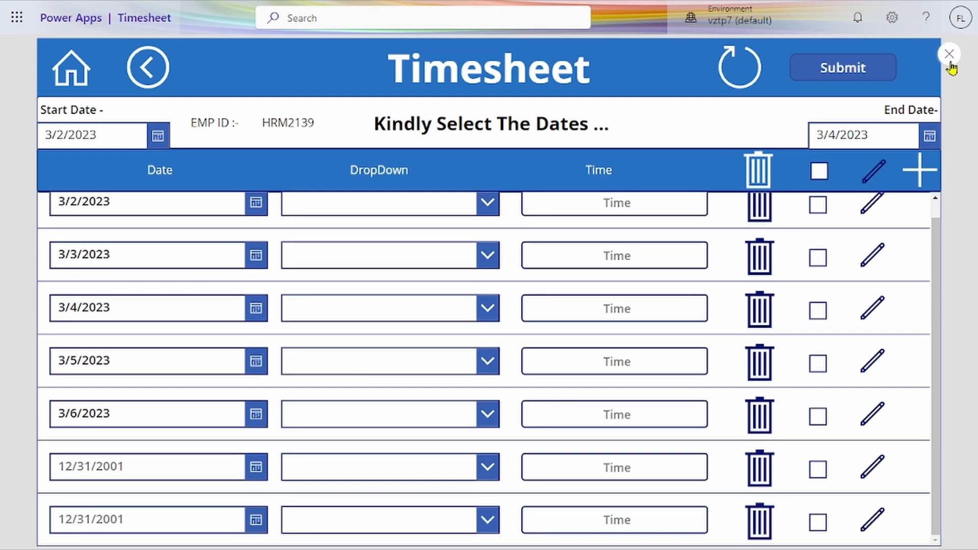
pyautogui.click(949, 54)
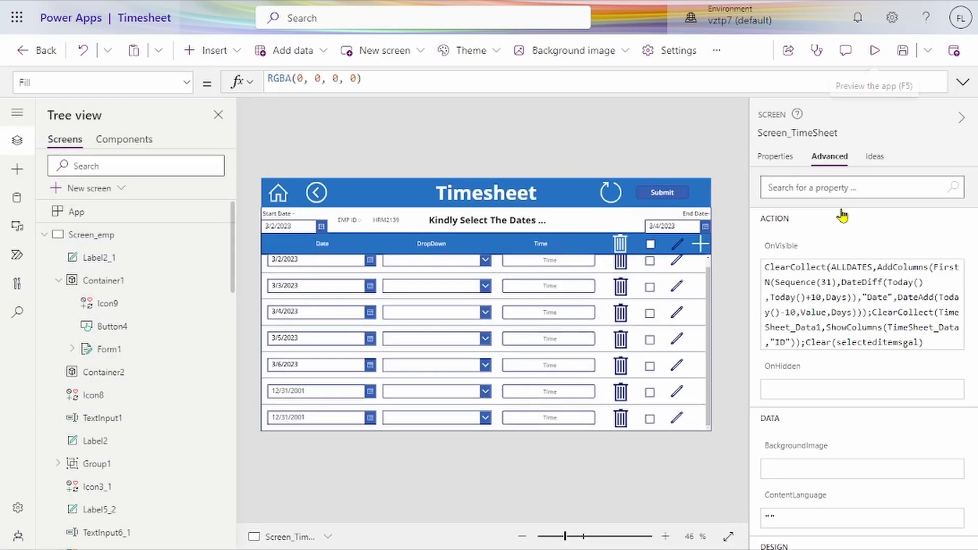
# Select the timesheet header's plus icon and inspect the Col_monthRecords collection in its Collect formula.
pyautogui.click(699, 244)
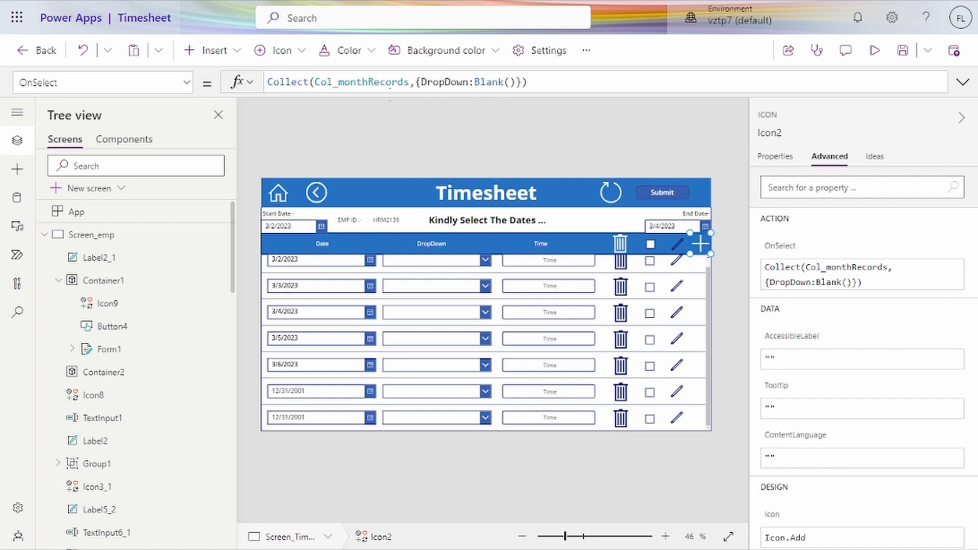
pyautogui.click(354, 87)
pyautogui.doubleClick(353, 86)
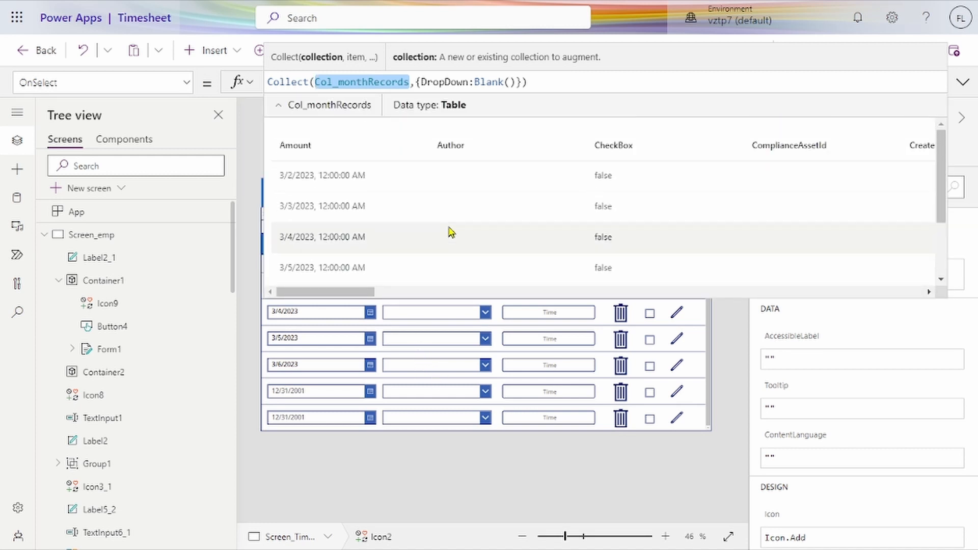
# Change the header plus icon's OnSelect formula to Collect(Col_monthRecords,{}) and test it by adding another blank row.
pyautogui.scroll(-3, 461, 168)
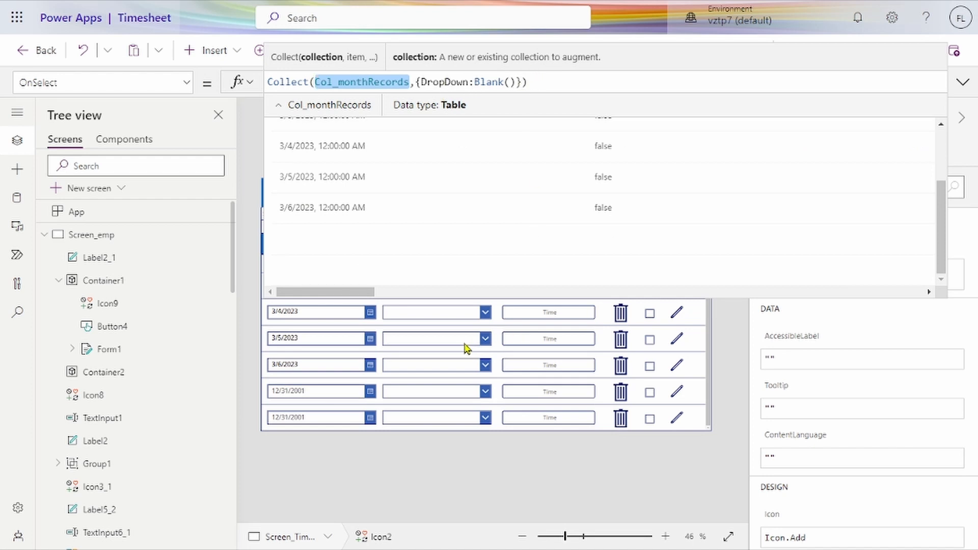
pyautogui.click(517, 81)
pyautogui.press('Right')
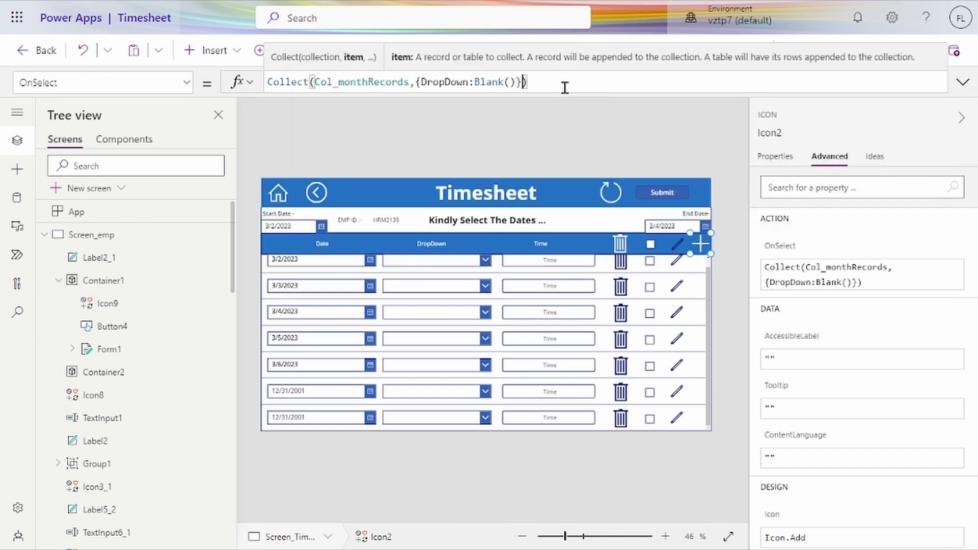
pyautogui.press('Left')
pyautogui.press('BackSpace')
pyautogui.press('BackSpace')
pyautogui.press('BackSpace')
pyautogui.press('BackSpace')
pyautogui.press('BackSpace')
pyautogui.press('BackSpace')
pyautogui.press('BackSpace')
pyautogui.press('BackSpace')
pyautogui.press('BackSpace')
pyautogui.press('BackSpace')
pyautogui.press('BackSpace')
pyautogui.press('BackSpace')
pyautogui.press('BackSpace')
pyautogui.press('BackSpace')
pyautogui.press('BackSpace')
pyautogui.press('BackSpace')
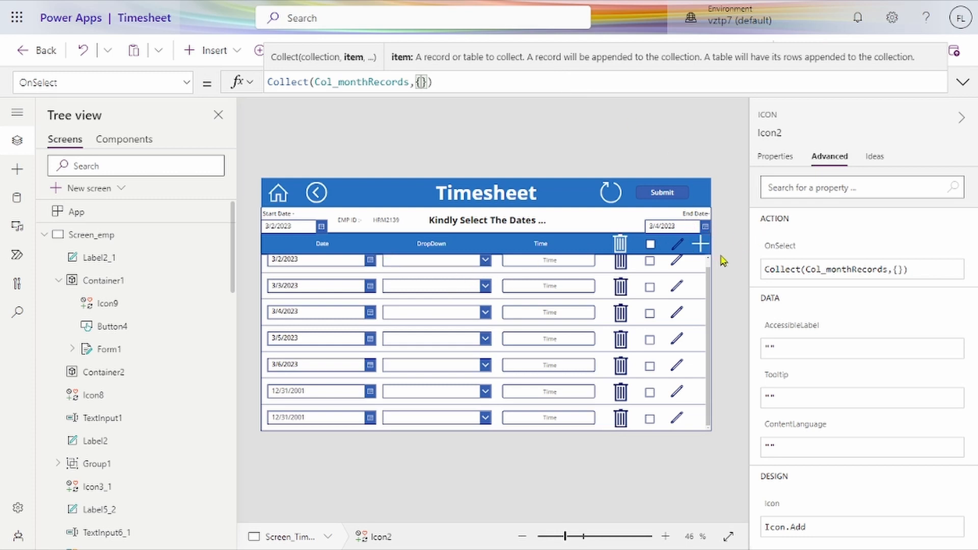
pyautogui.click(702, 250)
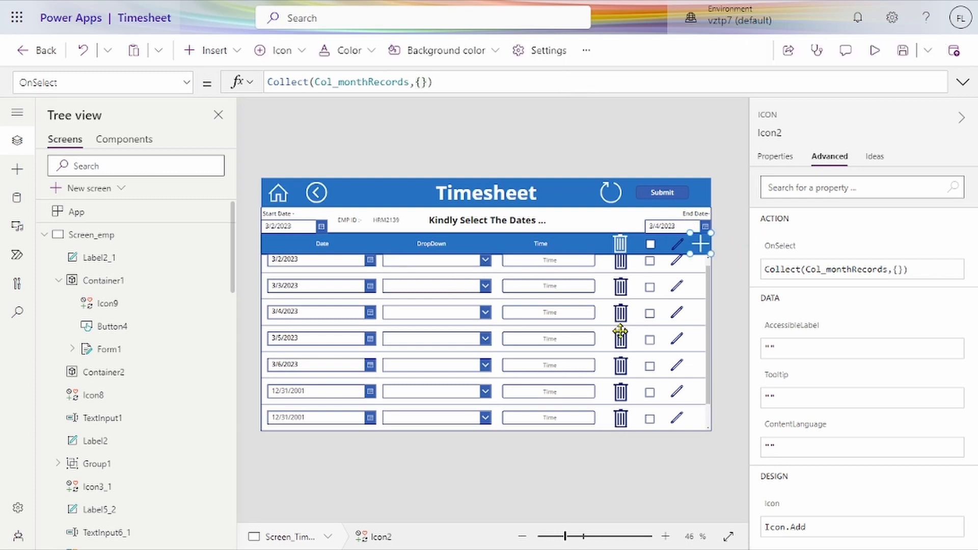
pyautogui.scroll(-1, 549, 409)
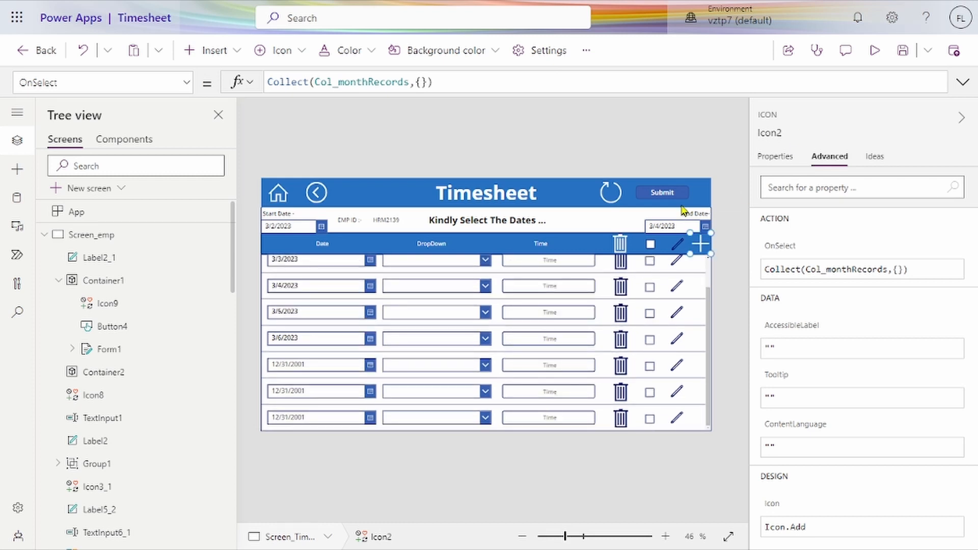
# Inspect the OnSelect formulas of the reload, back and header trash icons, including the Col_monthRecords table in the Clear formula.
pyautogui.click(612, 198)
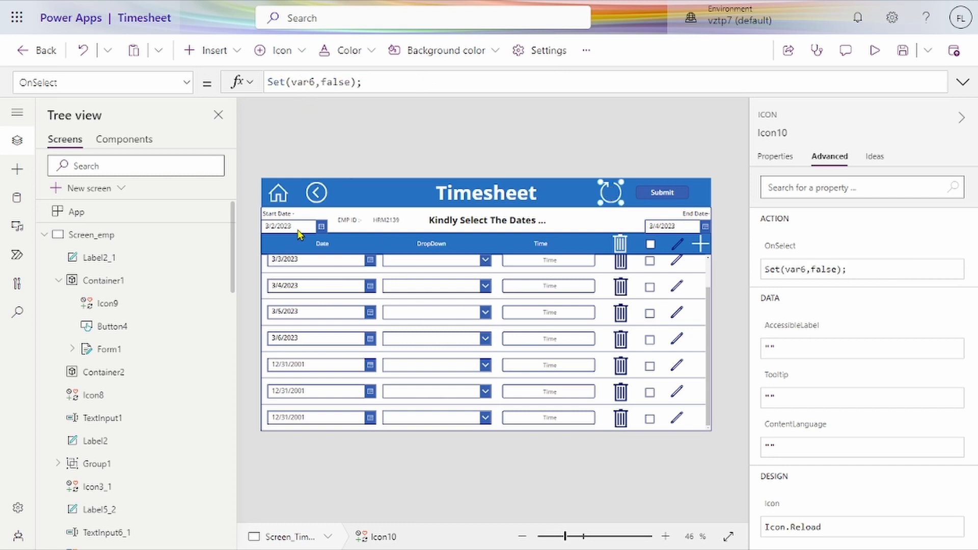
pyautogui.click(316, 194)
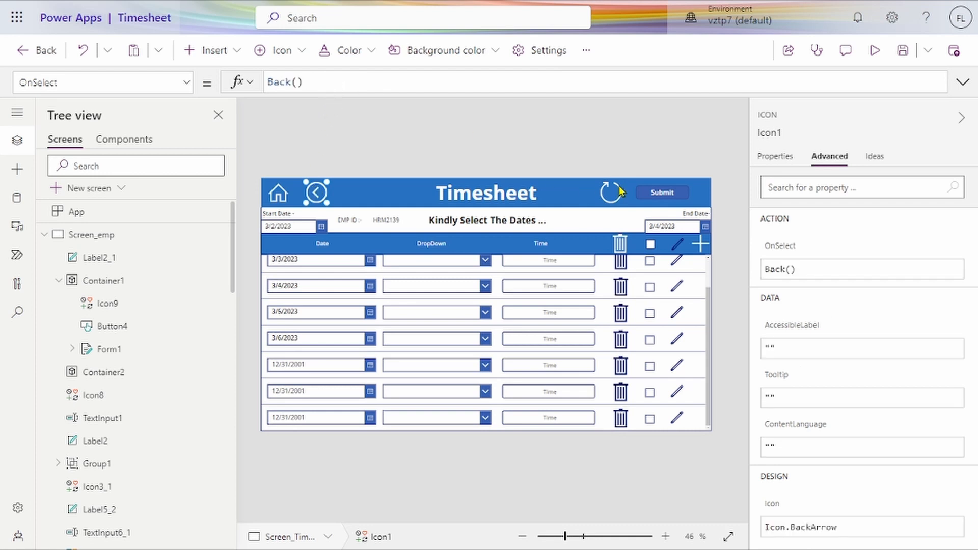
pyautogui.click(620, 246)
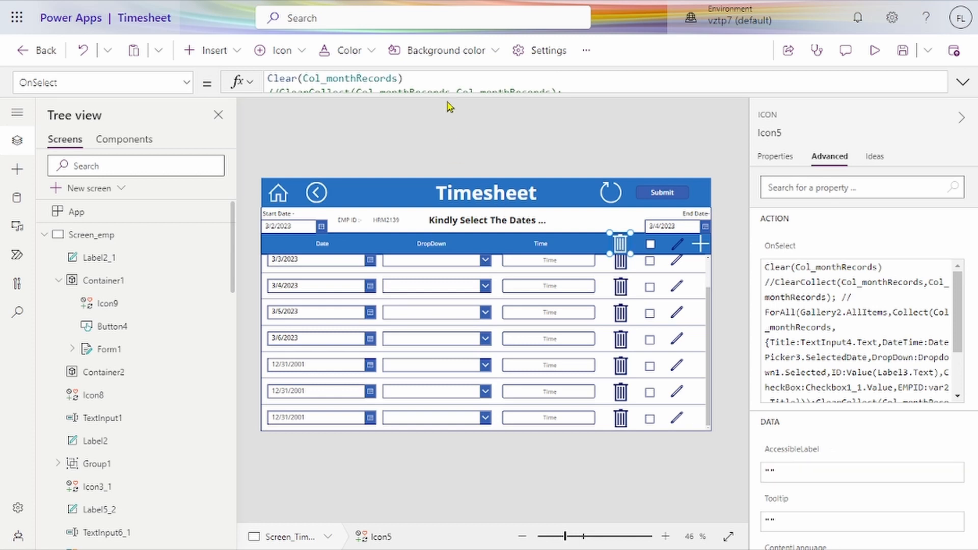
pyautogui.moveTo(451, 93); pyautogui.dragTo(448, 145)
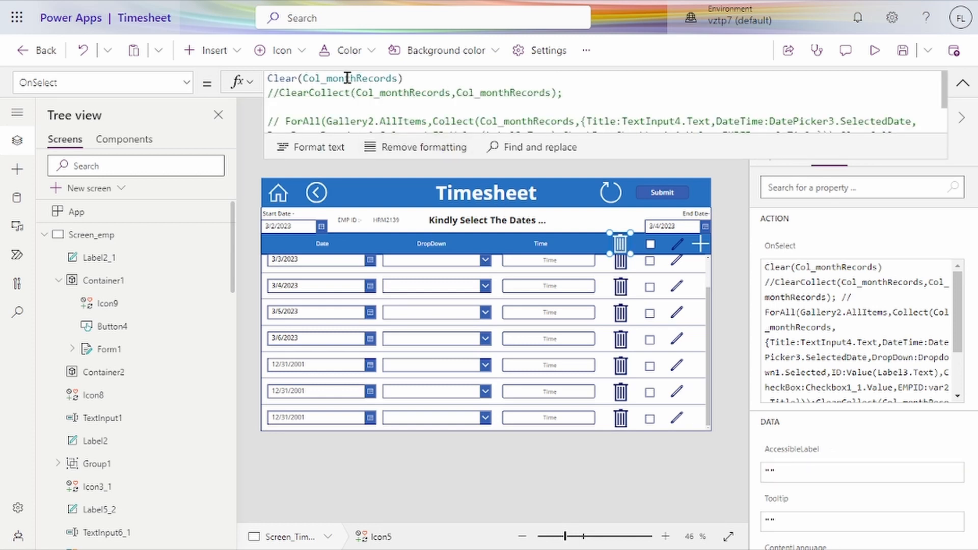
pyautogui.doubleClick(348, 78)
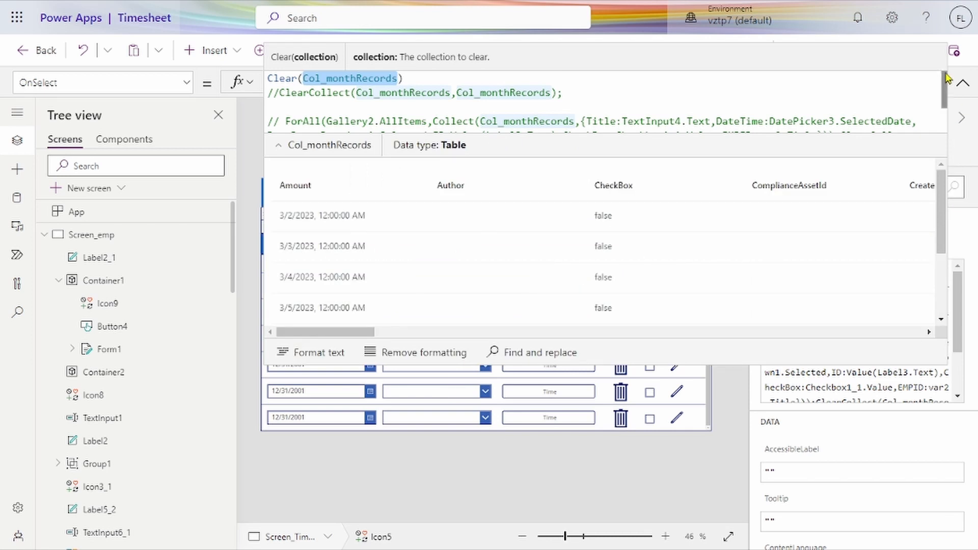
pyautogui.click(962, 83)
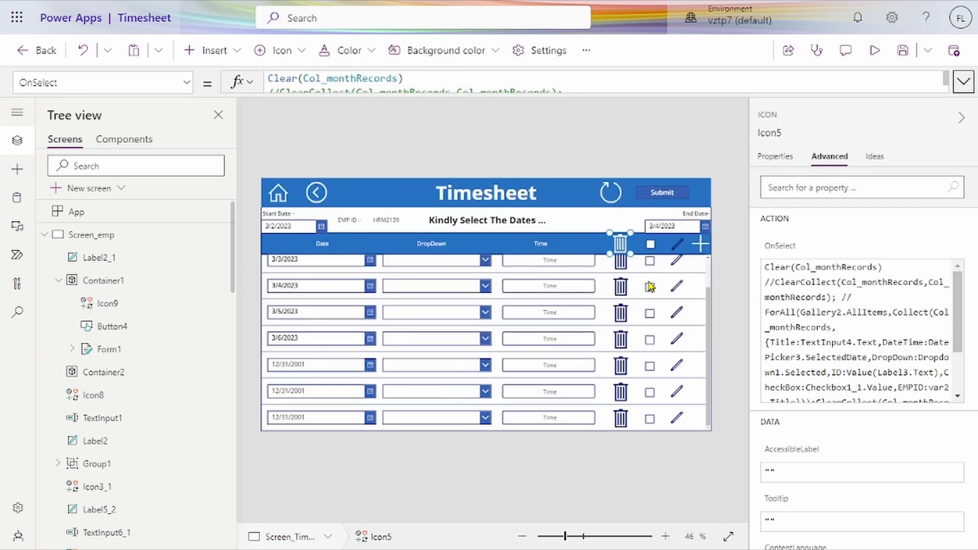
# Select the first row's trash icon and examine the Col_monthRecords and ThisItem arguments in its Remove formula.
pyautogui.click(620, 270)
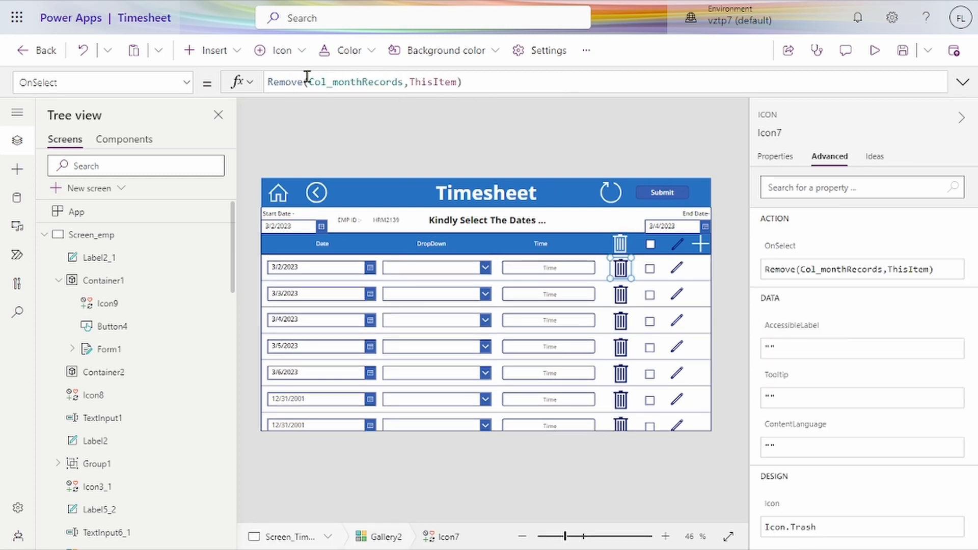
pyautogui.doubleClick(364, 81)
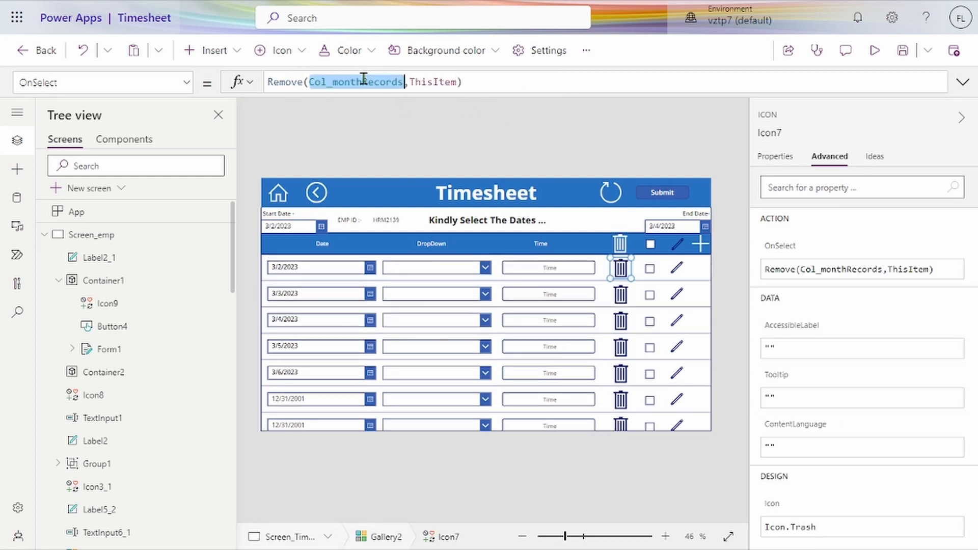
pyautogui.click(438, 81)
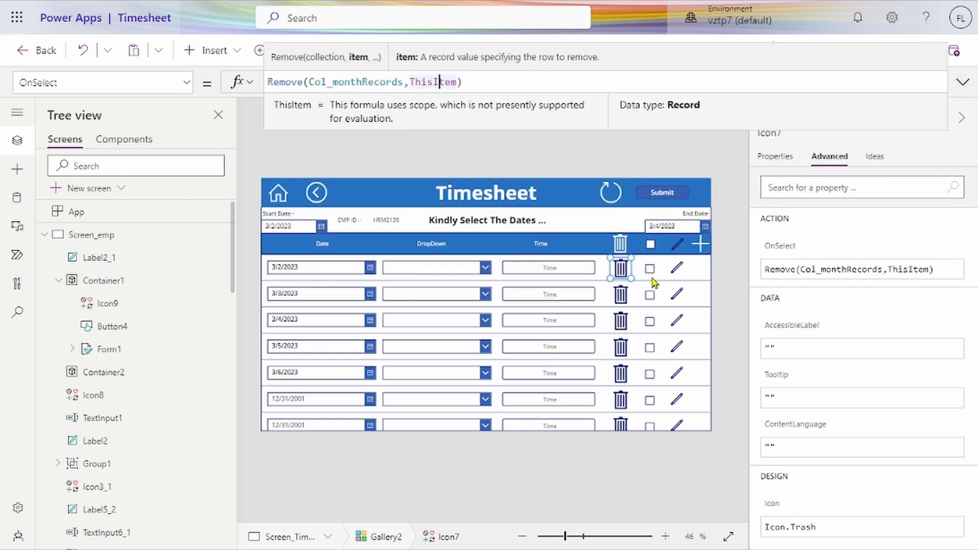
# Compare the check and uncheck actions of the header checkbox with those of the first row's checkbox.
pyautogui.click(650, 247)
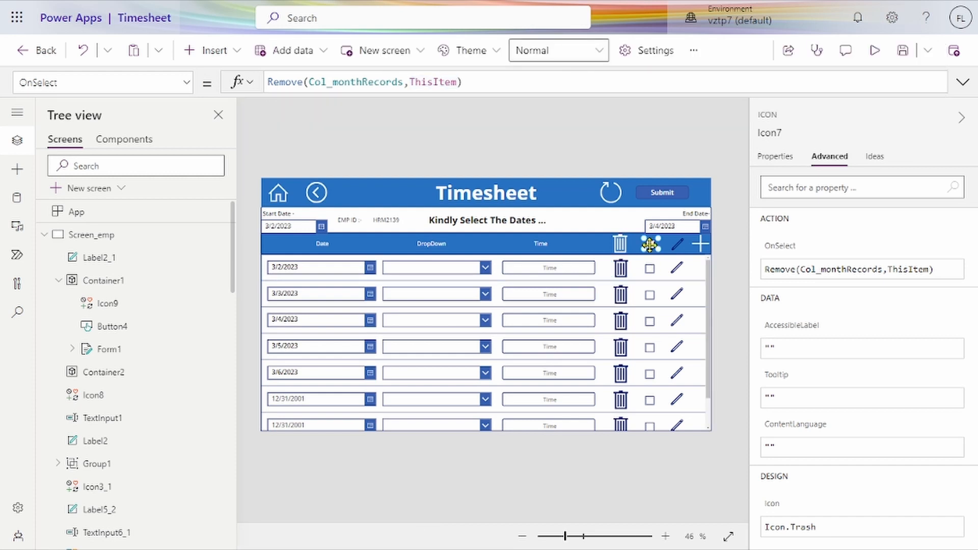
pyautogui.click(651, 275)
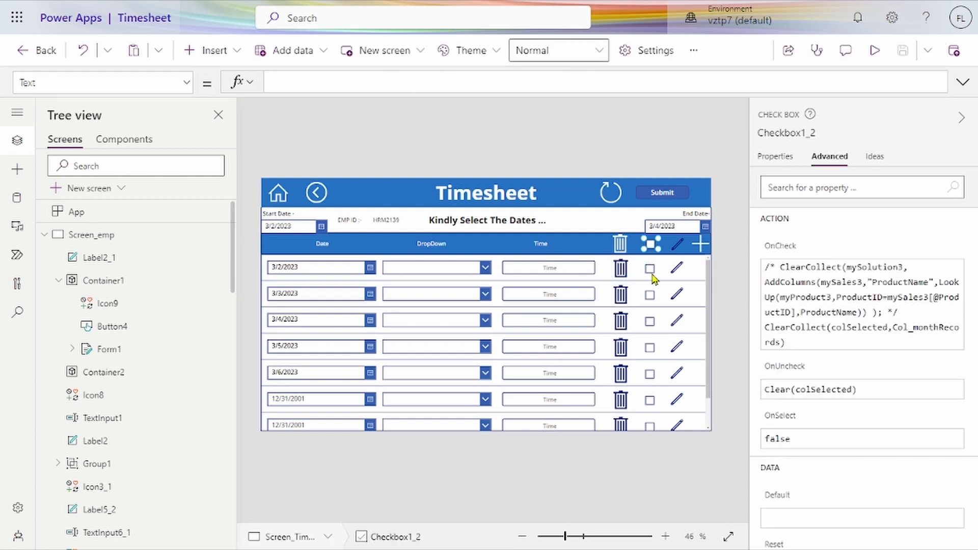
pyautogui.click(648, 271)
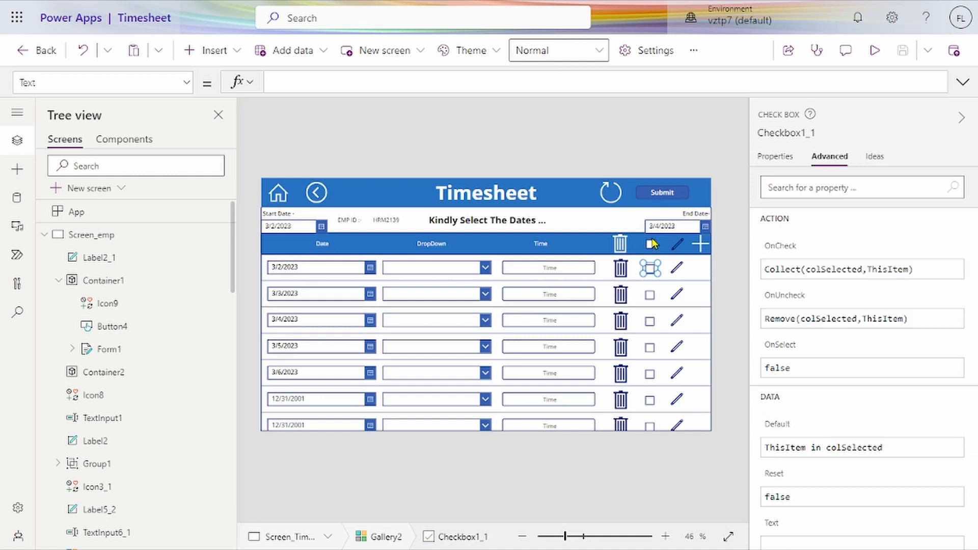
# Open the header checkbox's OnCheck formula, examine its Col_monthRecords and colSelected arguments, and collapse the formula view.
pyautogui.click(650, 245)
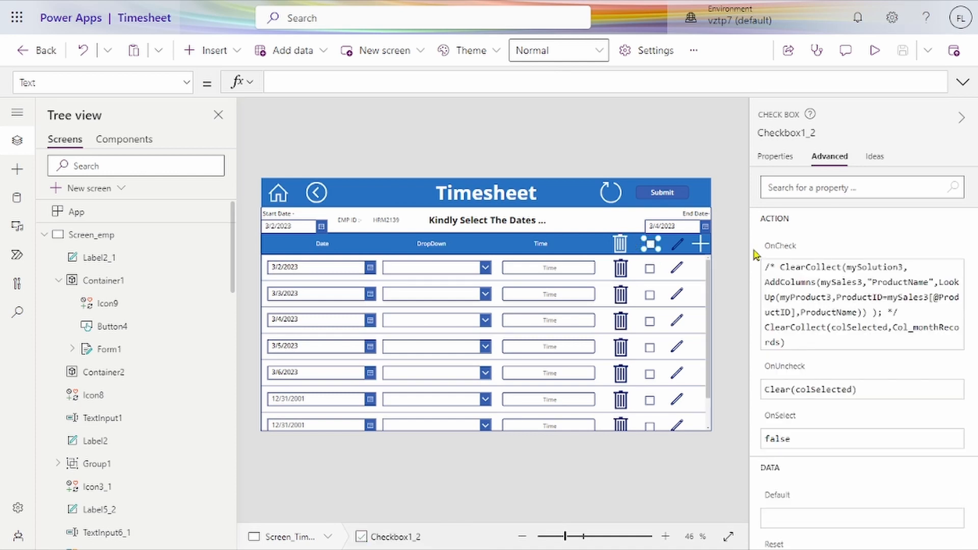
pyautogui.click(778, 248)
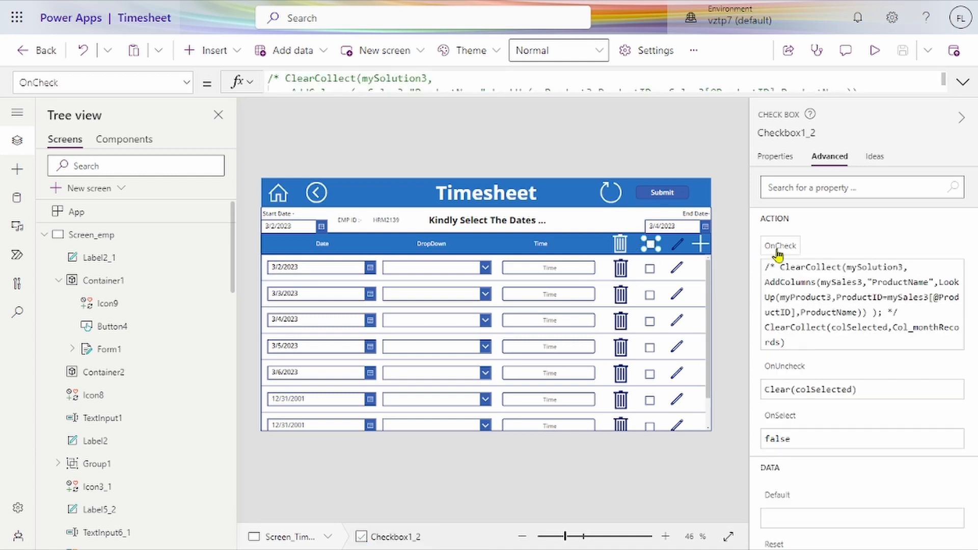
pyautogui.click(533, 87)
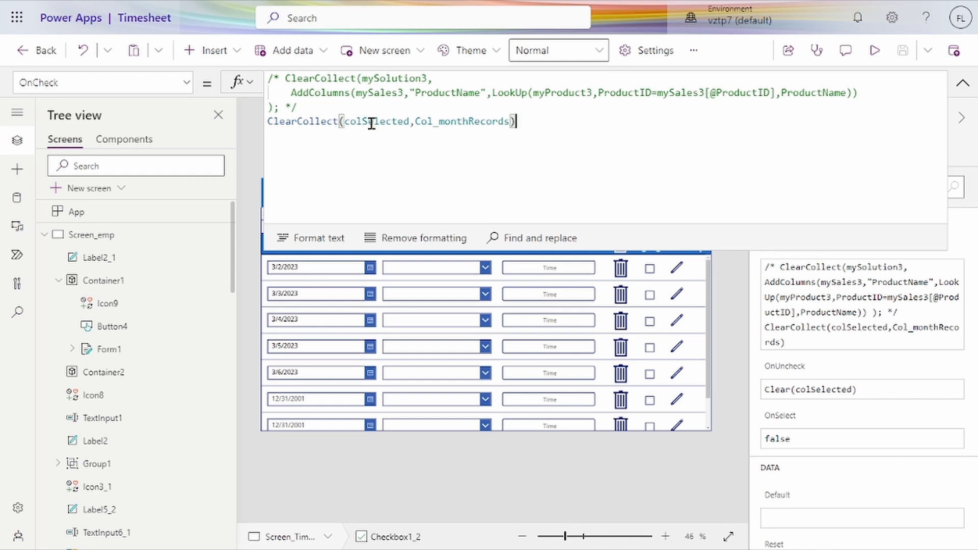
pyautogui.doubleClick(457, 118)
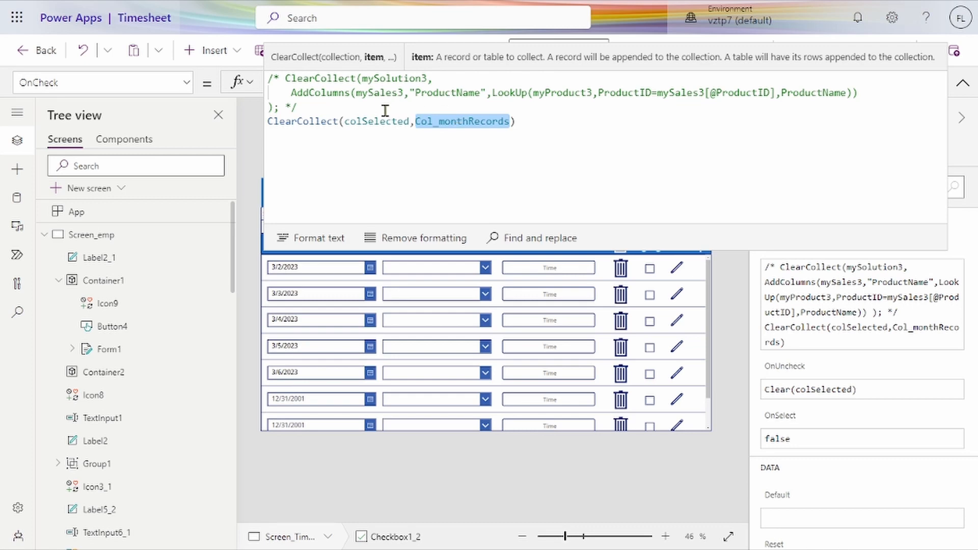
pyautogui.doubleClick(385, 117)
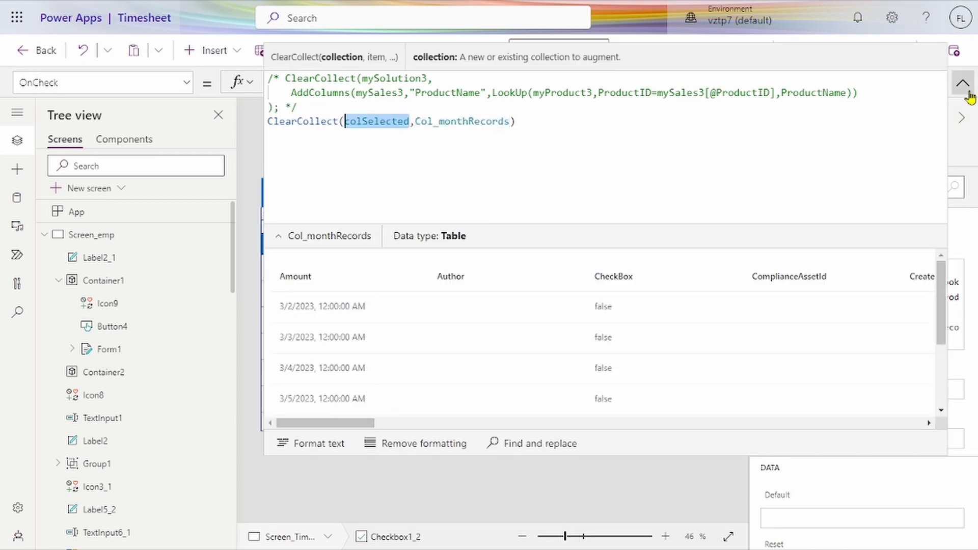
pyautogui.click(963, 83)
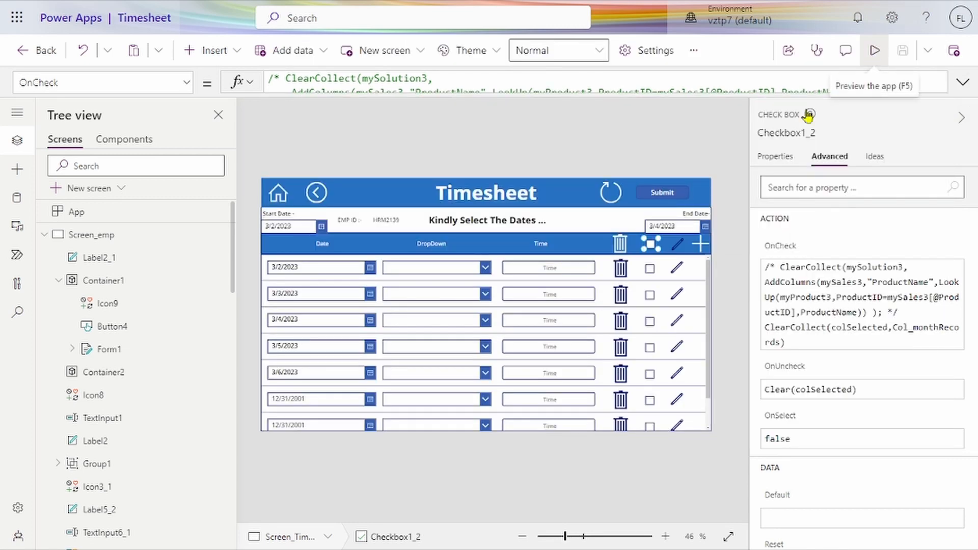
# Preview the app, select all rows with the header checkbox, uncheck the 3/3/2023 row, and return to the editor.
pyautogui.click(875, 50)
pyautogui.click(818, 173)
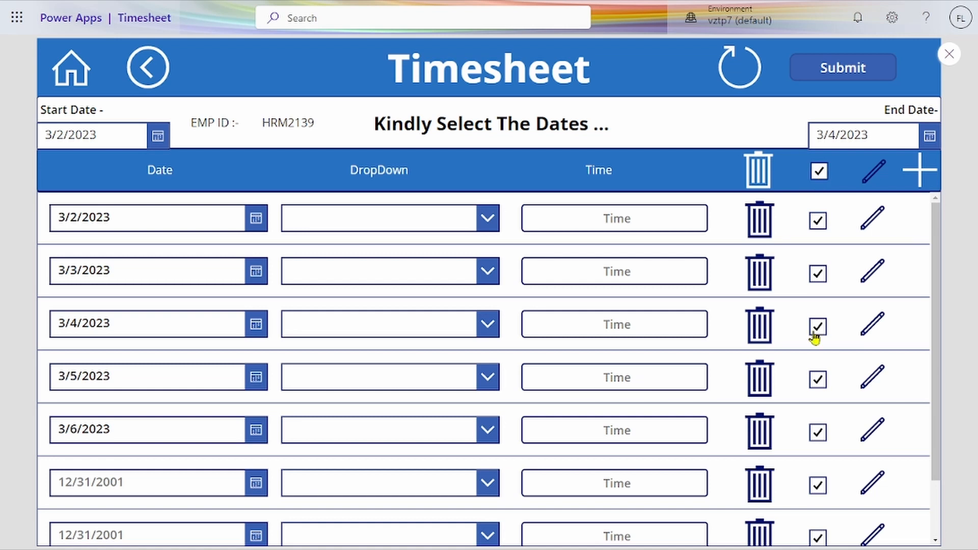
pyautogui.scroll(-1, 814, 350)
pyautogui.click(818, 274)
pyautogui.press('Escape')
# Show the row checkbox's OnCheck formula and examine its Collect function with the colSelected and ThisItem arguments.
pyautogui.click(79, 258)
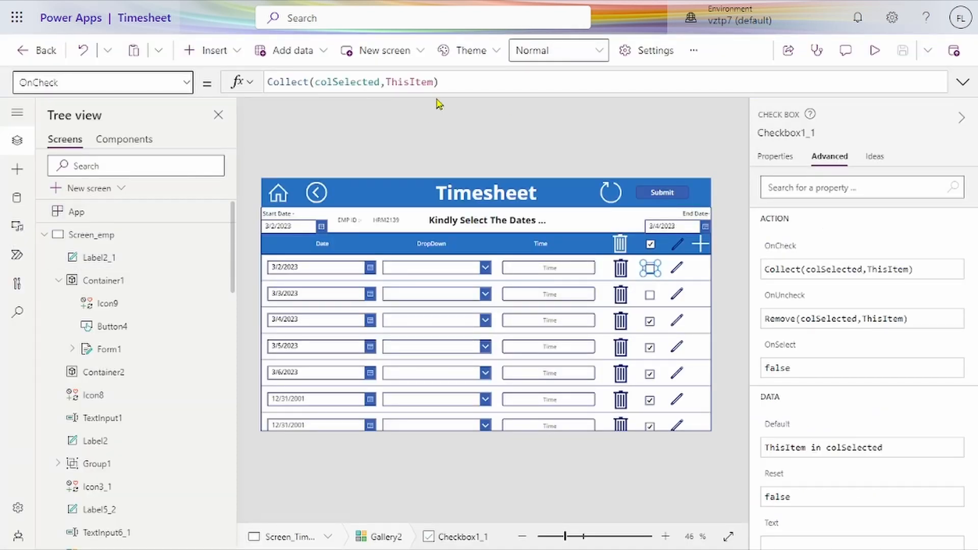
pyautogui.doubleClick(346, 81)
pyautogui.doubleClick(288, 82)
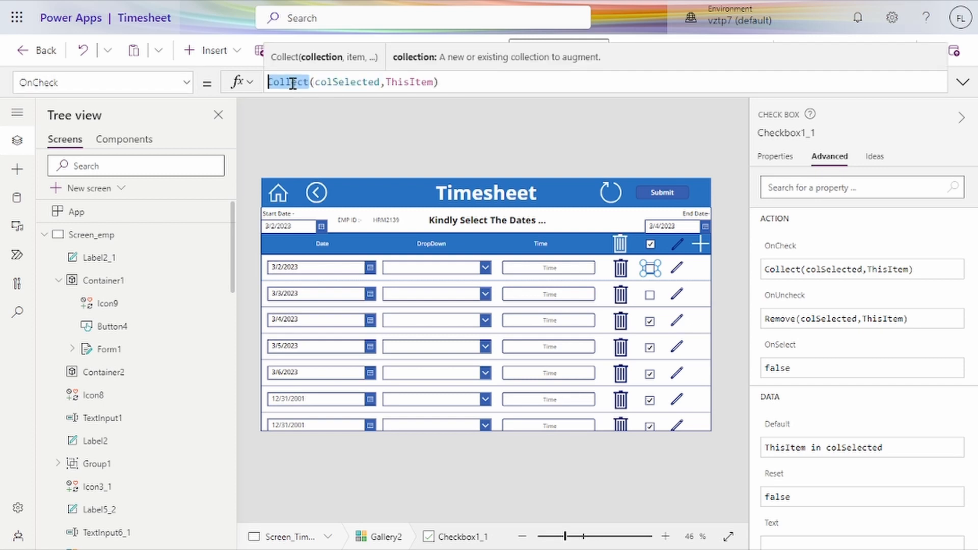
pyautogui.doubleClick(355, 82)
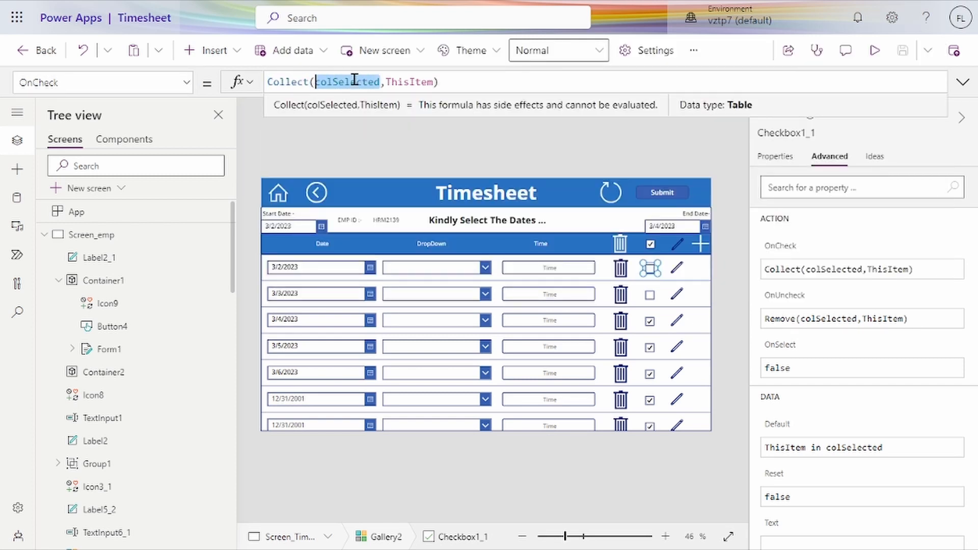
pyautogui.doubleClick(408, 81)
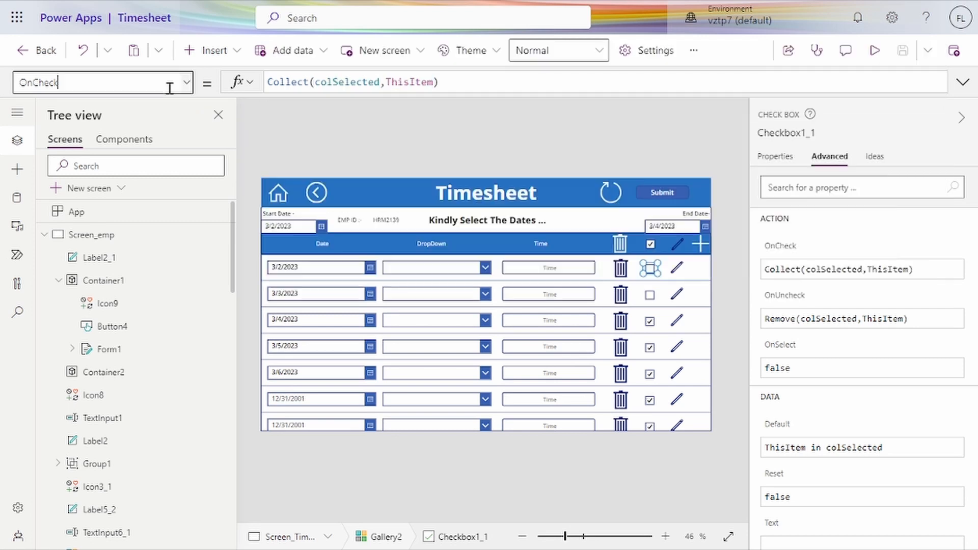
# Show the row checkbox's OnUncheck formula and examine the colSelected and ThisItem arguments of Remove.
pyautogui.click(164, 83)
pyautogui.click(112, 329)
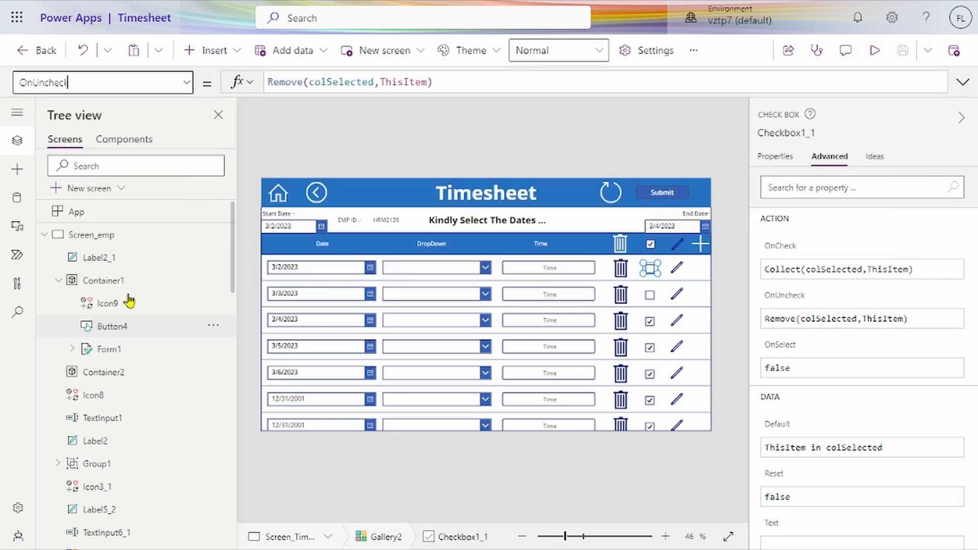
pyautogui.doubleClick(347, 81)
pyautogui.doubleClick(403, 81)
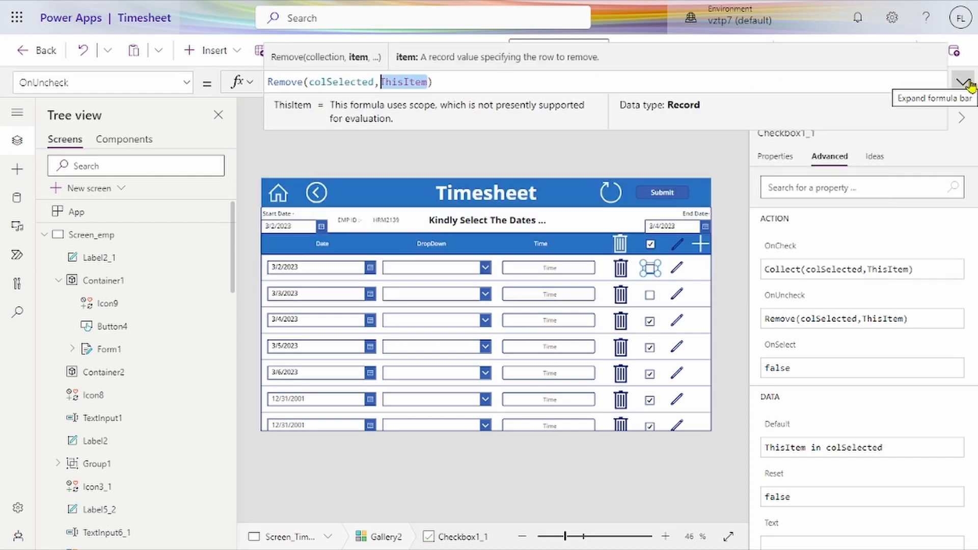
# Open the Submit button's OnSelect formula and examine its ForAll loop and the GaldataAll collection.
pyautogui.click(665, 193)
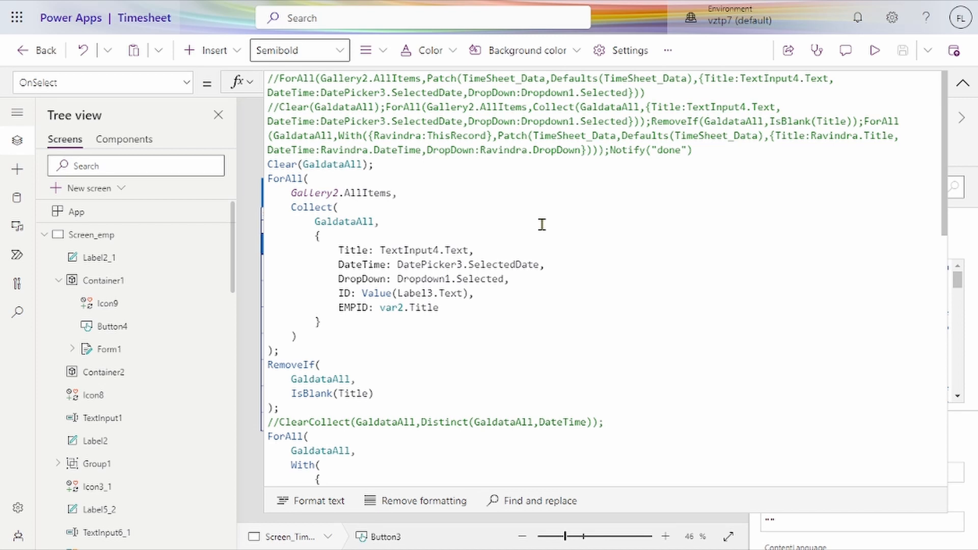
pyautogui.doubleClick(295, 178)
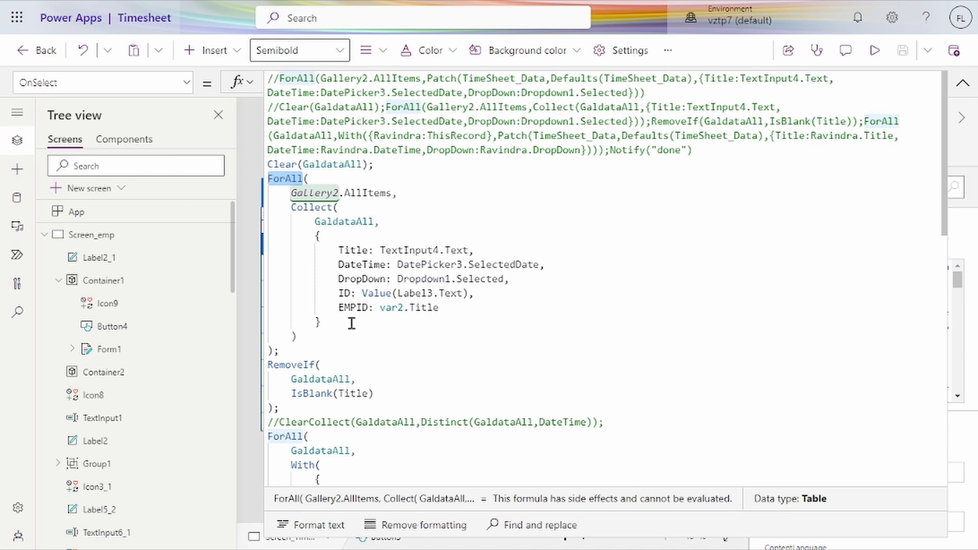
pyautogui.doubleClick(352, 221)
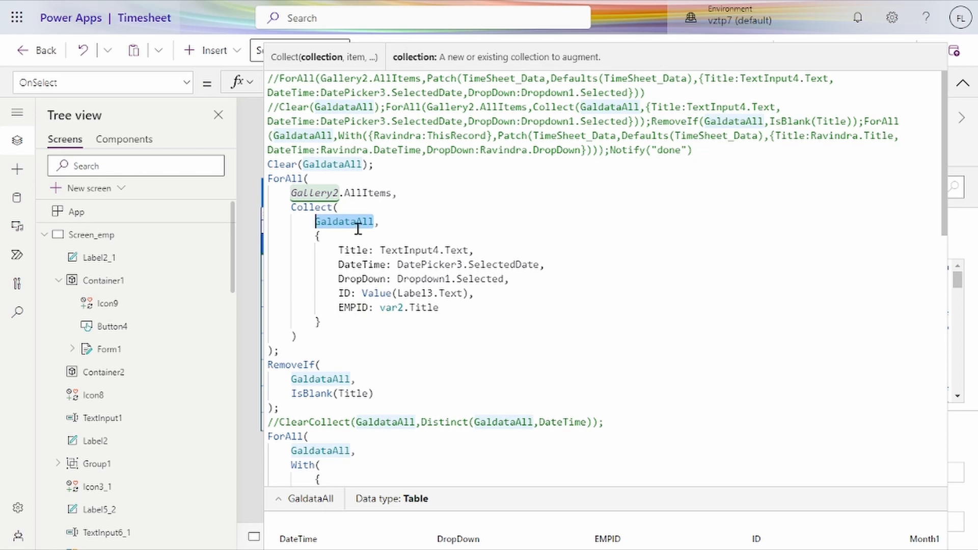
# Switch to SharePoint, open the TimeSheet_Data list, examine its columns, and return to the Power Apps editor.
pyautogui.hotkey('alt', 'Tab')
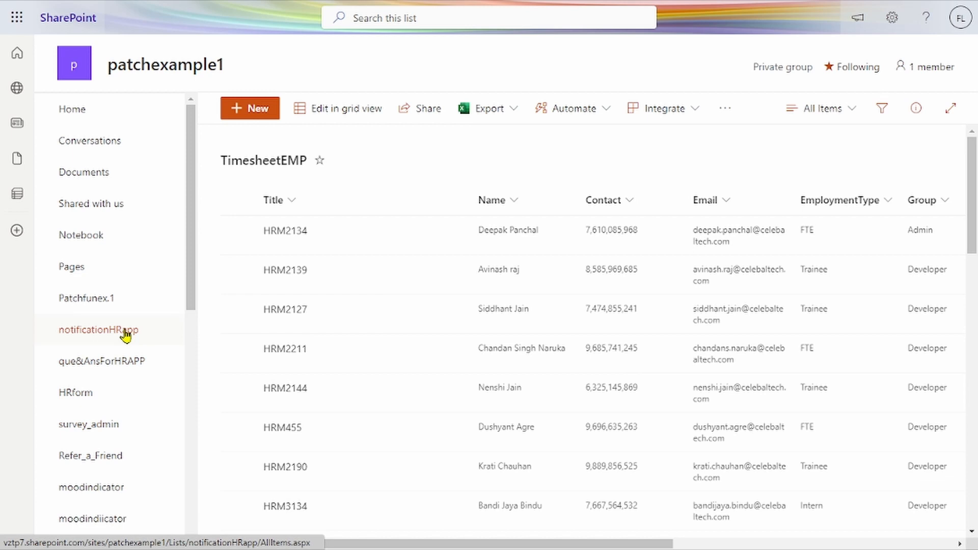
pyautogui.scroll(-3, 117, 359)
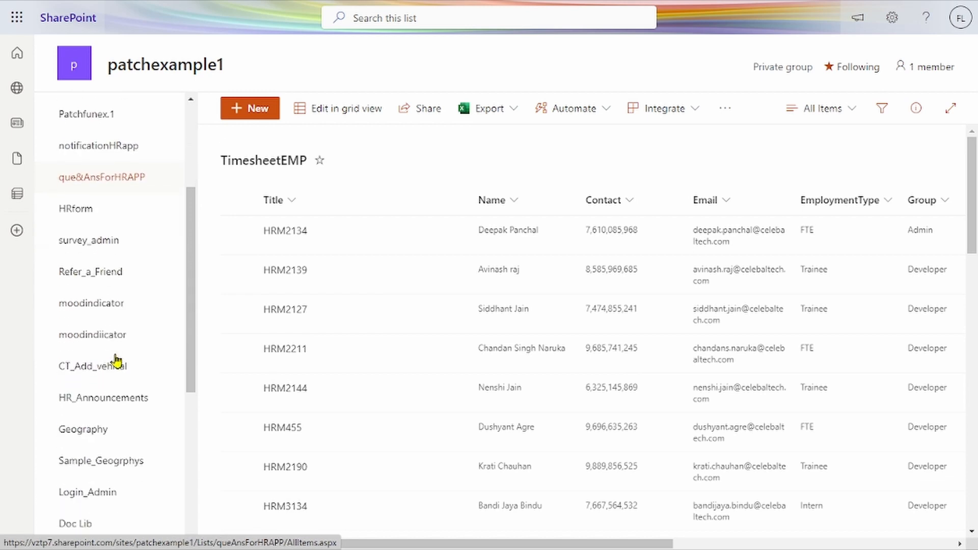
pyautogui.scroll(-5, 116, 361)
pyautogui.click(95, 294)
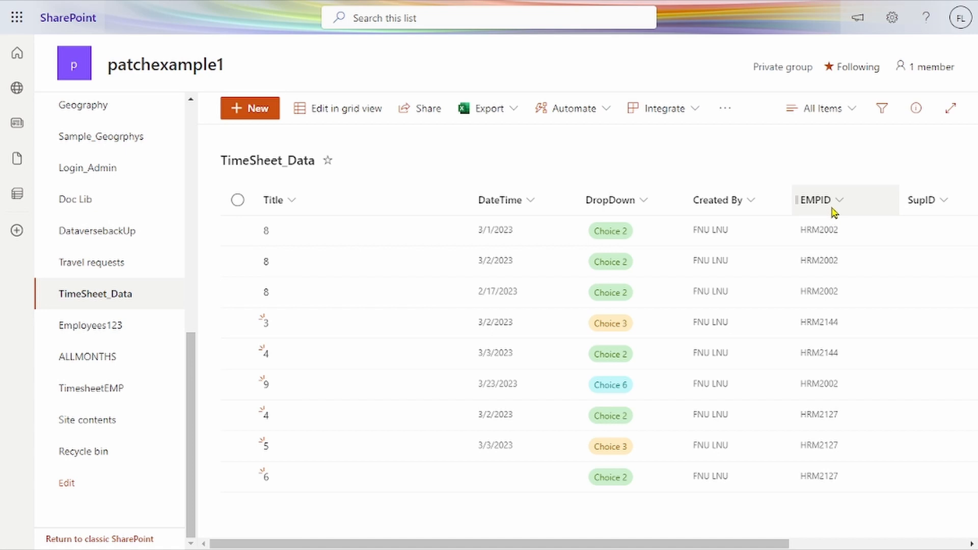
pyautogui.hotkey('alt', 'Tab')
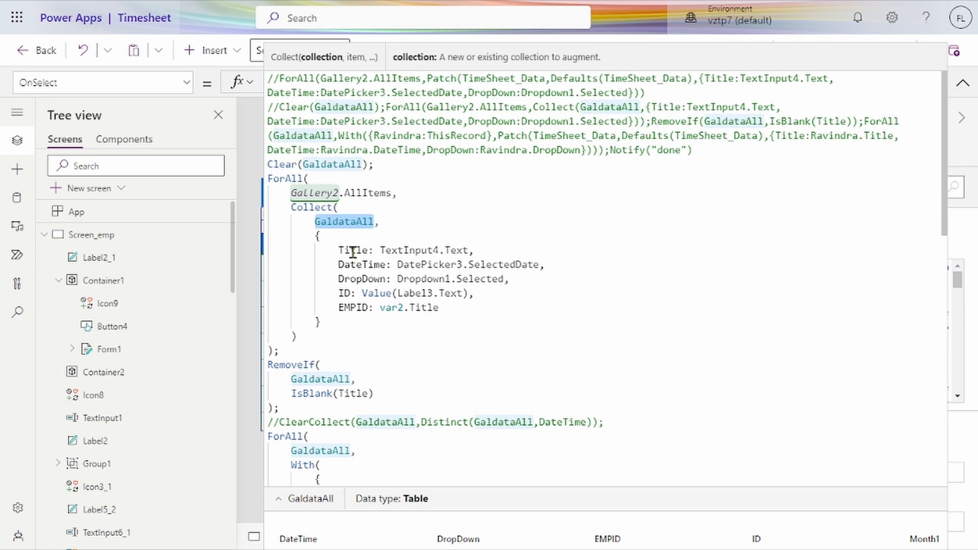
# Examine the fields that Collect writes to GaldataAll, including TextInput4.Text for Title and Dropdown1.Selected for DropDown.
pyautogui.doubleClick(419, 249)
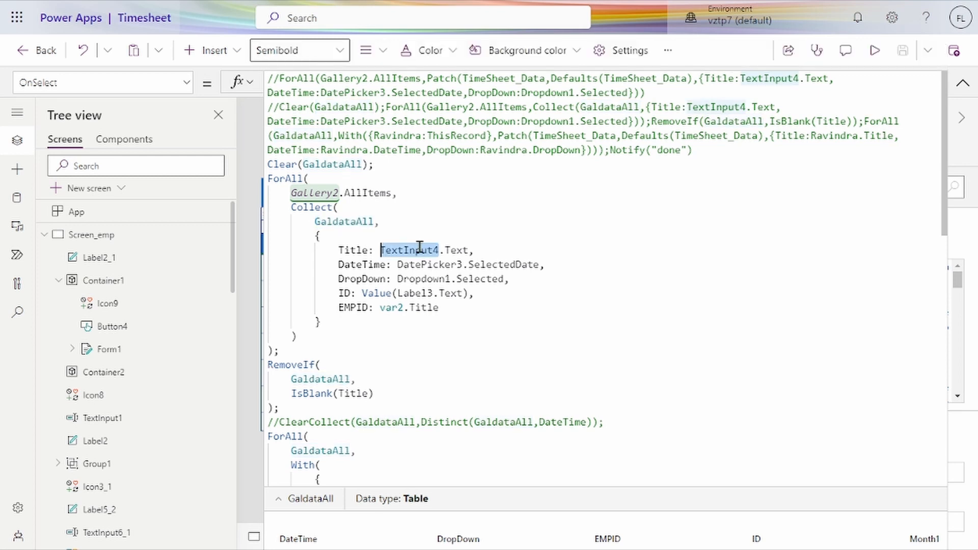
pyautogui.click(446, 249)
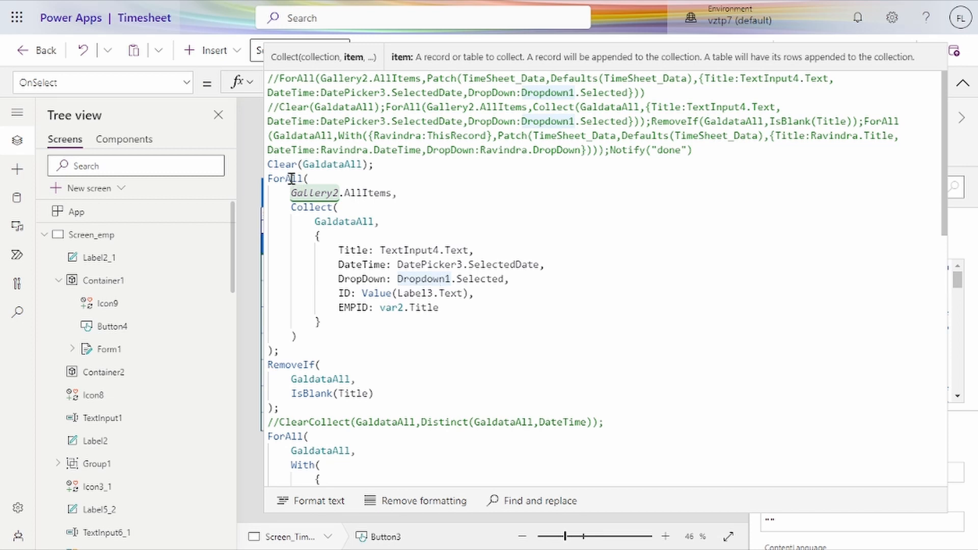
pyautogui.click(439, 278)
pyautogui.scroll(-3, 427, 293)
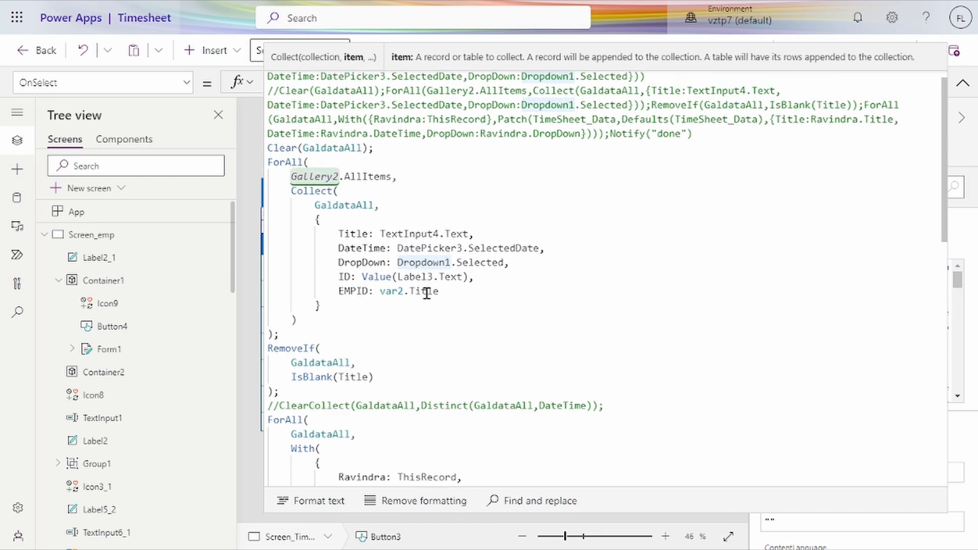
pyautogui.scroll(-1, 427, 293)
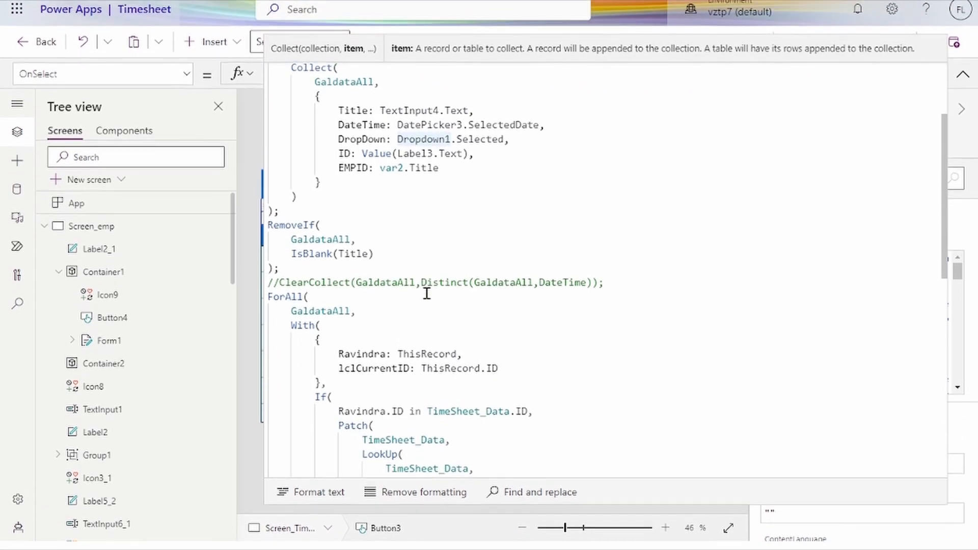
# Examine the RemoveIf call on GaldataAll with its IsBlank(Title) condition, and collapse the formula.
pyautogui.click(298, 234)
pyautogui.doubleClick(298, 233)
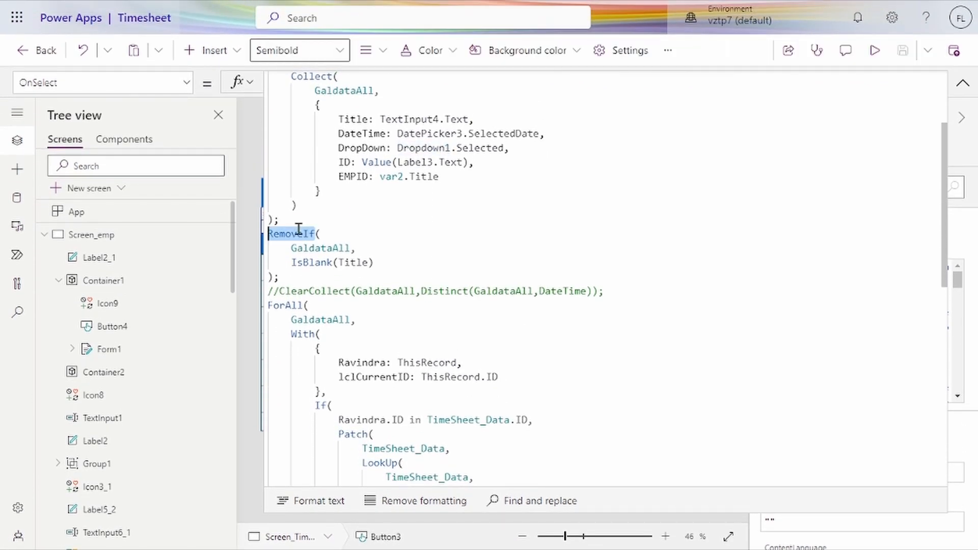
pyautogui.doubleClick(315, 248)
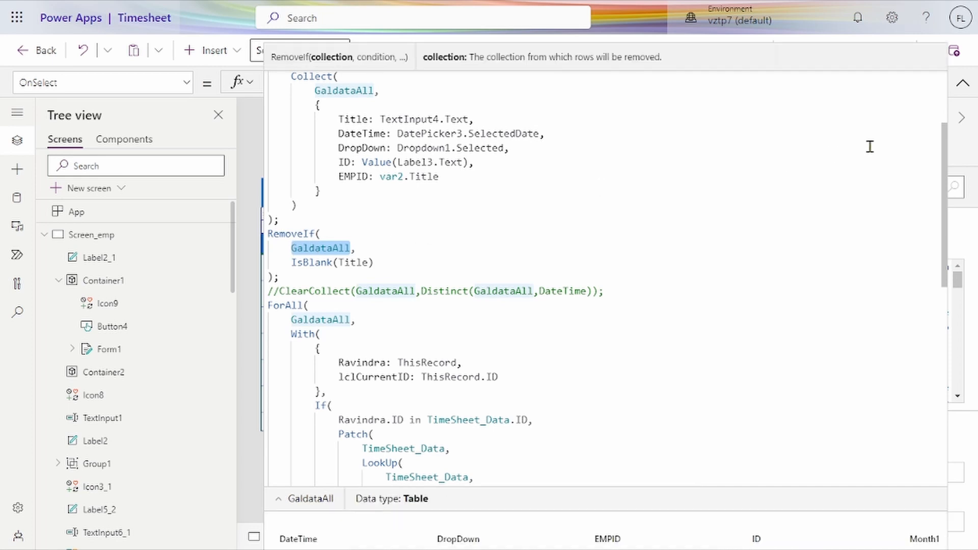
pyautogui.click(962, 83)
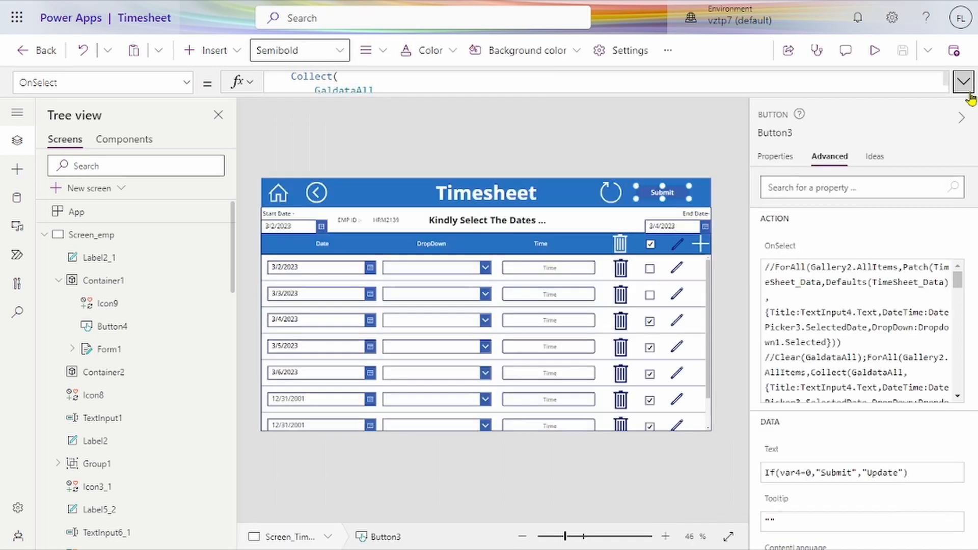
# Preview the app, enter time 5 for 3/2/2023, and set the 3/3/2023 row to Choice 1 with time 6.
pyautogui.click(878, 49)
pyautogui.click(637, 207)
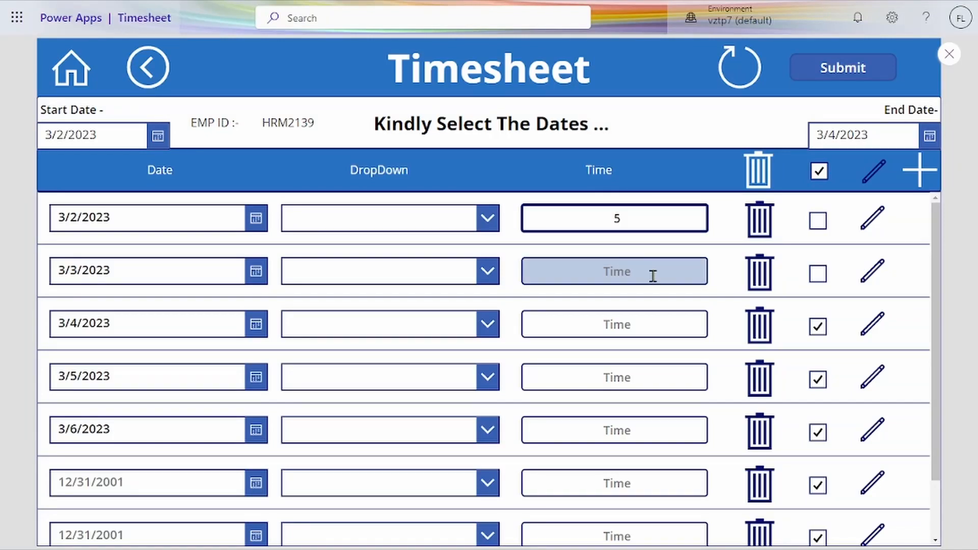
pyautogui.click(446, 280)
pyautogui.click(437, 334)
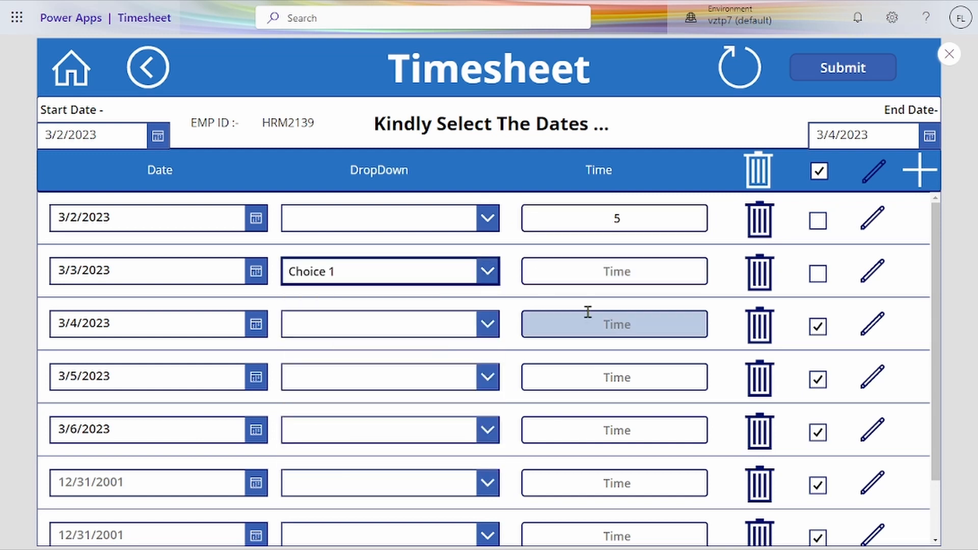
pyautogui.click(623, 272)
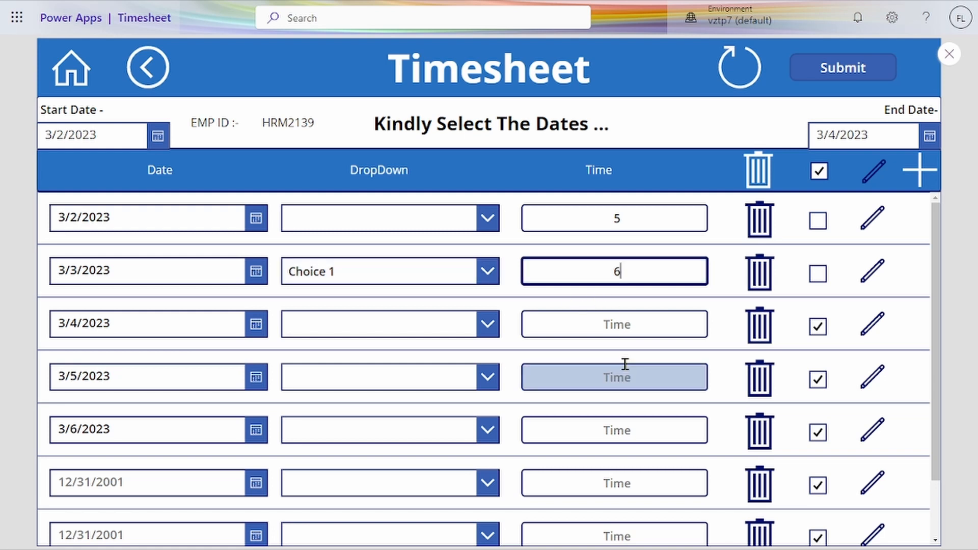
# Look through the timesheet rows that have no time entered, and close the preview.
pyautogui.scroll(-1, 614, 367)
pyautogui.scroll(1, 614, 367)
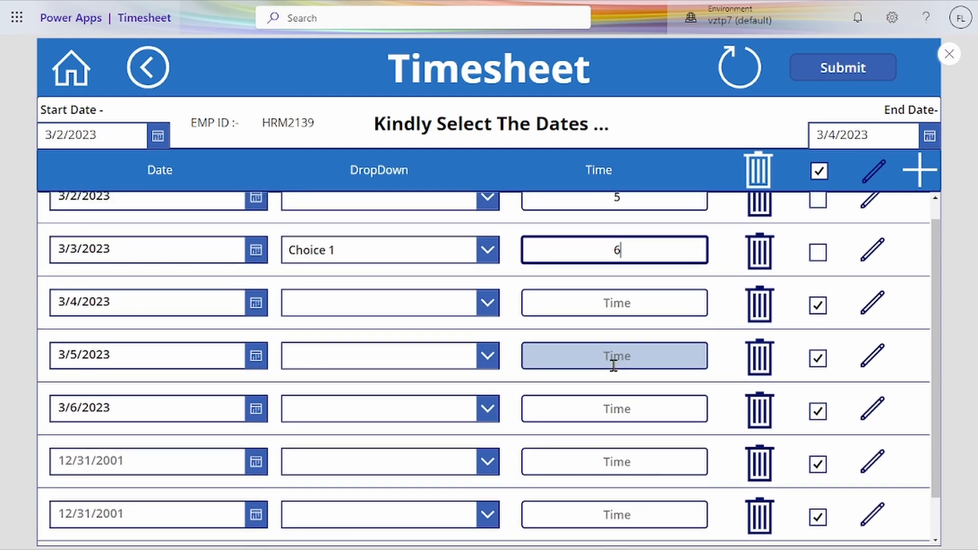
pyautogui.scroll(-2, 613, 367)
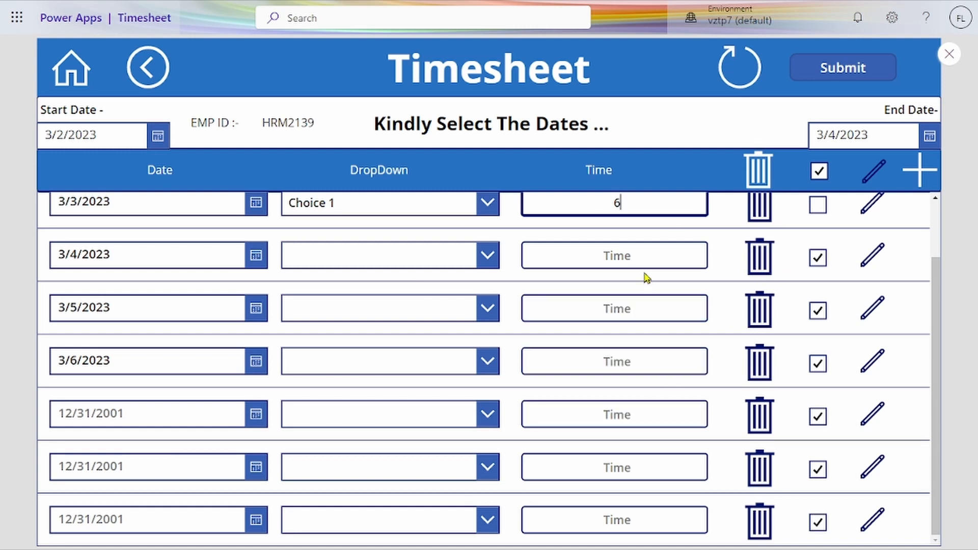
pyautogui.scroll(1, 644, 273)
pyautogui.scroll(-1, 615, 380)
pyautogui.scroll(1, 615, 385)
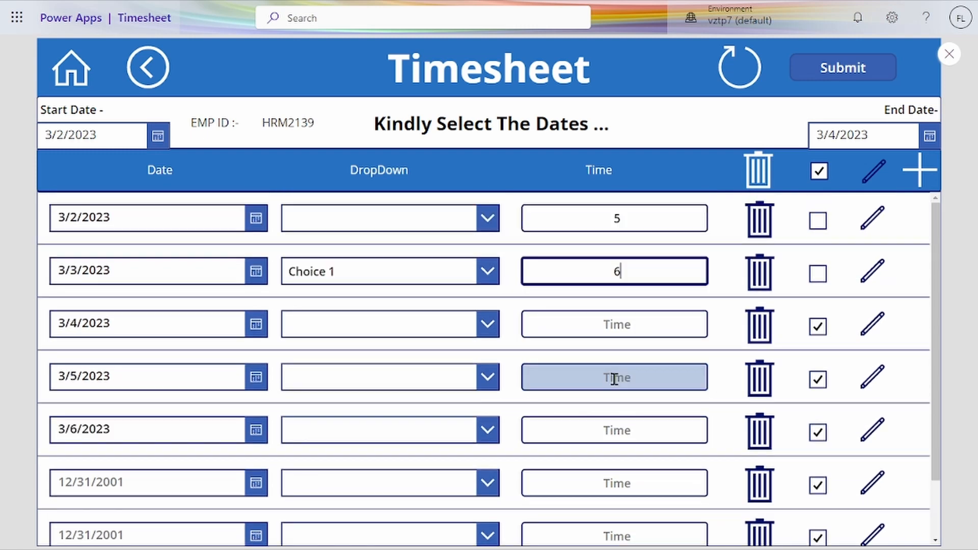
pyautogui.click(950, 55)
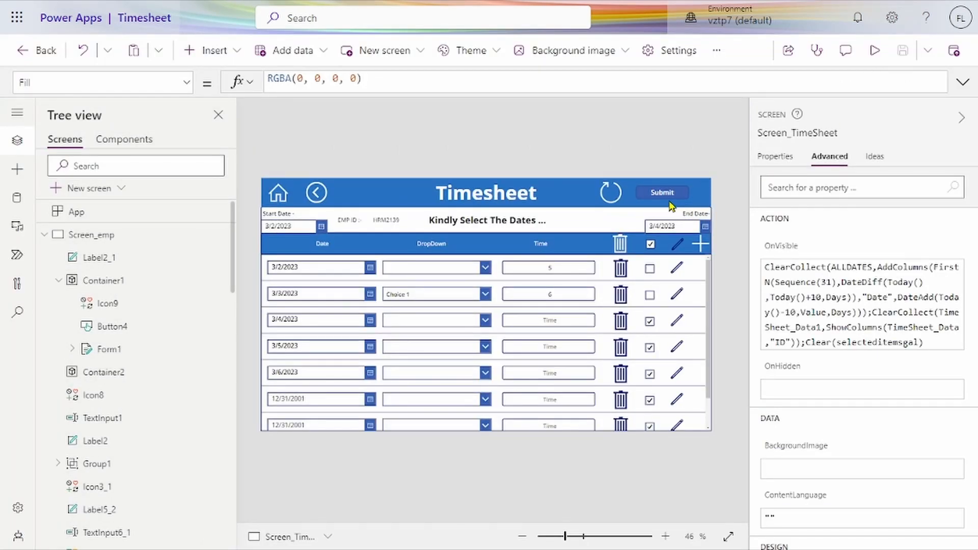
# Reopen the Submit button's OnSelect formula, enlarge its editing area, and skim through to the final Navigate call.
pyautogui.click(662, 192)
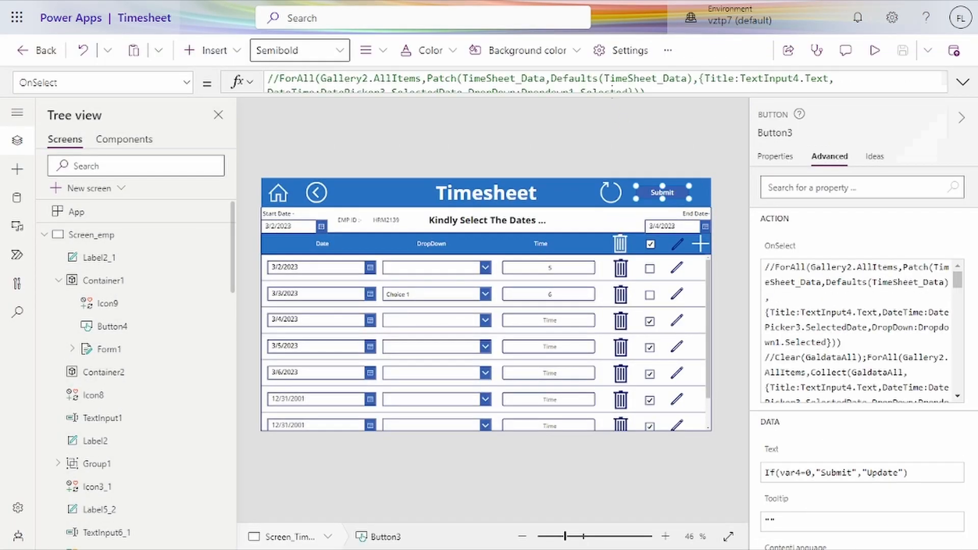
pyautogui.click(396, 84)
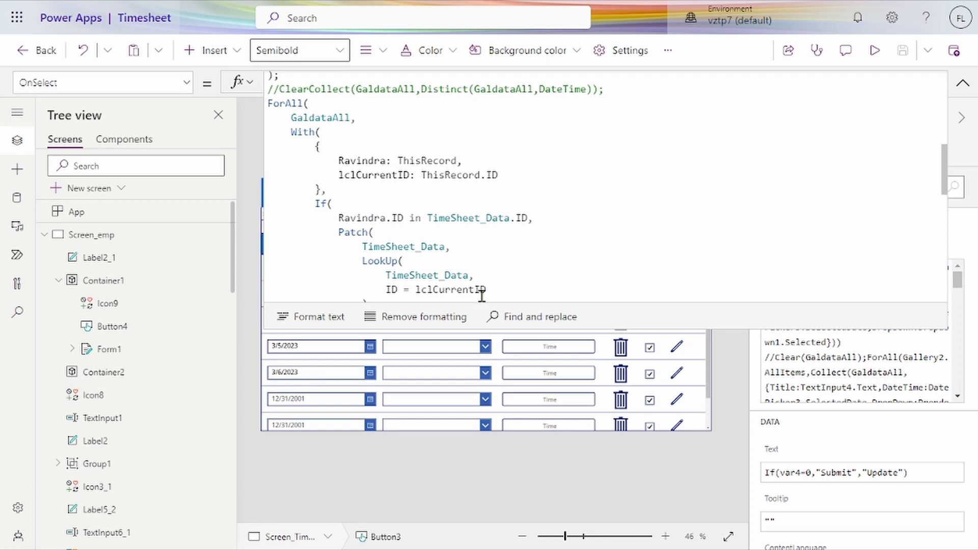
pyautogui.moveTo(479, 330); pyautogui.dragTo(457, 461)
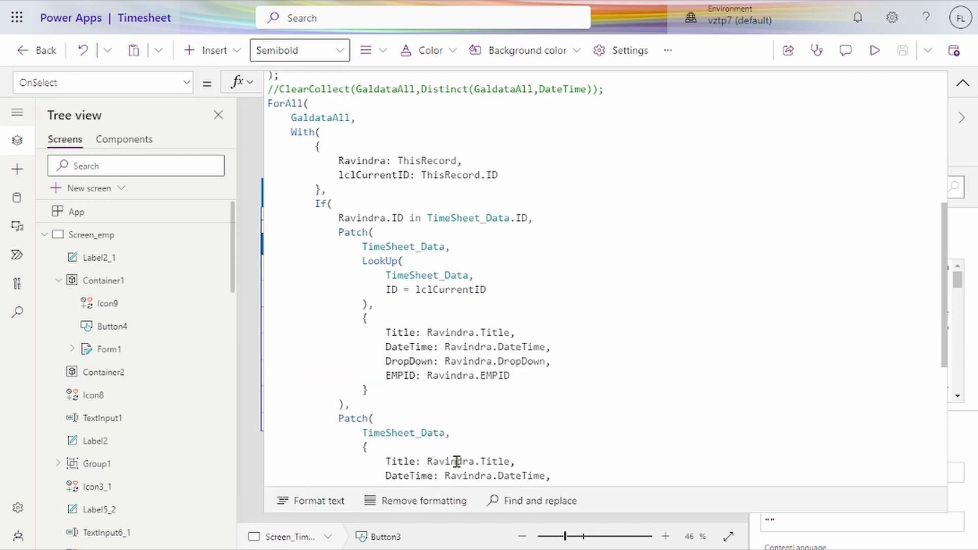
pyautogui.scroll(-5, 457, 462)
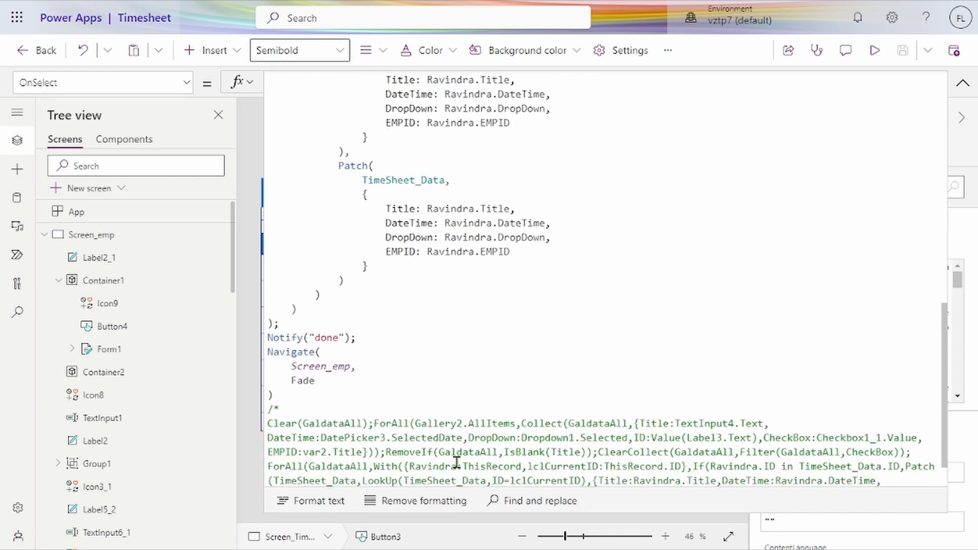
pyautogui.scroll(2, 457, 462)
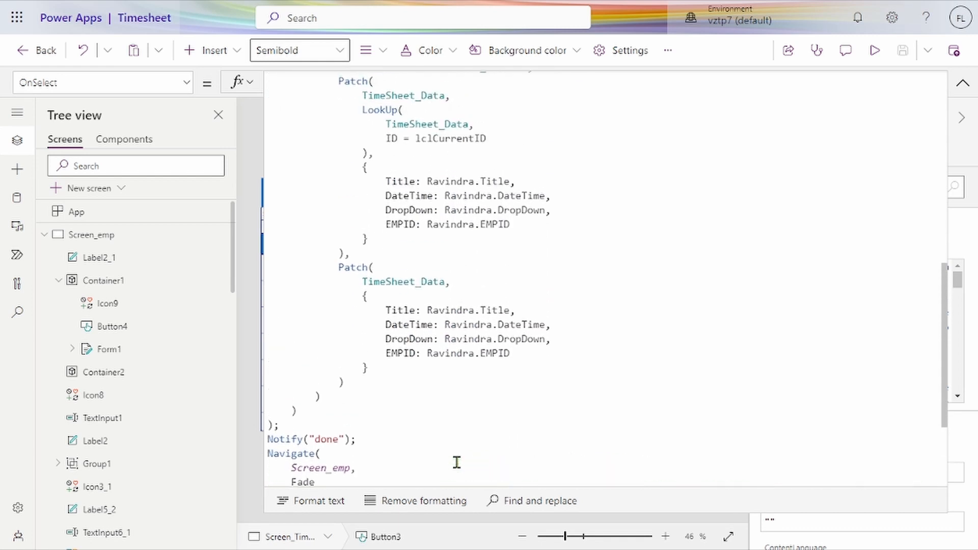
pyautogui.scroll(5, 528, 320)
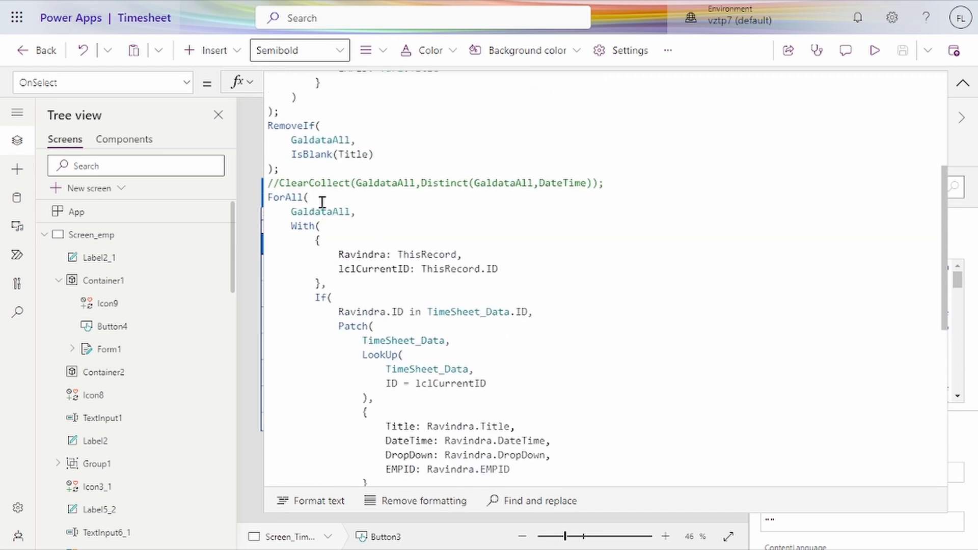
# Examine the second ForAll over GaldataAll and the ThisRecord and lclCurrentID values defined in its With function.
pyautogui.doubleClick(318, 211)
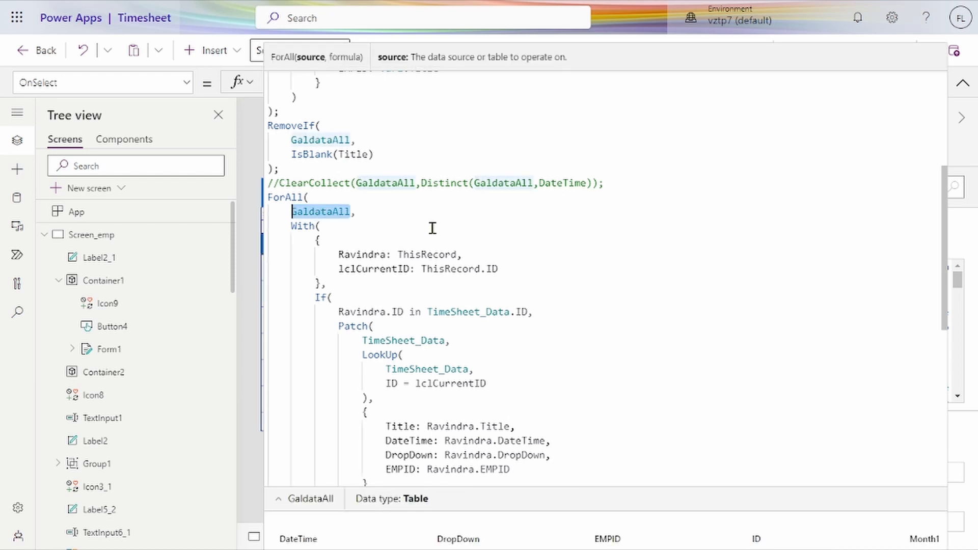
pyautogui.scroll(5, 433, 229)
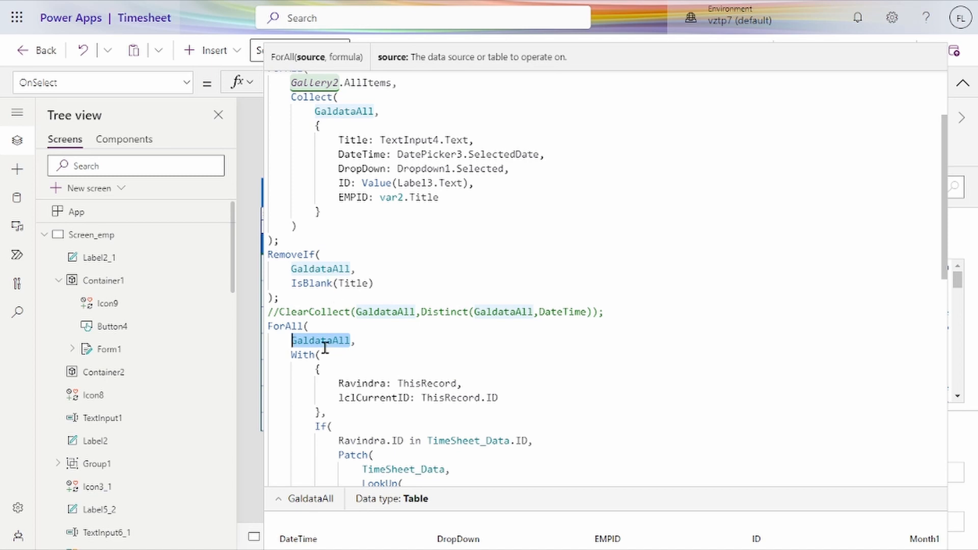
pyautogui.scroll(-3, 326, 332)
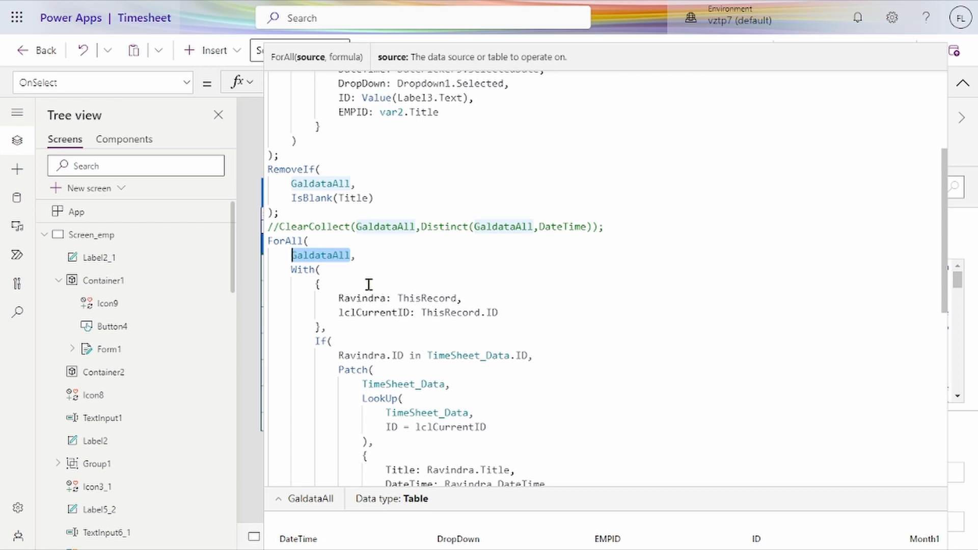
pyautogui.scroll(-1, 369, 284)
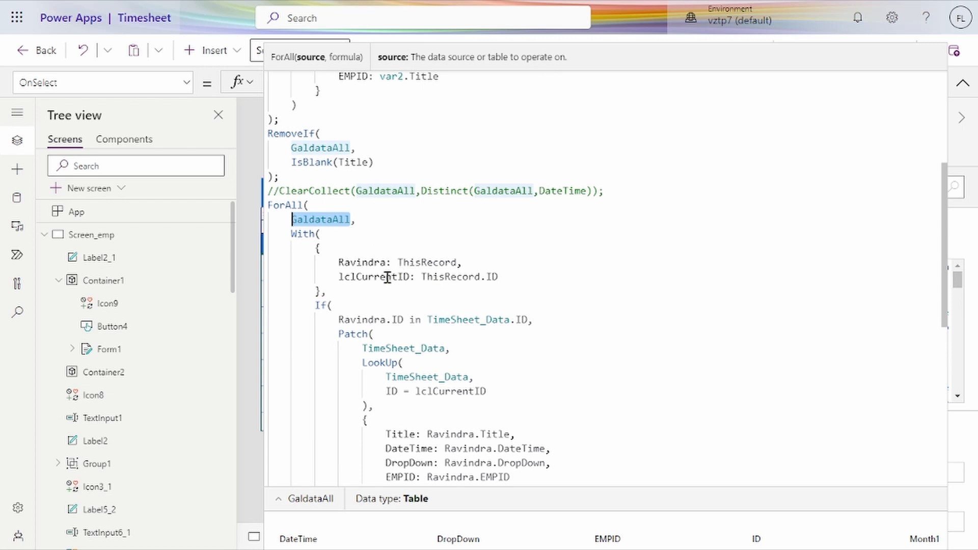
pyautogui.scroll(-1, 389, 277)
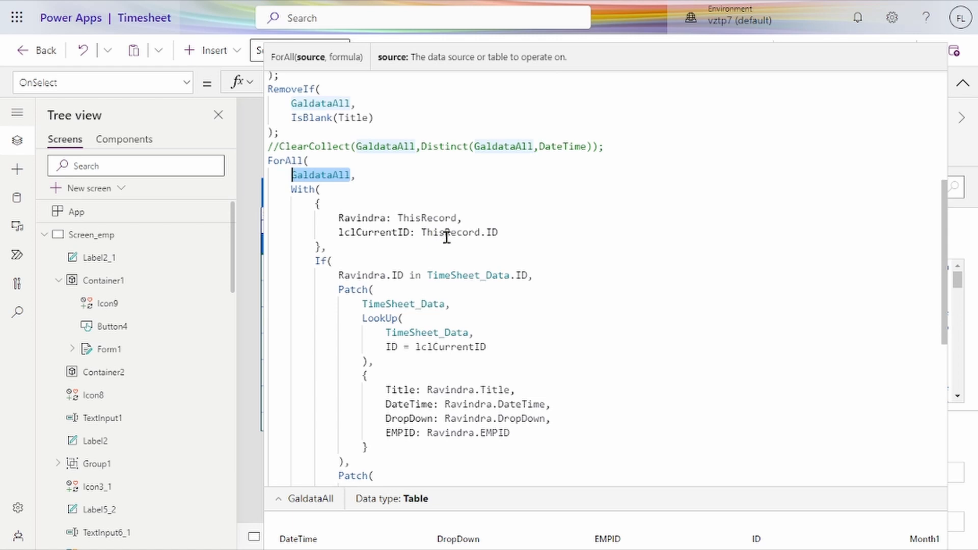
# Examine the If condition on TimeSheet_Data.ID and the first Patch, whose LookUp matches ID to lclCurrentID in TimeSheet_Data.
pyautogui.scroll(-1, 446, 238)
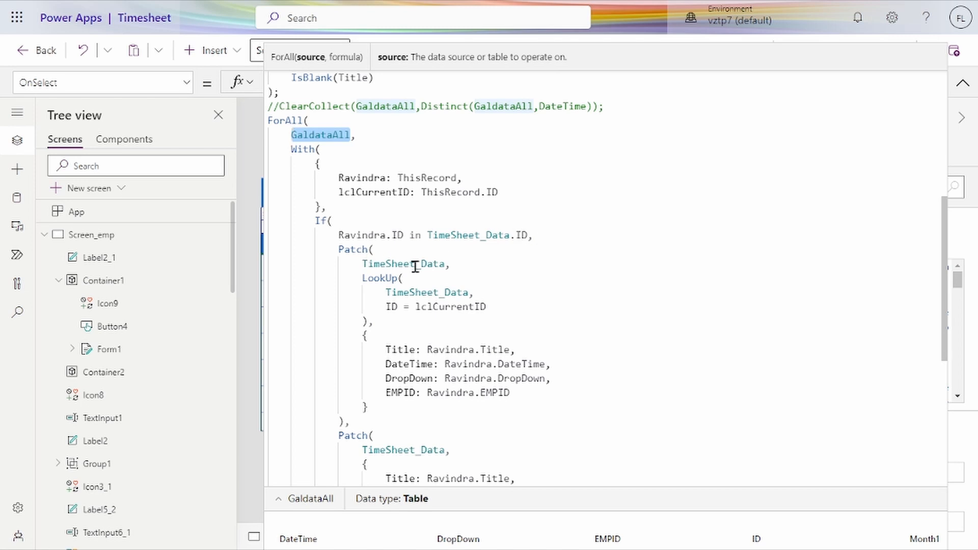
pyautogui.scroll(-1, 426, 274)
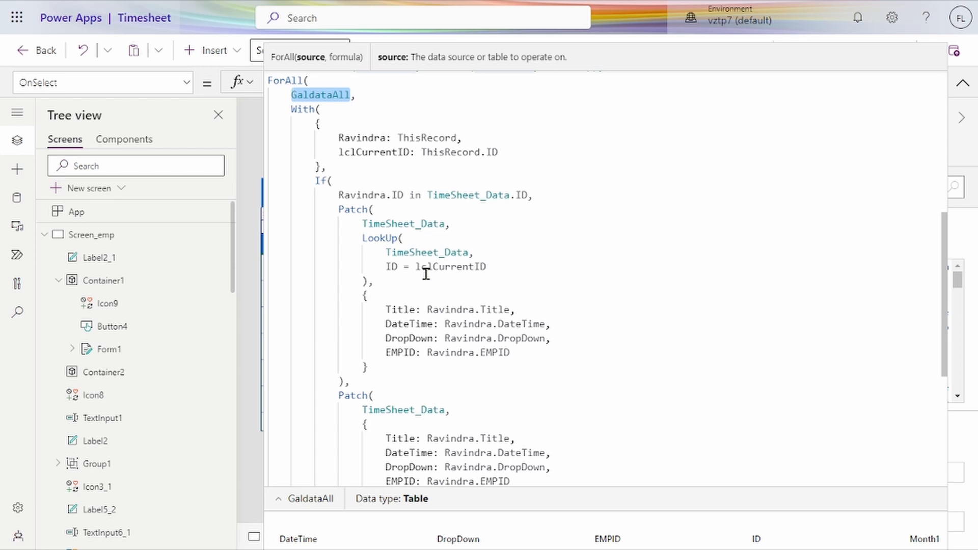
pyautogui.scroll(-1, 426, 274)
pyautogui.doubleClick(429, 227)
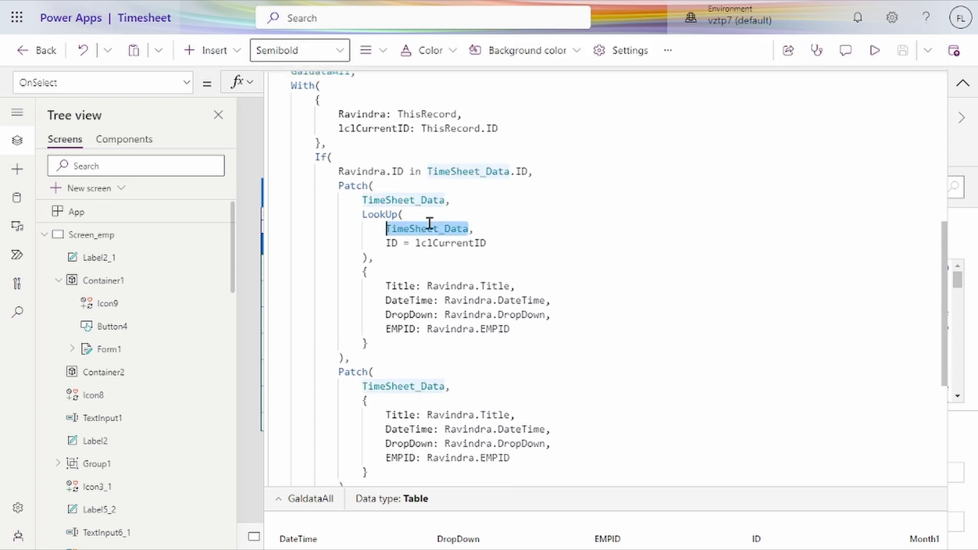
pyautogui.scroll(-1, 429, 224)
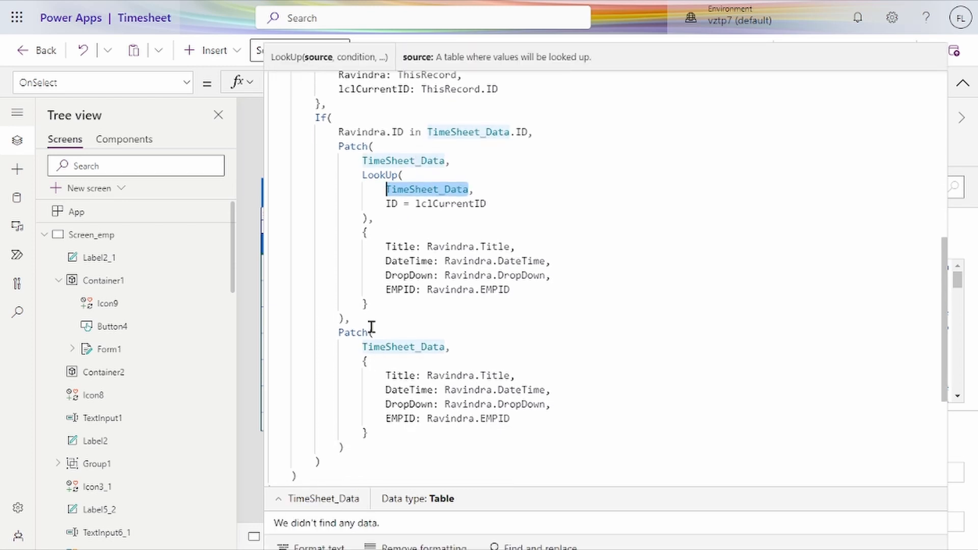
# Examine the second Patch to TimeSheet_Data and the closing Notify and Navigate calls, and collapse the formula.
pyautogui.scroll(-1, 423, 328)
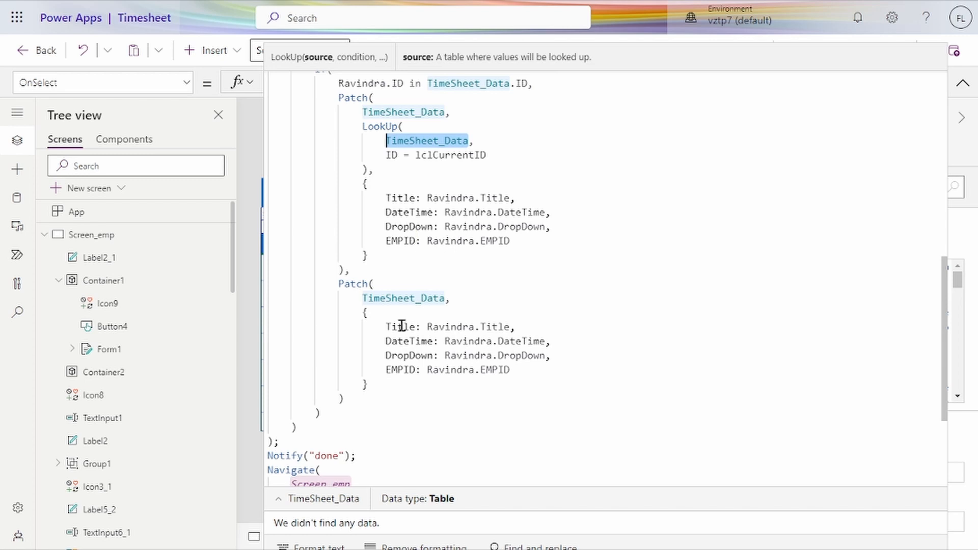
pyautogui.scroll(-1, 396, 357)
pyautogui.scroll(-1, 396, 356)
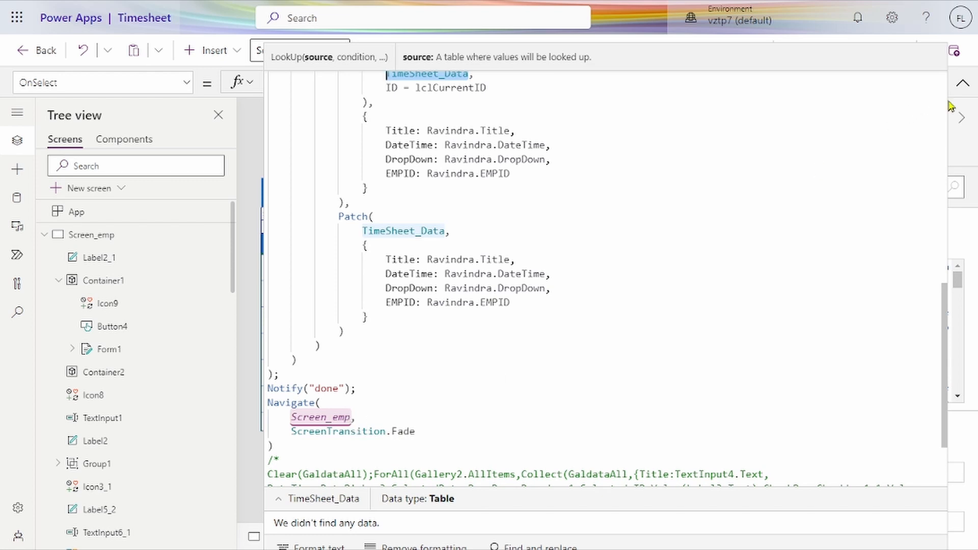
pyautogui.click(963, 85)
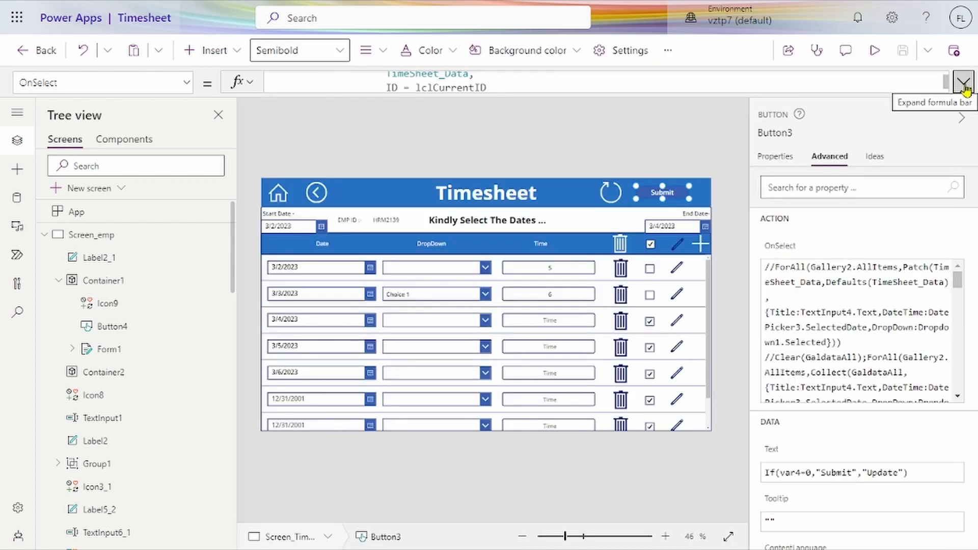